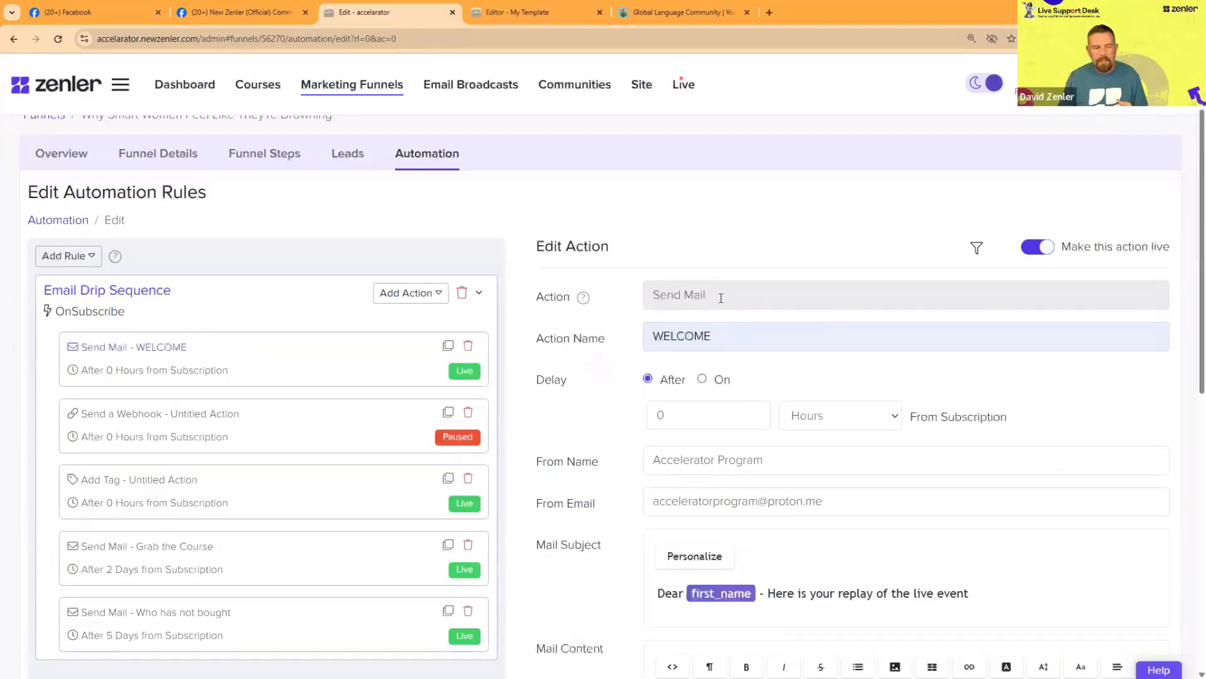
# Step: Examine the WELCOME email action's settings, especially its delay counted from subscription
pyautogui.moveTo(721, 298); pyautogui.dragTo(612, 298)
pyautogui.click(577, 411)
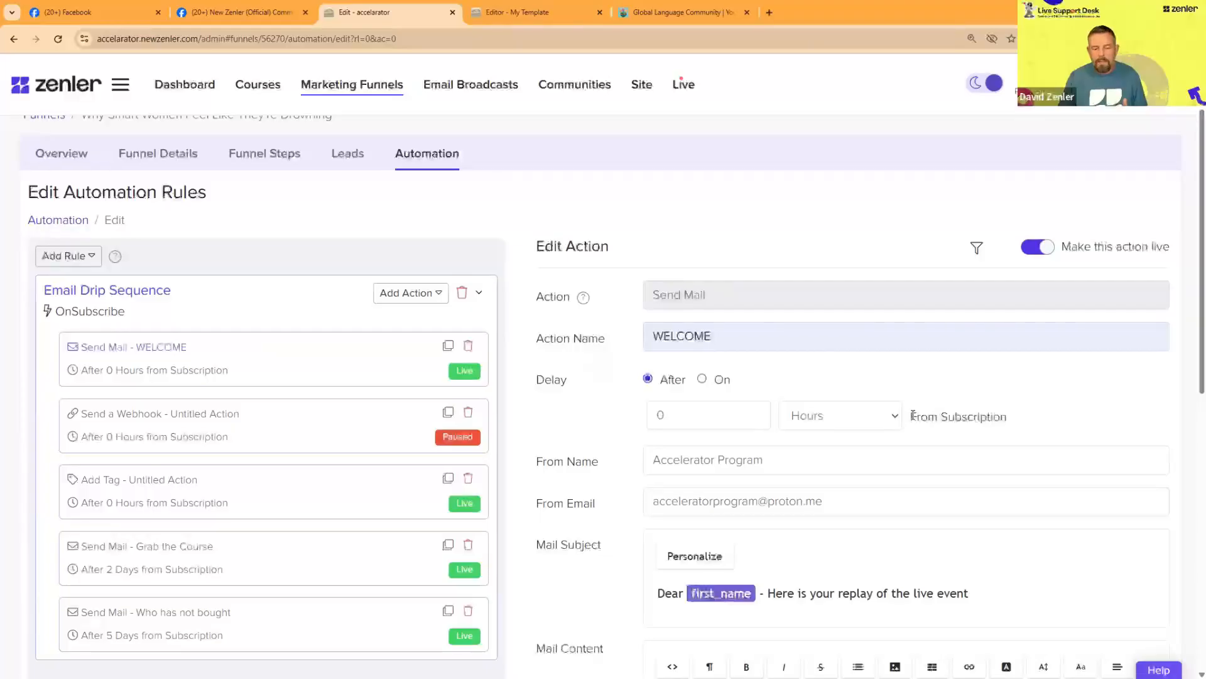
pyautogui.moveTo(912, 415); pyautogui.dragTo(1018, 414)
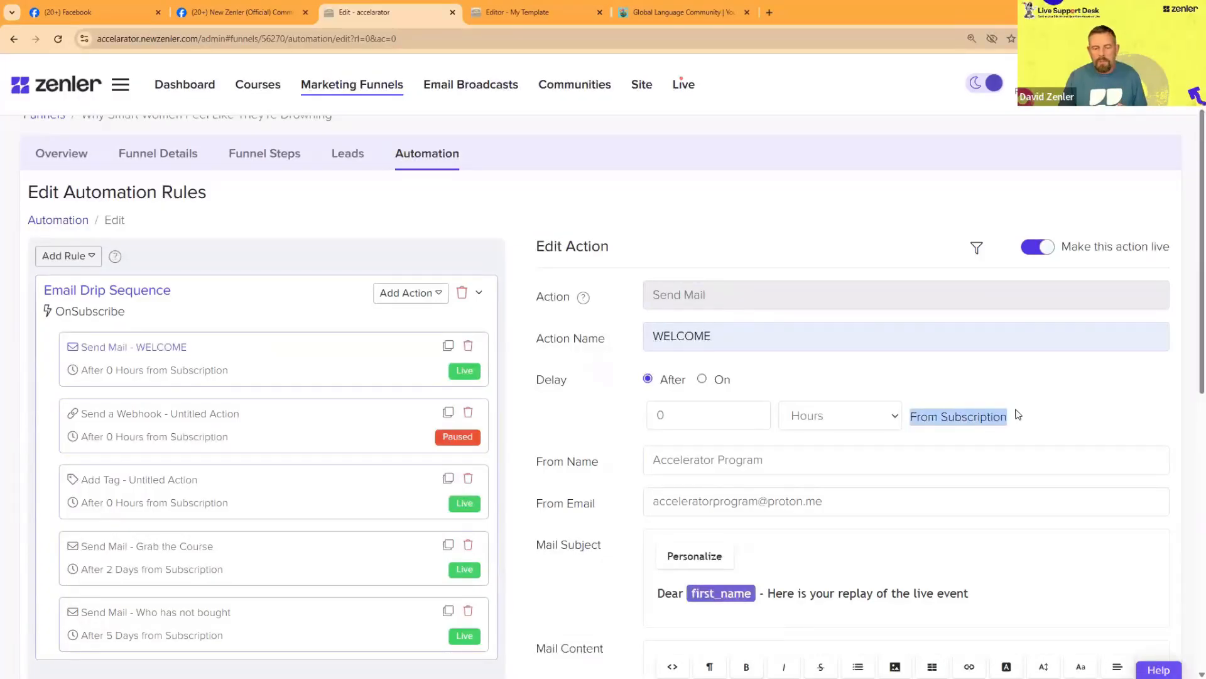
pyautogui.click(1015, 425)
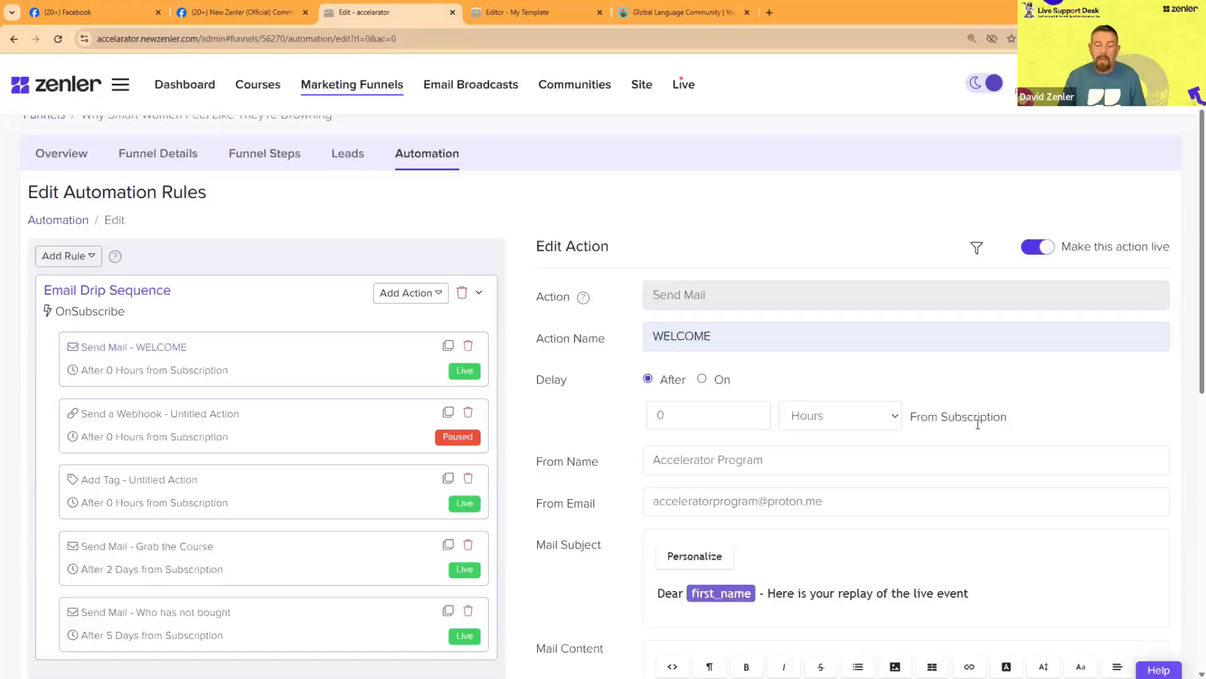
pyautogui.tripleClick(984, 417)
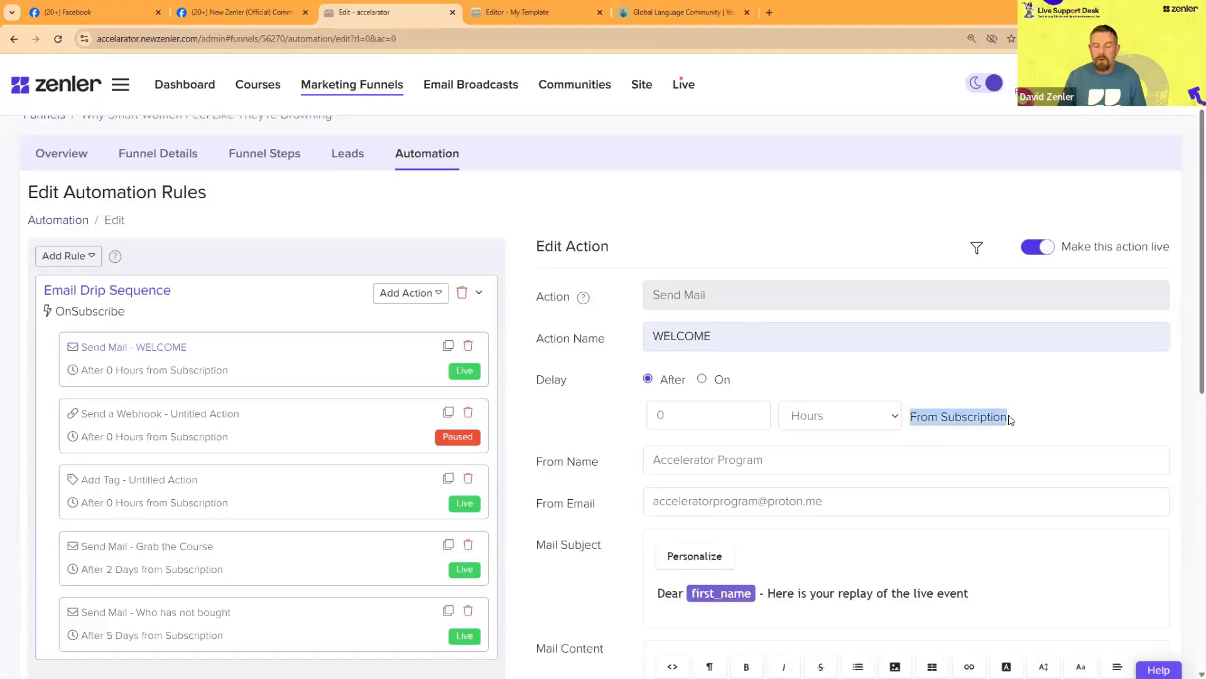
pyautogui.click(1002, 418)
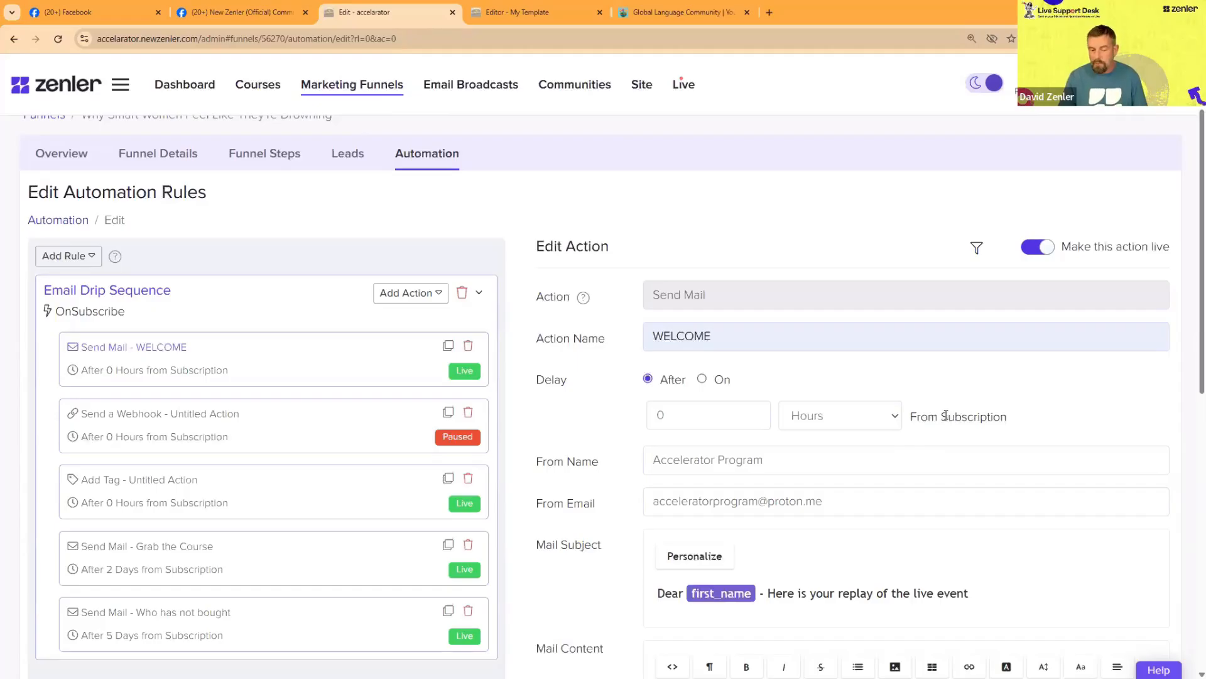
pyautogui.moveTo(945, 415); pyautogui.dragTo(1012, 415)
pyautogui.click(694, 424)
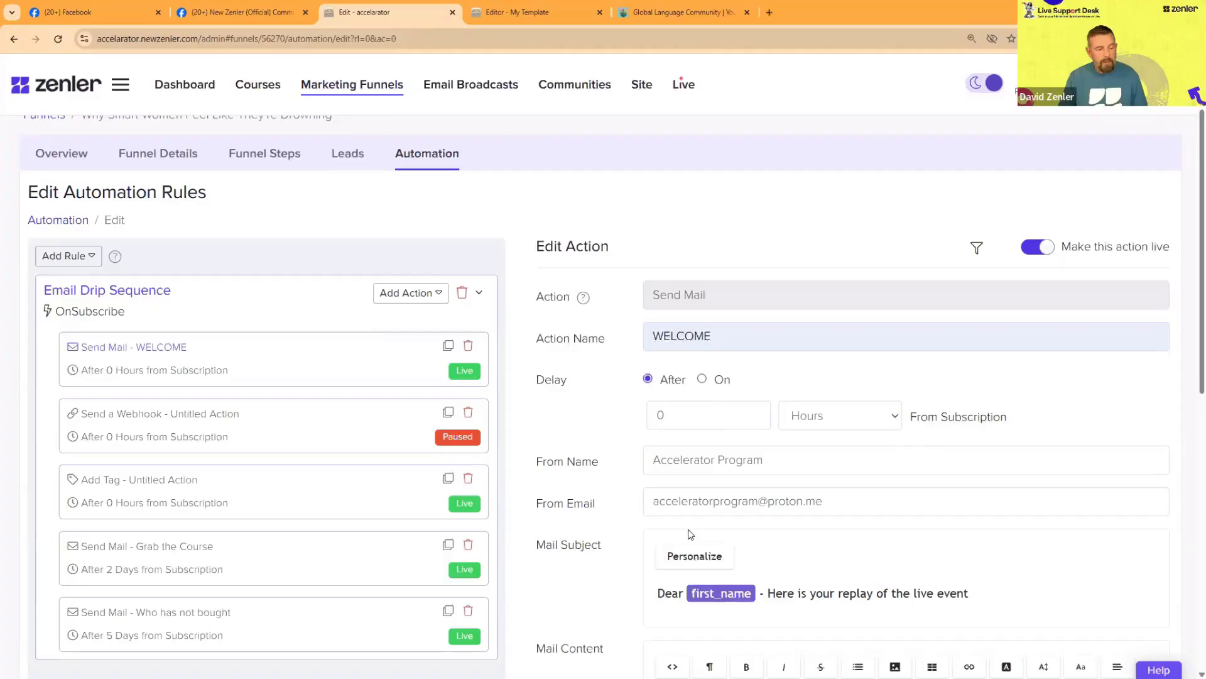
pyautogui.scroll(-3, 723, 531)
pyautogui.scroll(3, 723, 528)
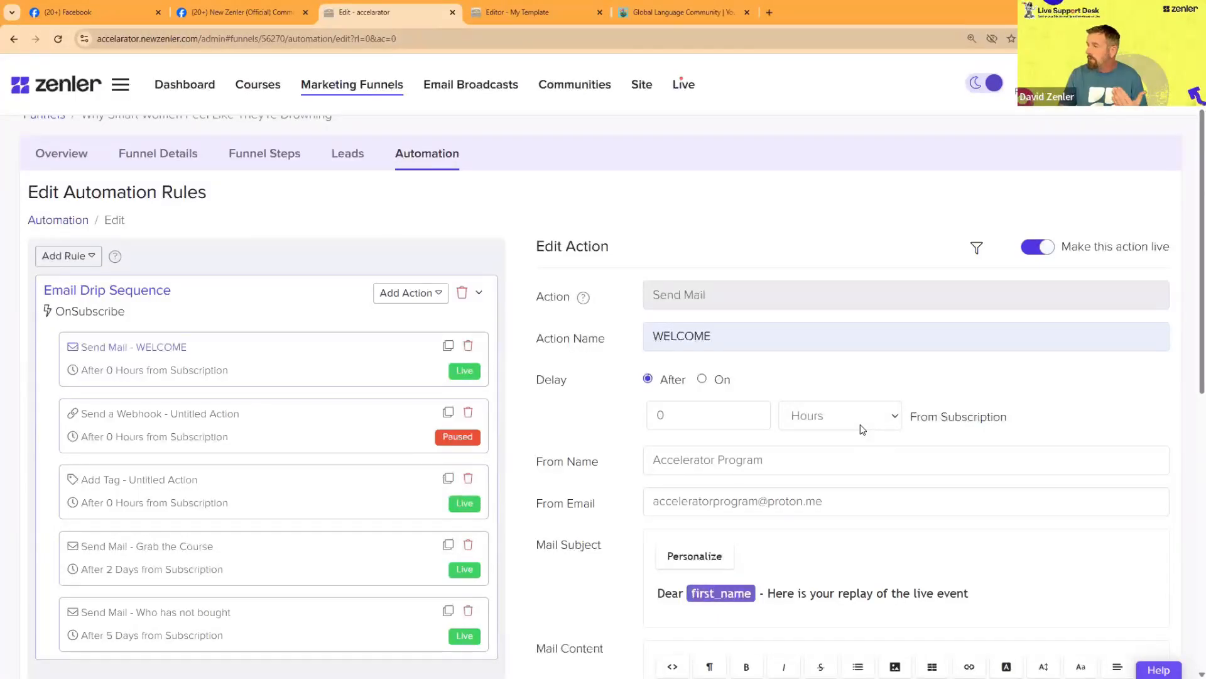
# Step: Switch the WELCOME email's delay to a fixed date and set it to 2025-10-24 at 12:00 PM
pyautogui.click(702, 379)
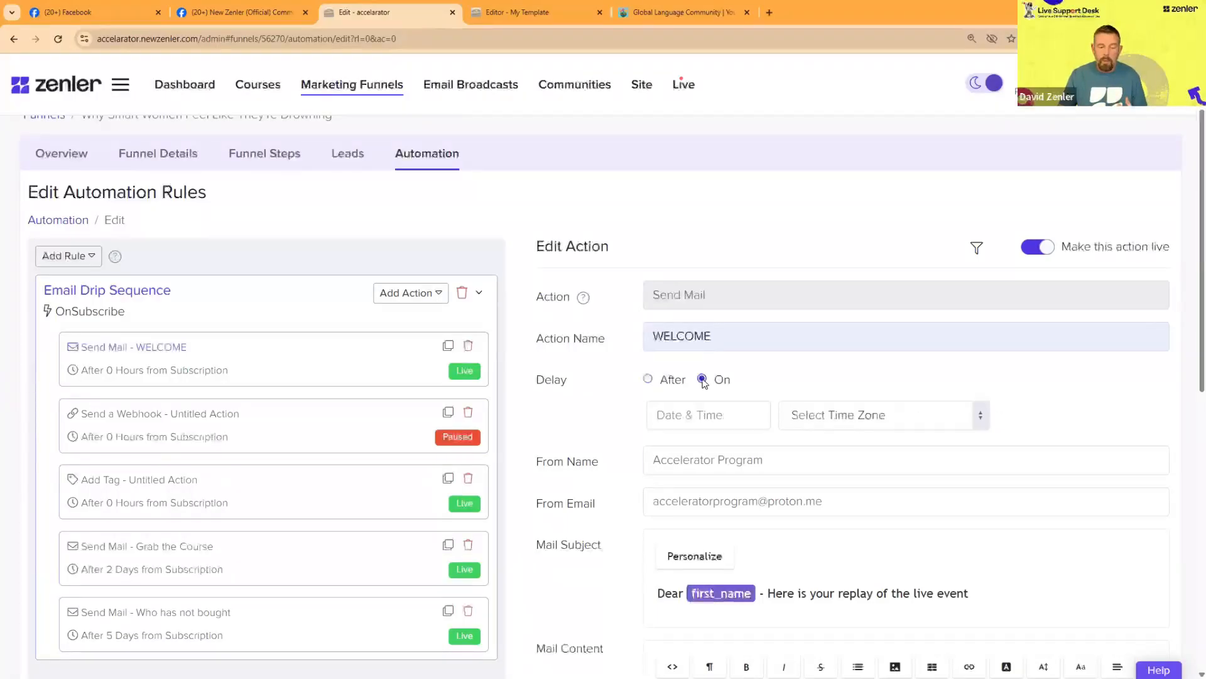
pyautogui.click(739, 414)
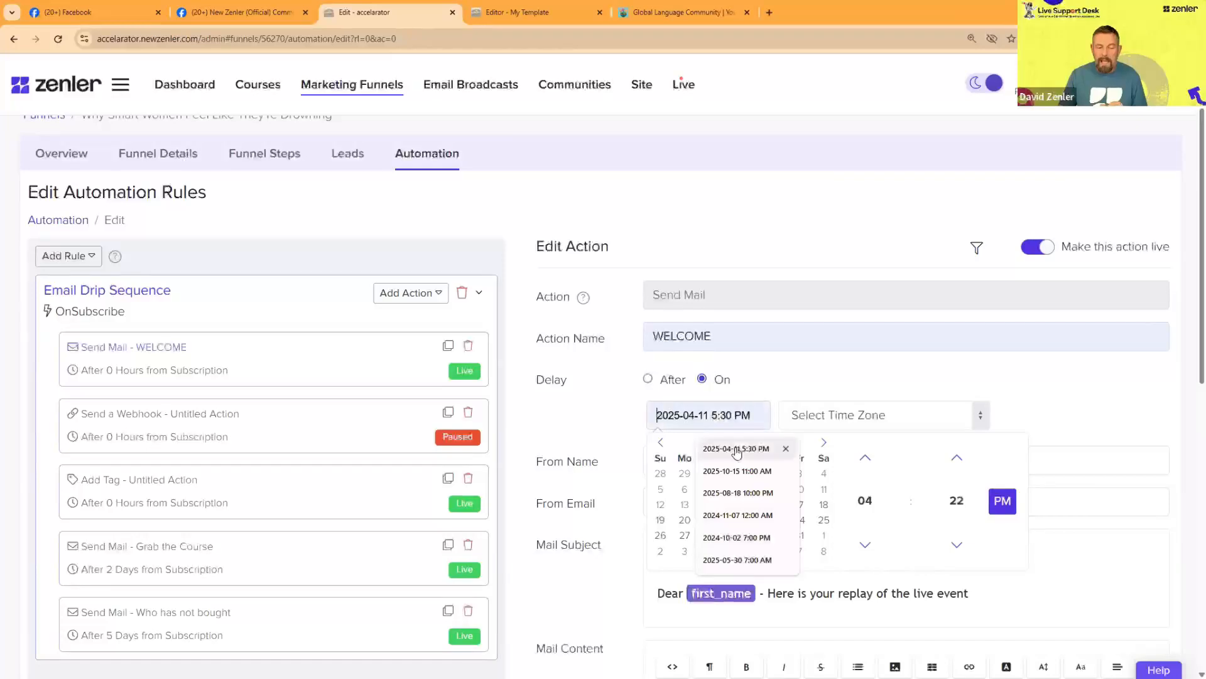
pyautogui.click(799, 521)
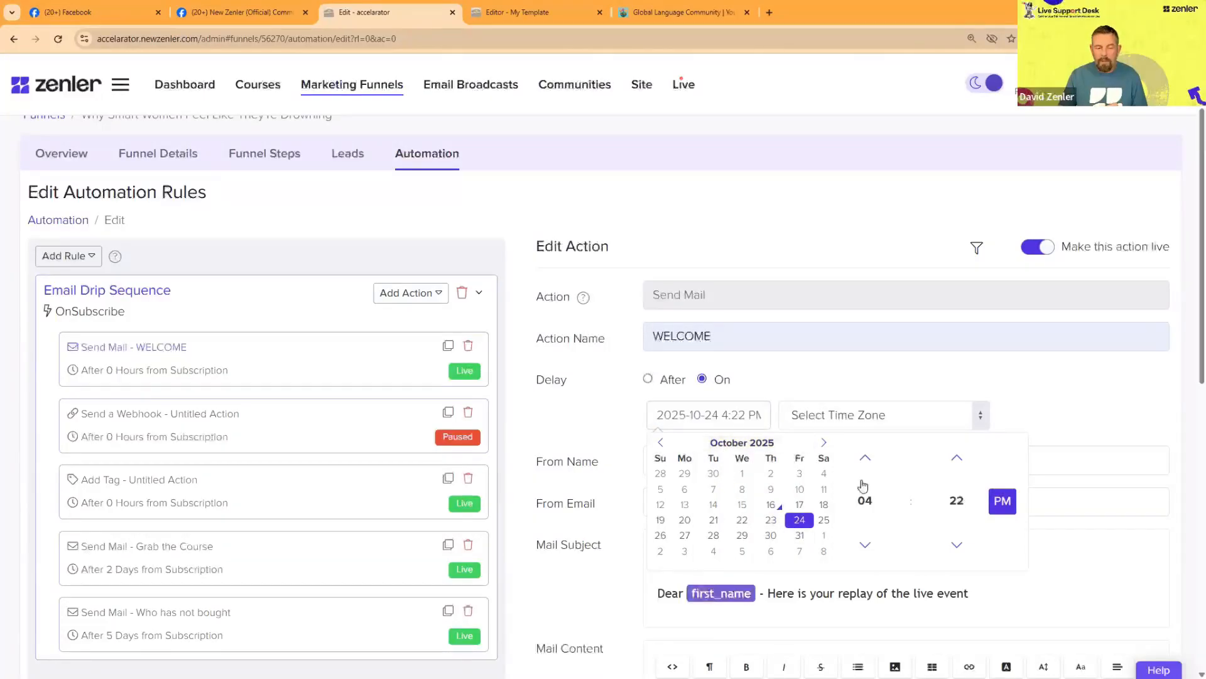
pyautogui.click(866, 503)
pyautogui.click(865, 456)
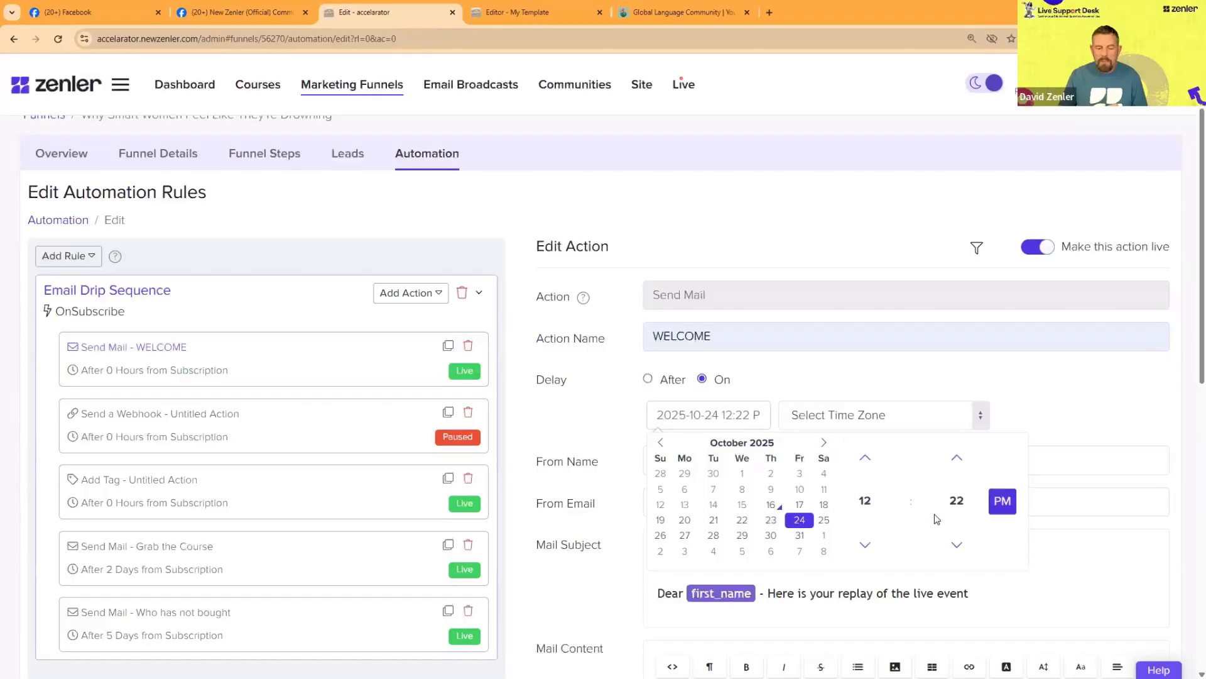
pyautogui.click(956, 500)
pyautogui.click(866, 458)
# Step: Set the time zone of the scheduled WELCOME email to Europe/London
pyautogui.click(821, 418)
pyautogui.write('lond')
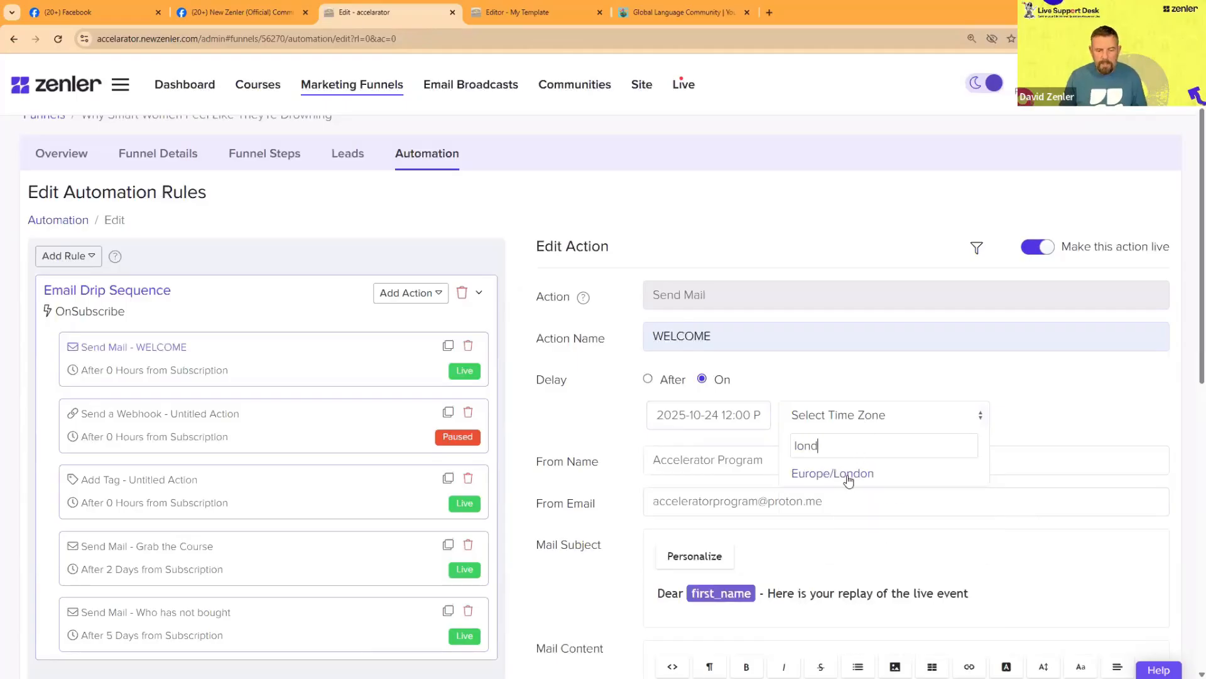
pyautogui.click(849, 475)
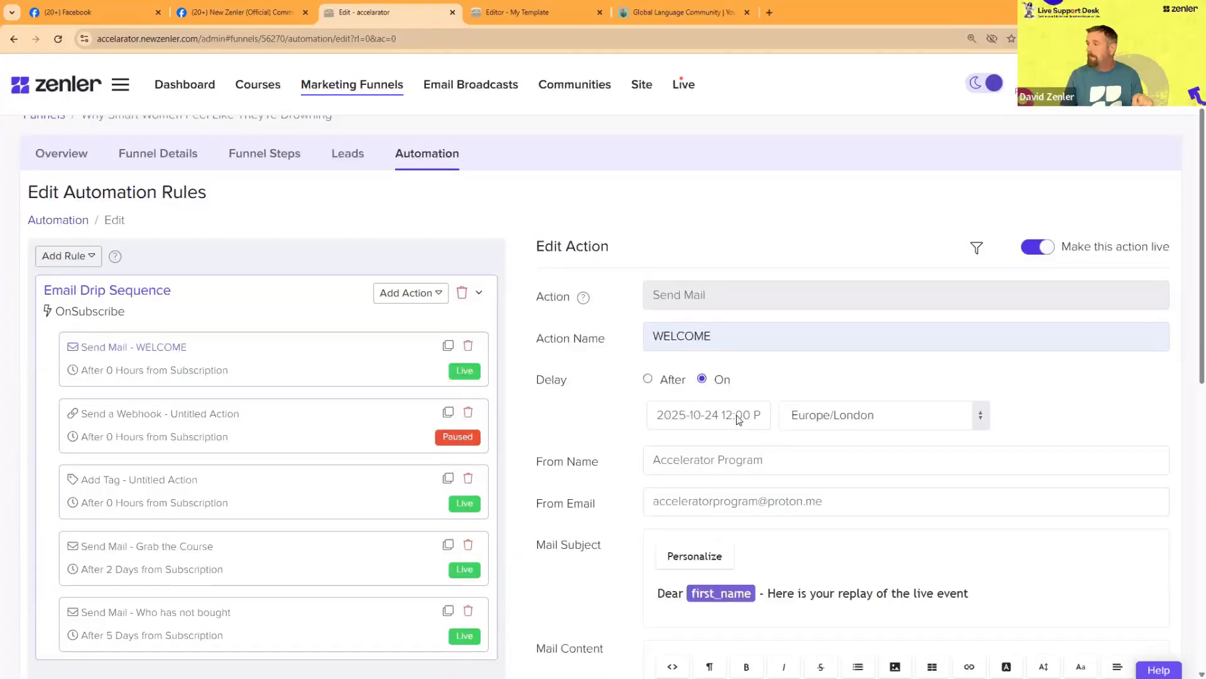
# Step: Return the WELCOME email to a relative delay and set it to 1 day after subscription
pyautogui.click(647, 380)
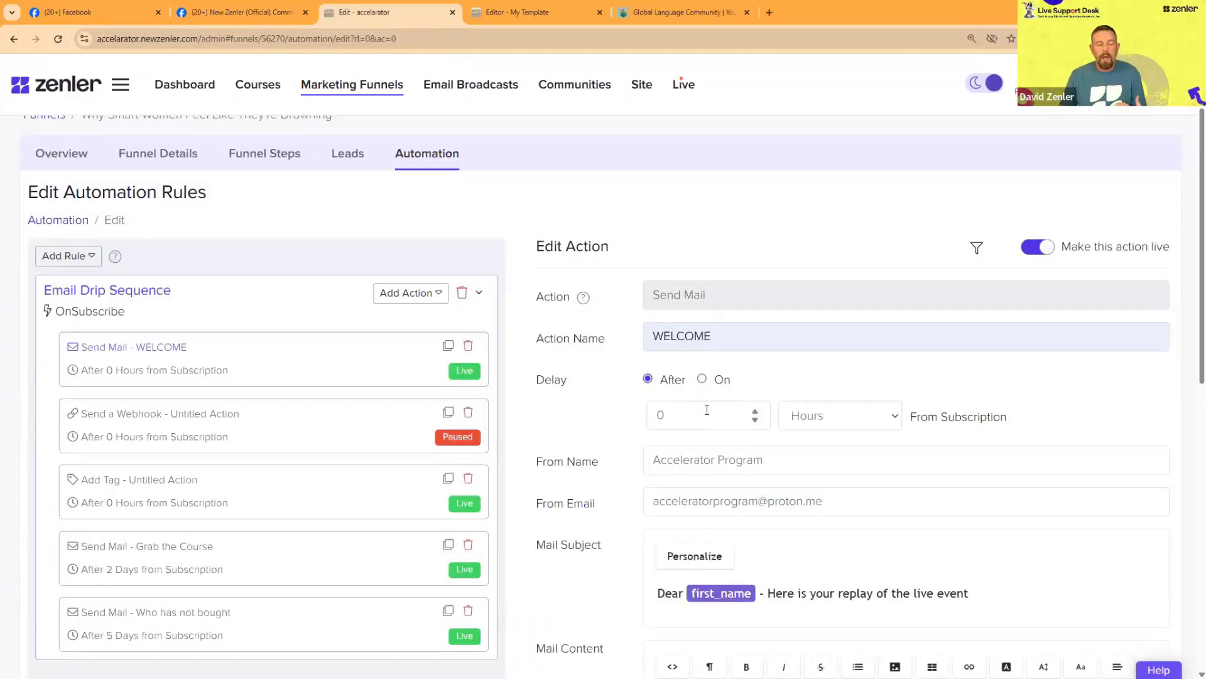
pyautogui.click(868, 416)
pyautogui.click(811, 479)
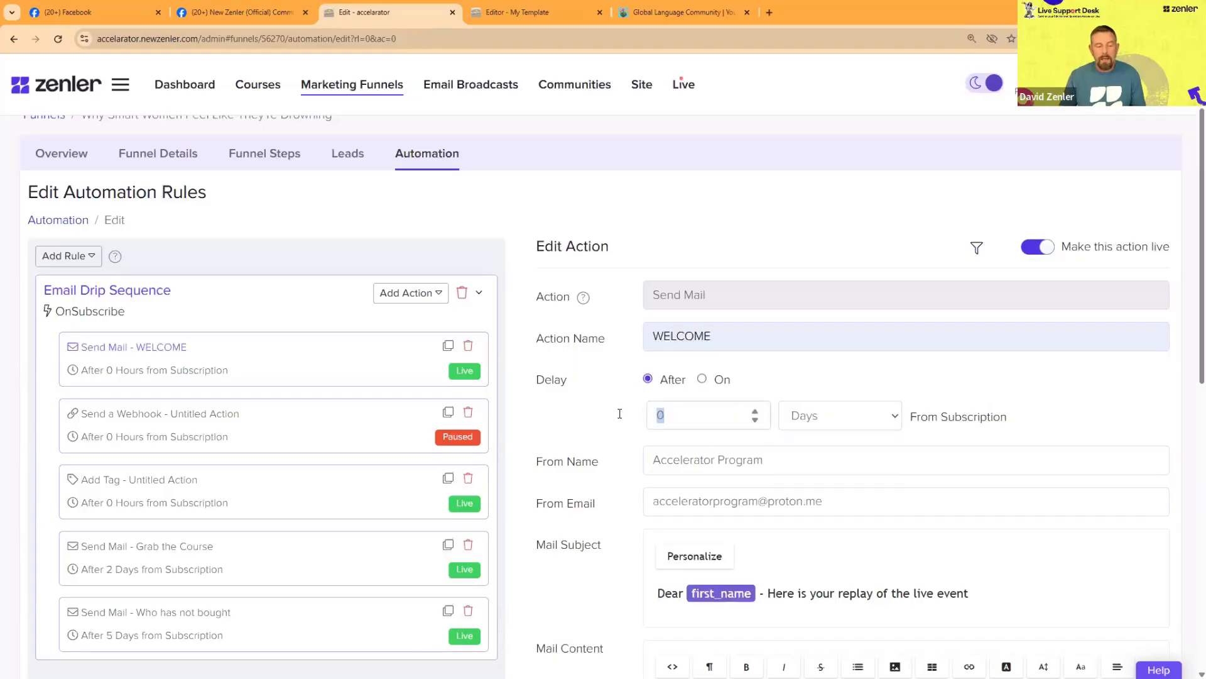
pyautogui.write('1')
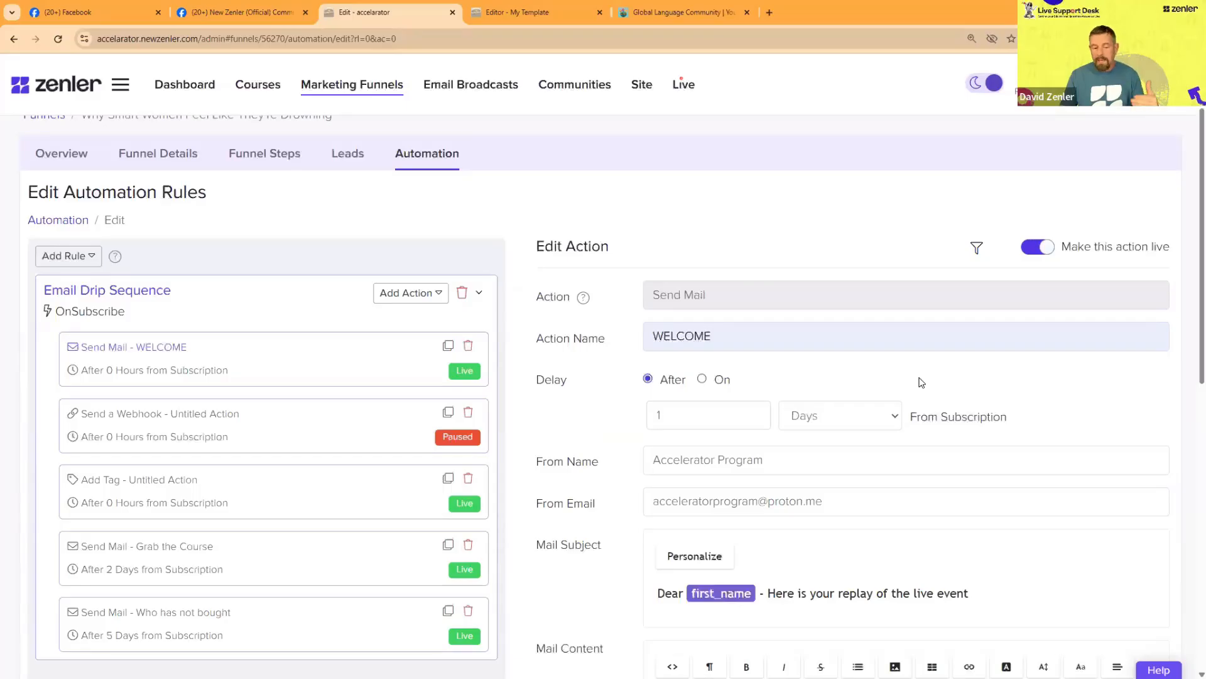
# Step: Check the available delay units, keep Days, and set the WELCOME email's delay amount to 0
pyautogui.click(887, 425)
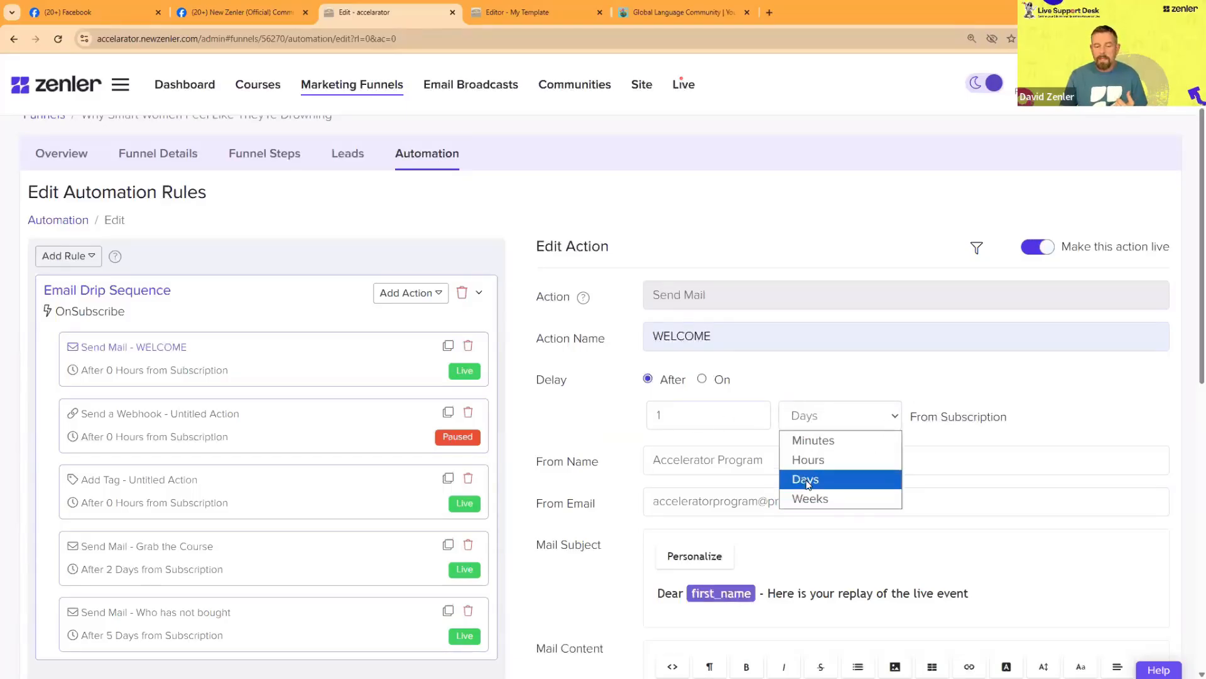
pyautogui.click(829, 376)
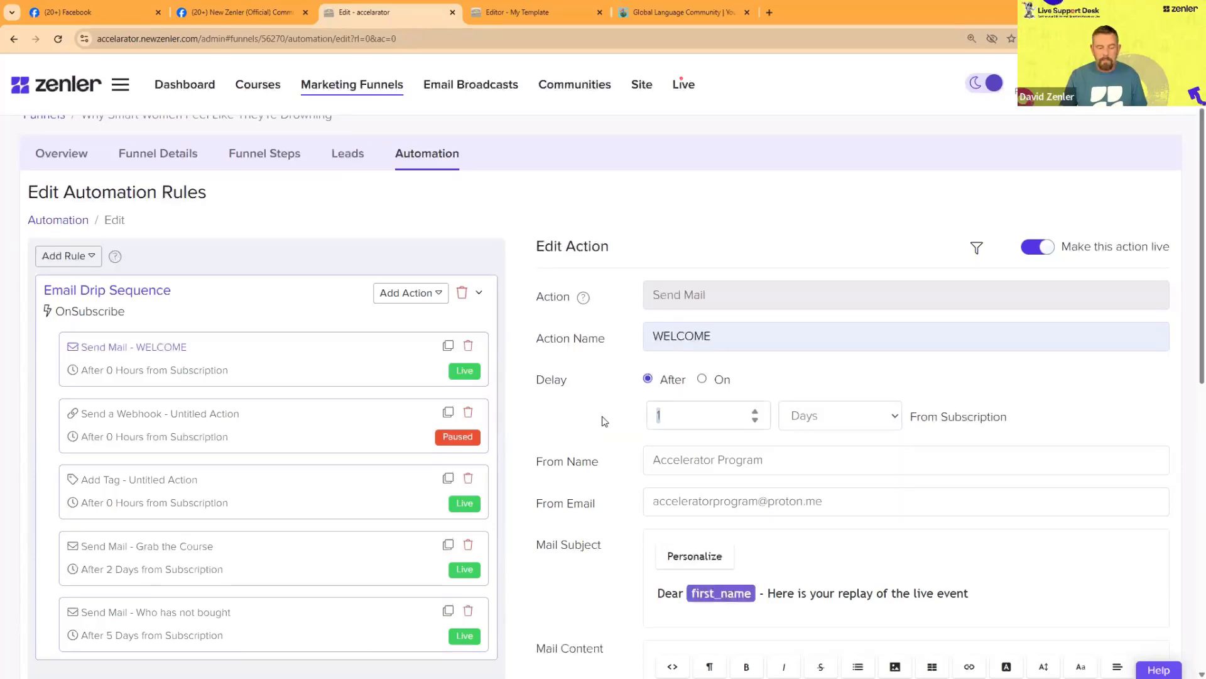
pyautogui.write('0')
# Step: Look through the flagship courses and training categories on the Learn Zenler On-Demand Training page
pyautogui.scroll(-6, 857, 369)
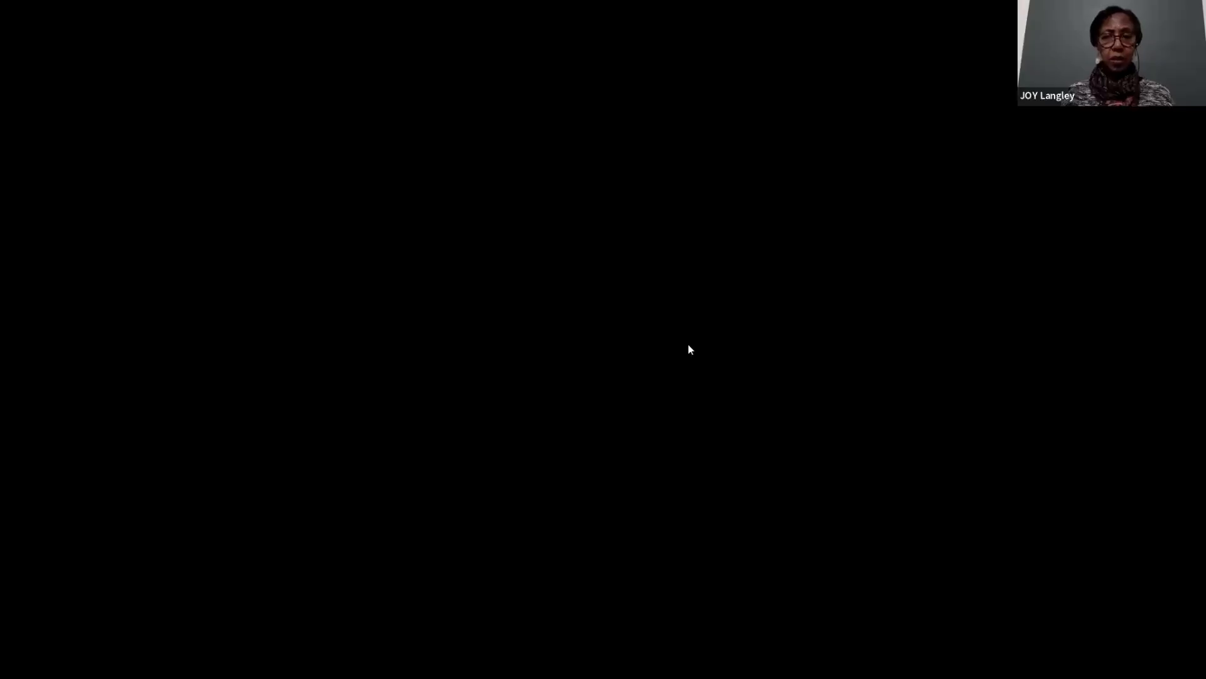
pyautogui.scroll(-4, 619, 393)
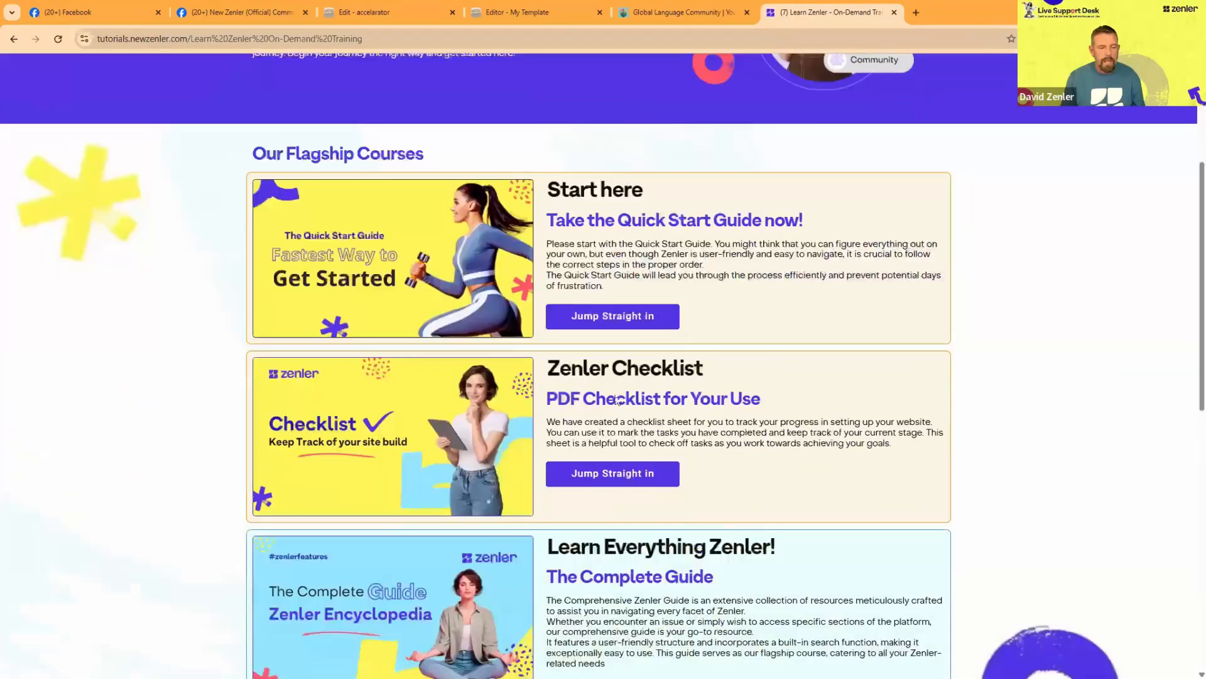
pyautogui.scroll(-3, 619, 400)
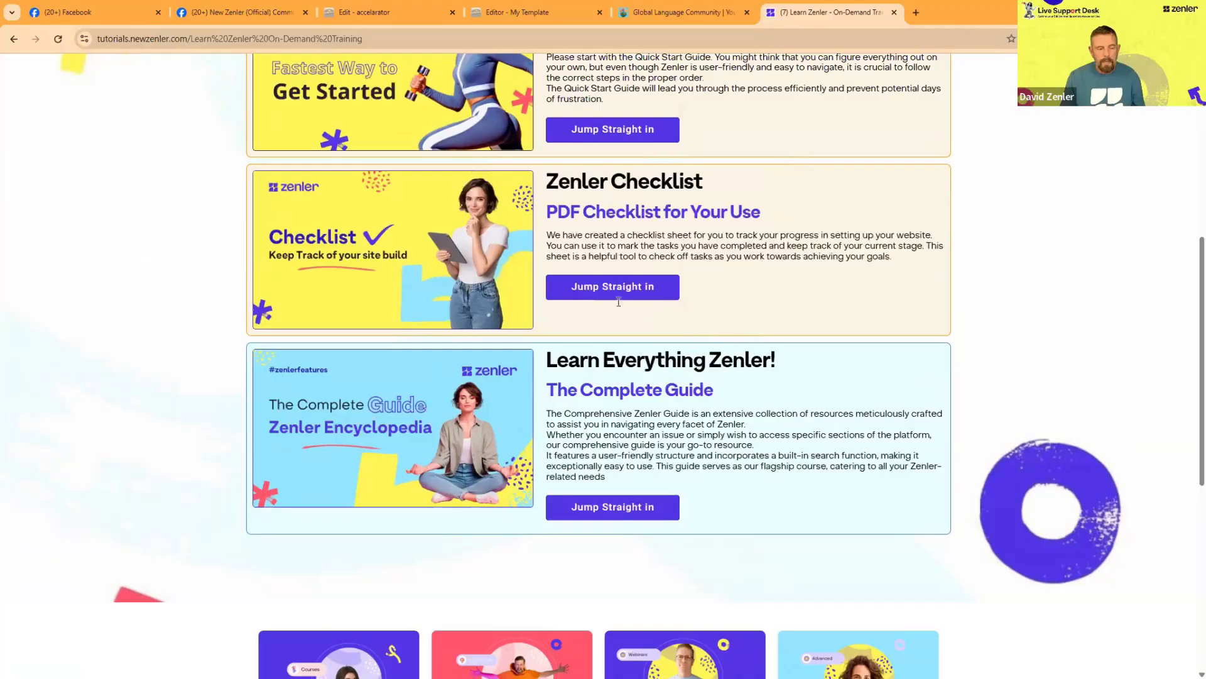
pyautogui.scroll(2, 619, 301)
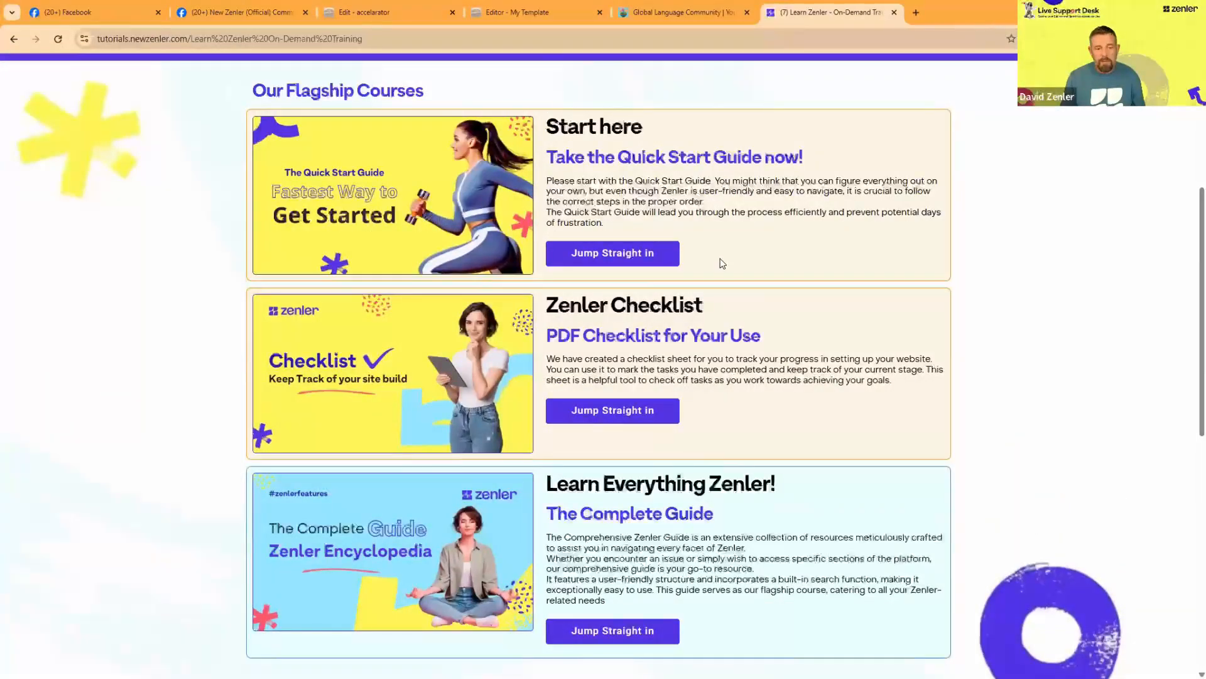
pyautogui.scroll(-3, 722, 264)
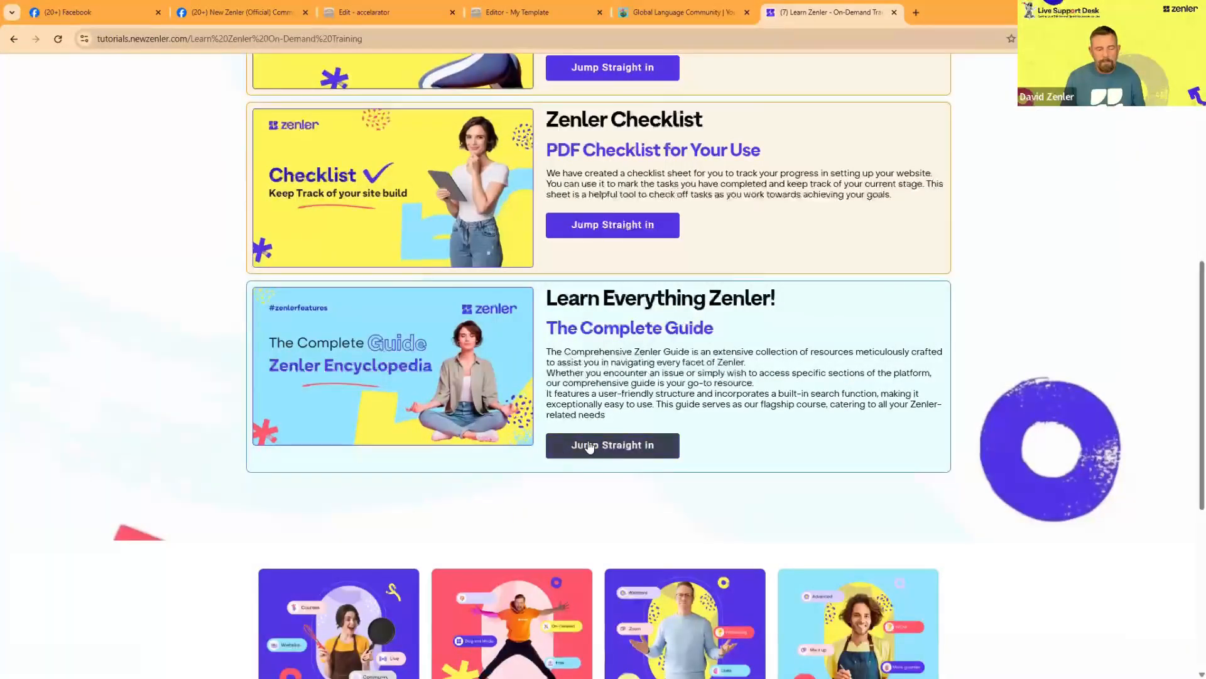
pyautogui.scroll(-4, 805, 339)
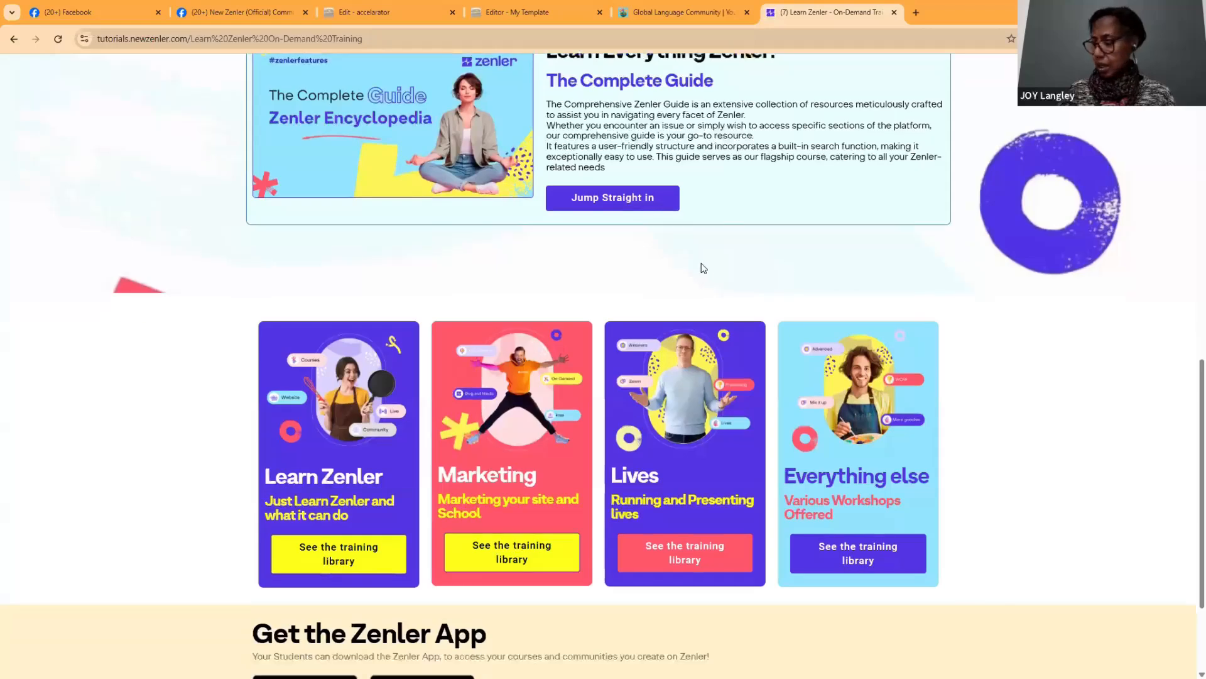
# Step: Open the Marketing training library and browse its on-demand courses, including the Marketing Funnels workshop
pyautogui.click(518, 557)
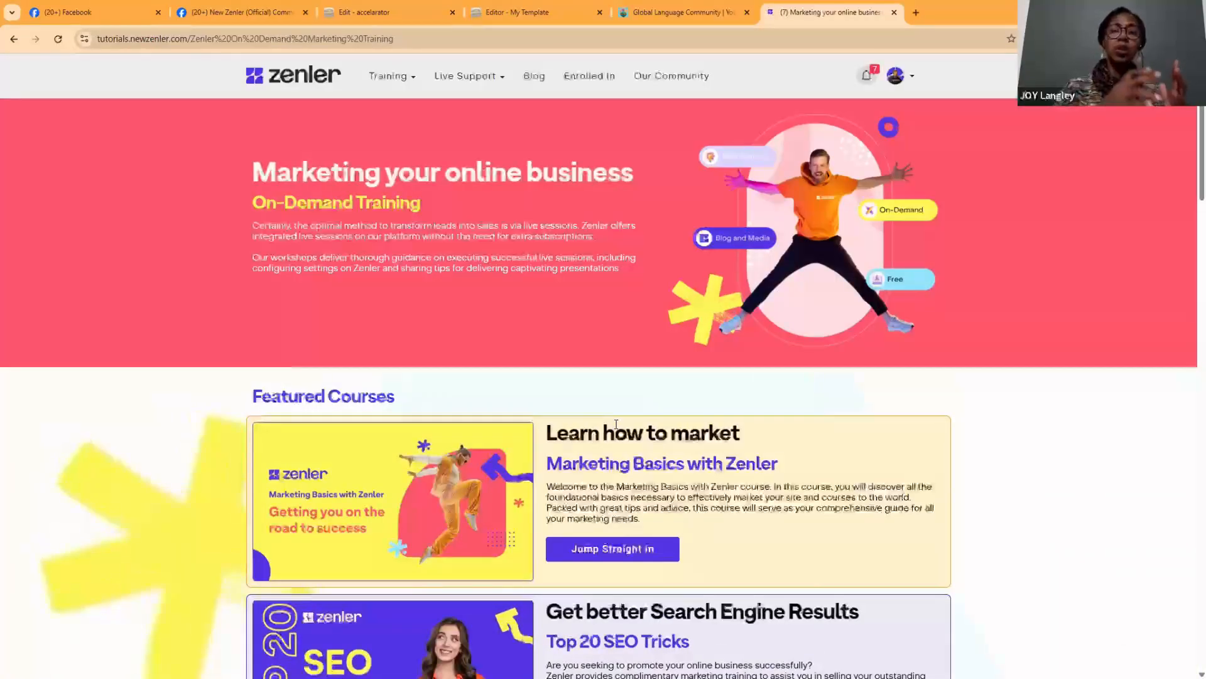
pyautogui.scroll(-8, 615, 425)
pyautogui.scroll(-6, 616, 424)
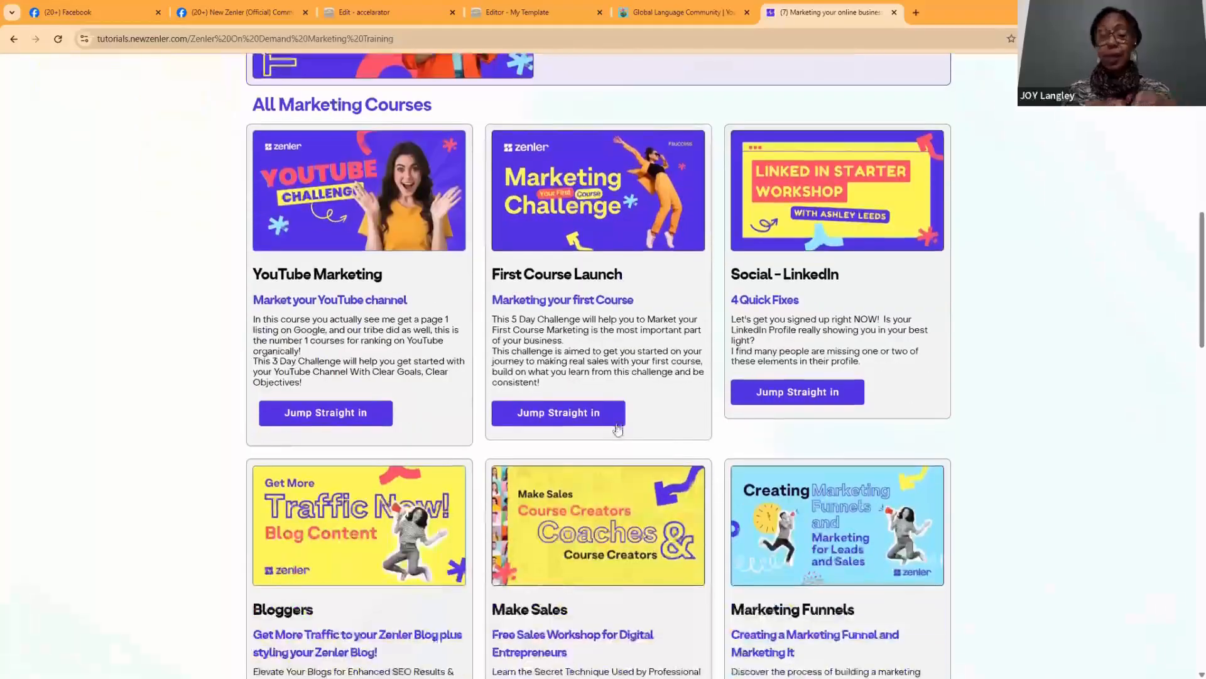
pyautogui.scroll(-4, 619, 428)
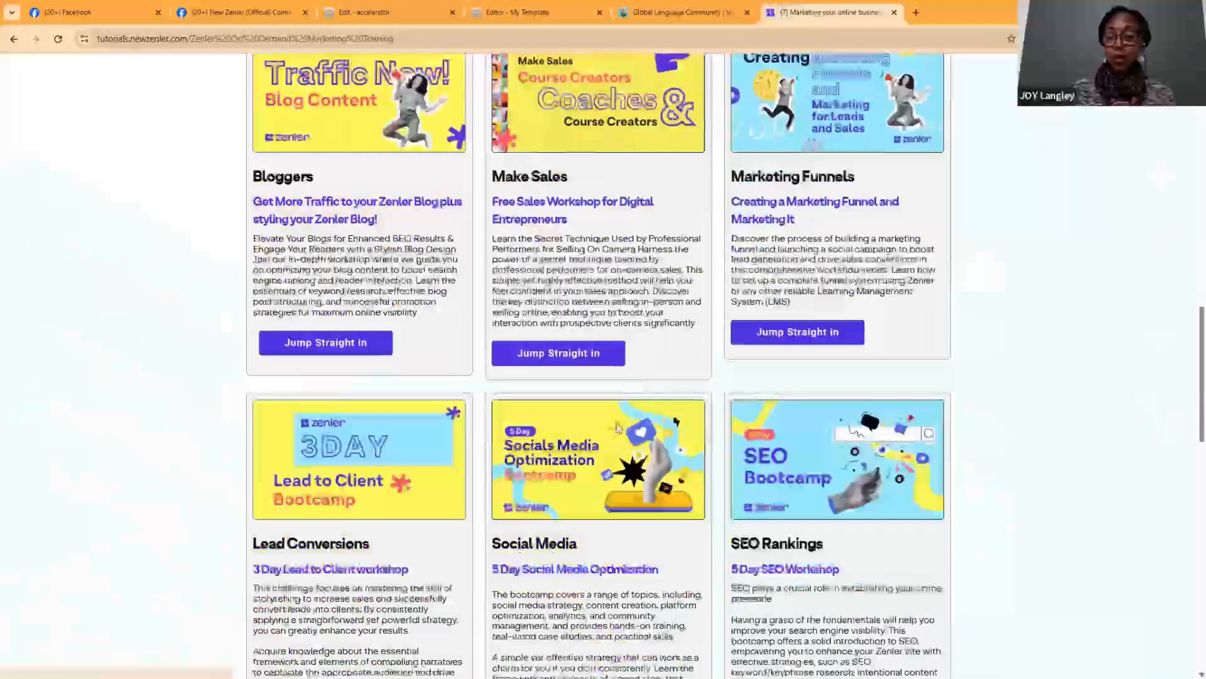
pyautogui.scroll(-4, 618, 426)
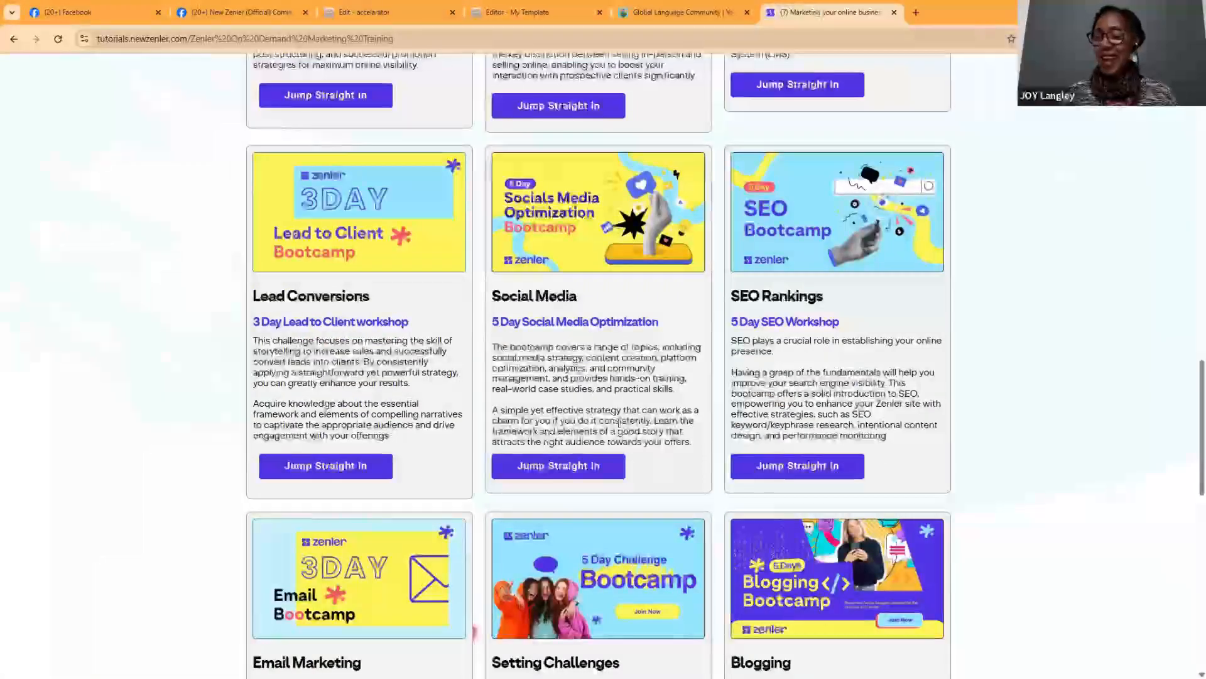
pyautogui.scroll(6, 620, 422)
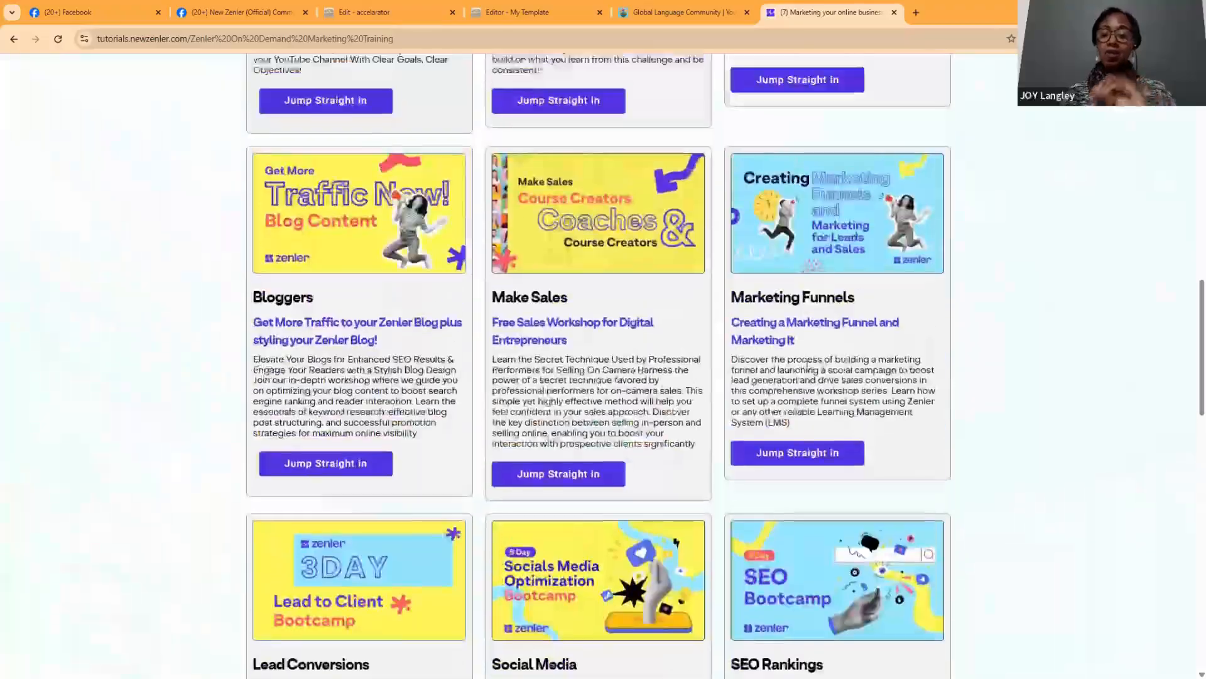
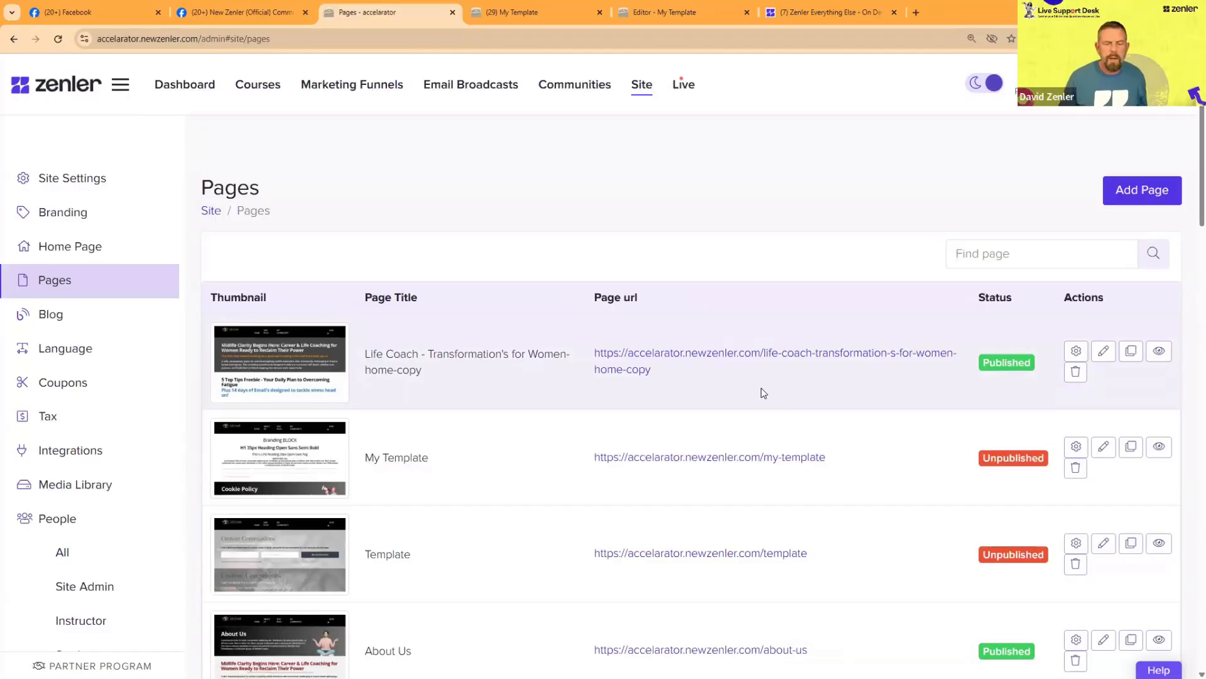
# Step: Preview the published Life Coach - Transformation's for Women-home-copy page and look over its content
pyautogui.moveTo(663, 374); pyautogui.dragTo(600, 353)
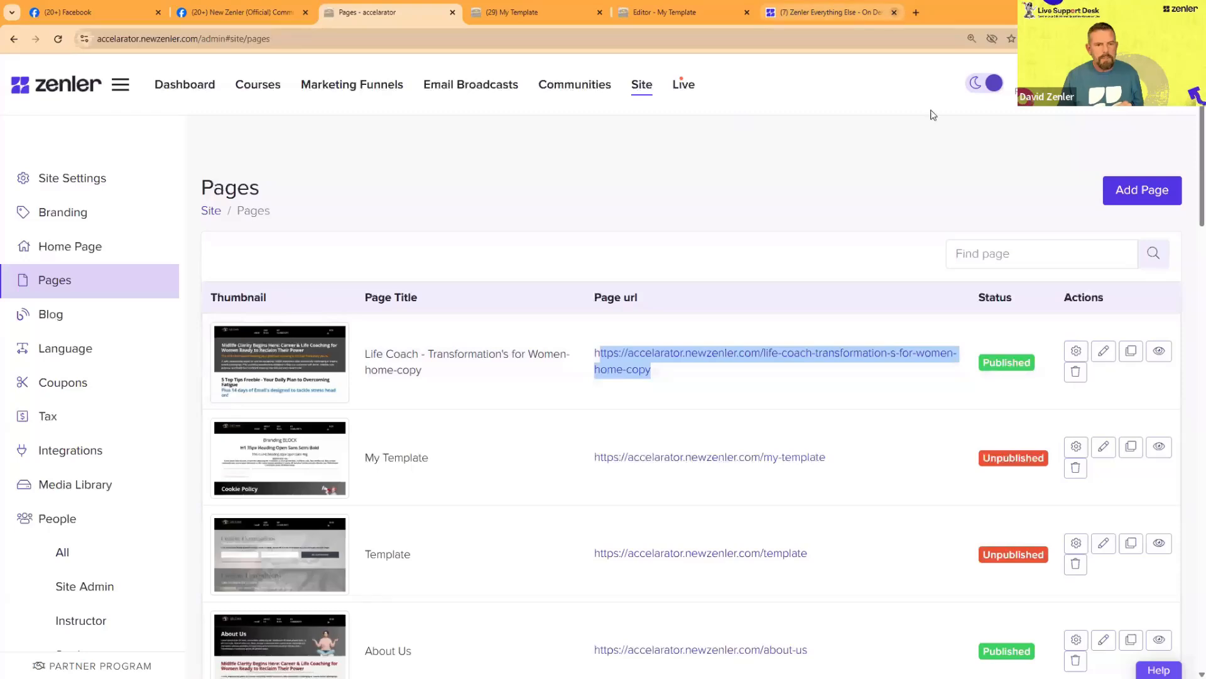
pyautogui.click(1159, 353)
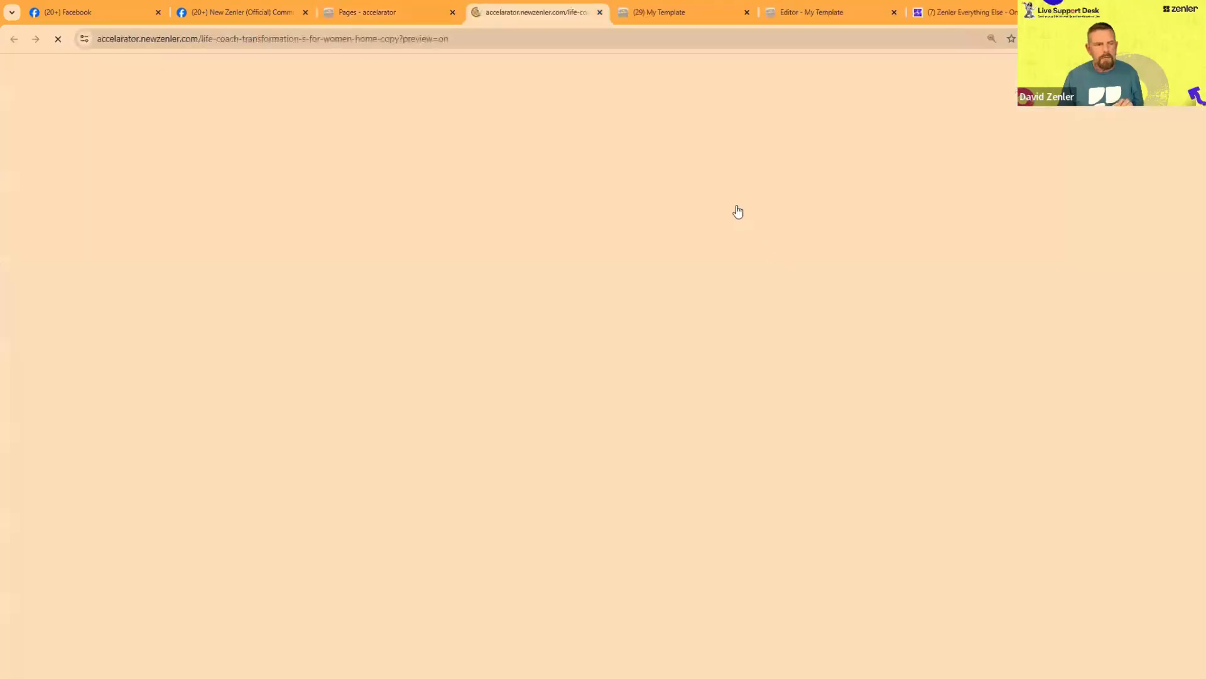
pyautogui.scroll(-6, 743, 270)
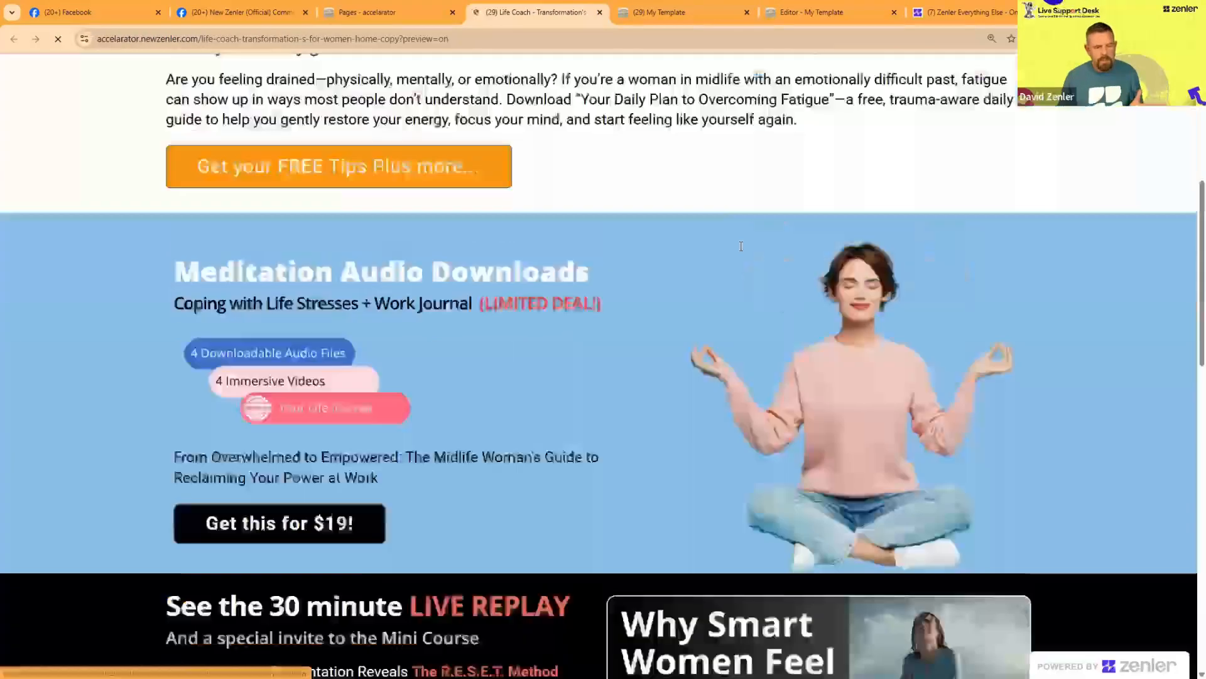
pyautogui.scroll(6, 744, 269)
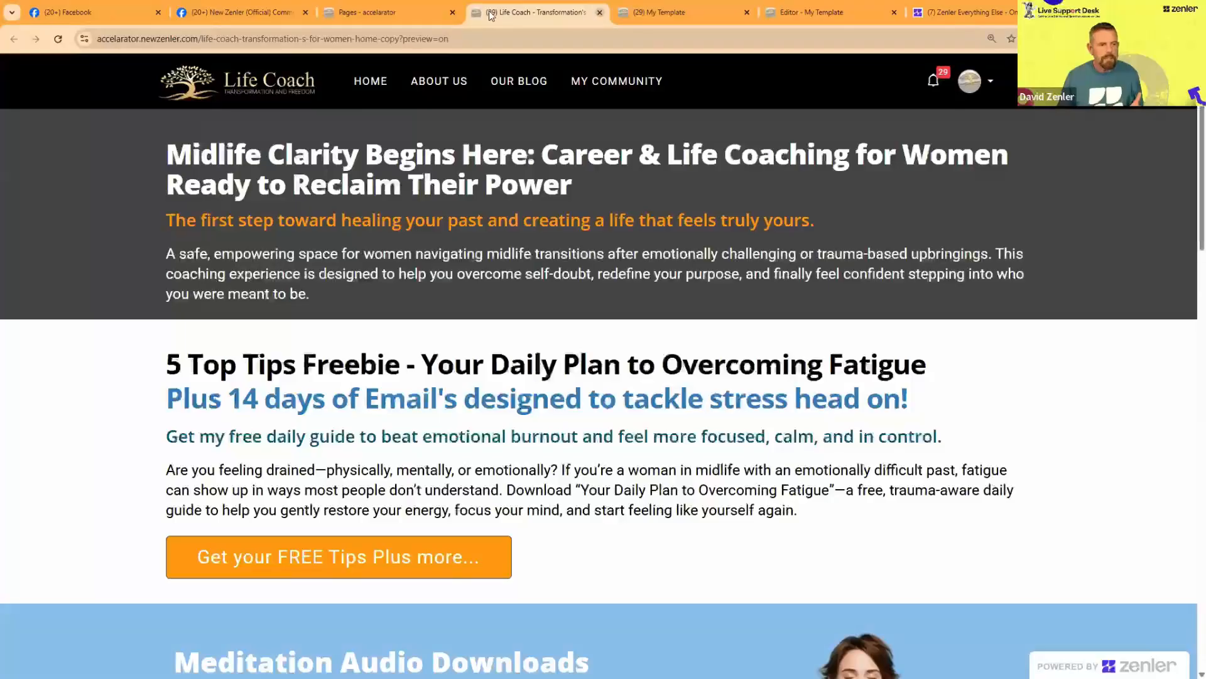
pyautogui.click(600, 12)
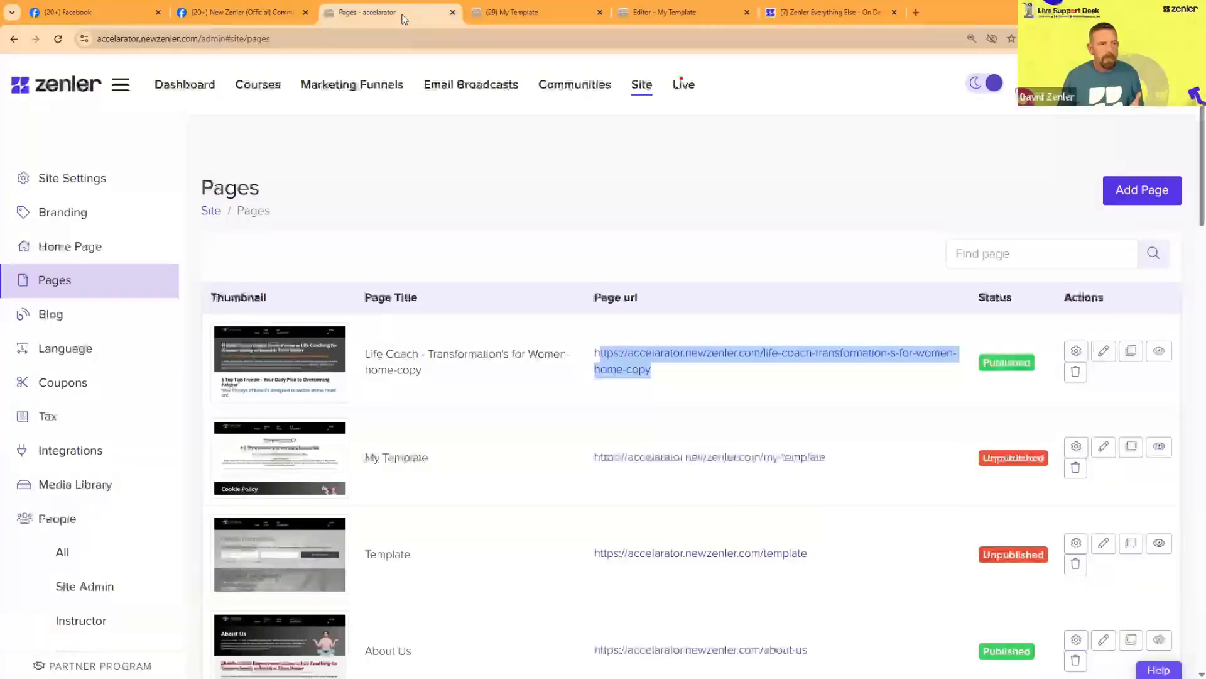
# Step: Open the settings of the Life Coach - Transformation's for Women-home-copy page and rename it Transformation's for Women
pyautogui.click(1076, 351)
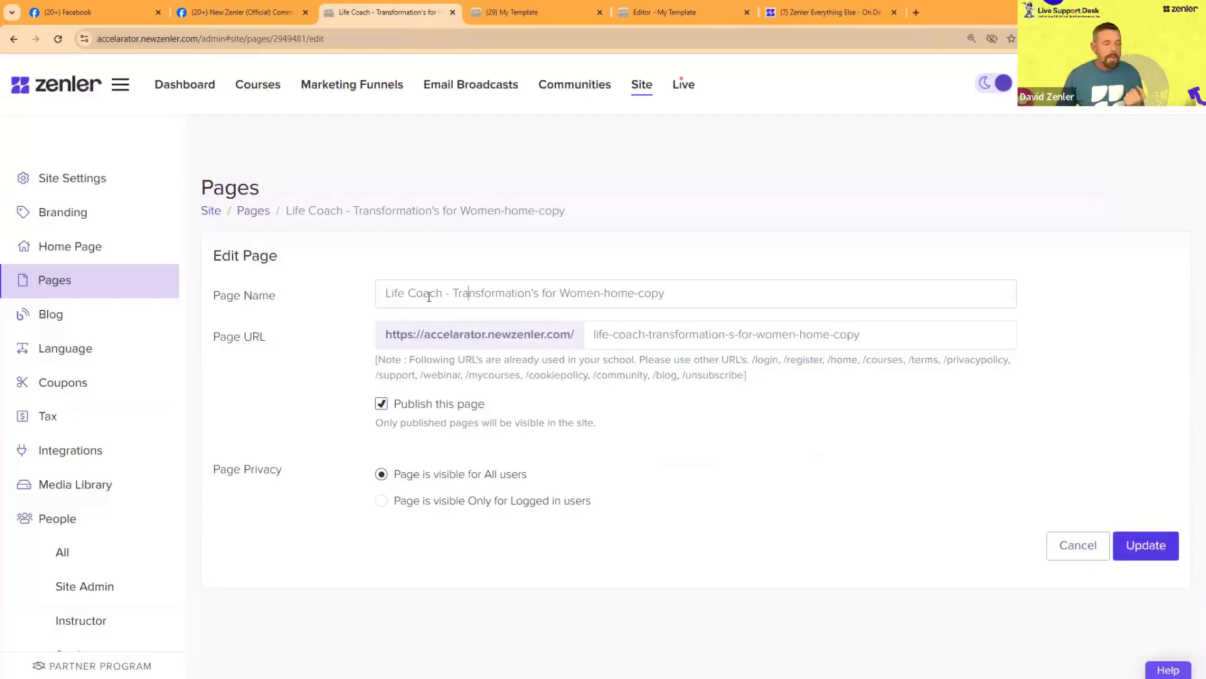
pyautogui.moveTo(454, 292); pyautogui.dragTo(381, 294)
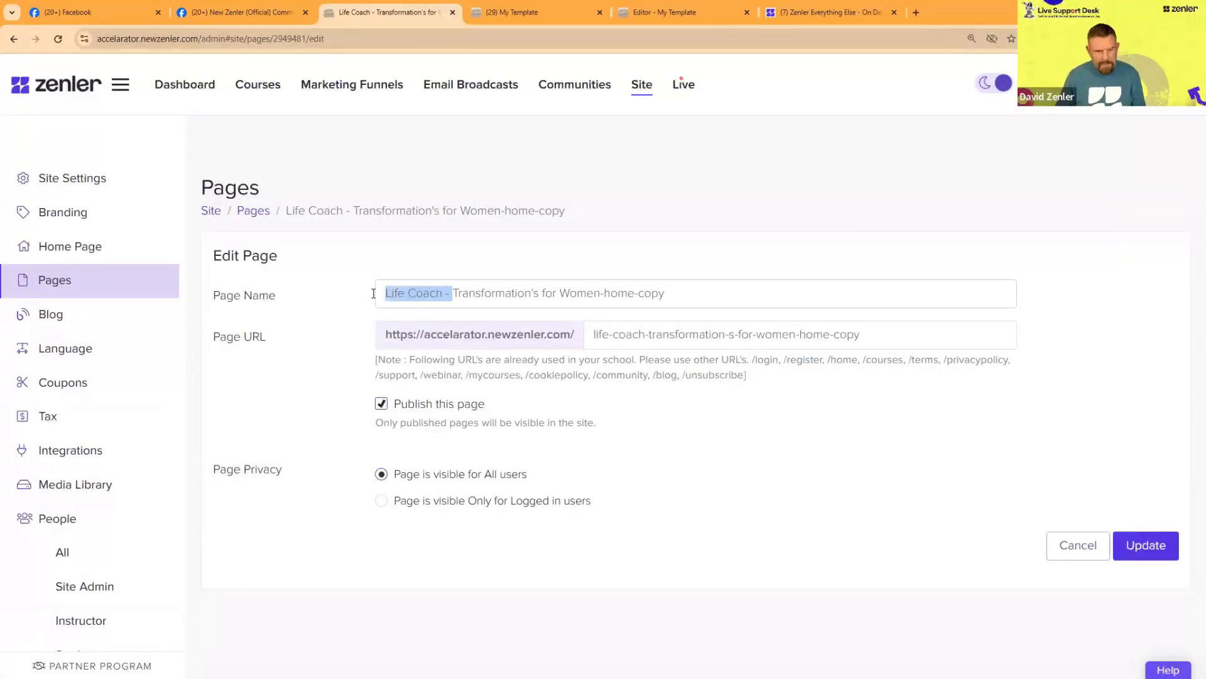
pyautogui.press('BackSpace')
pyautogui.moveTo(608, 293); pyautogui.dragTo(535, 293)
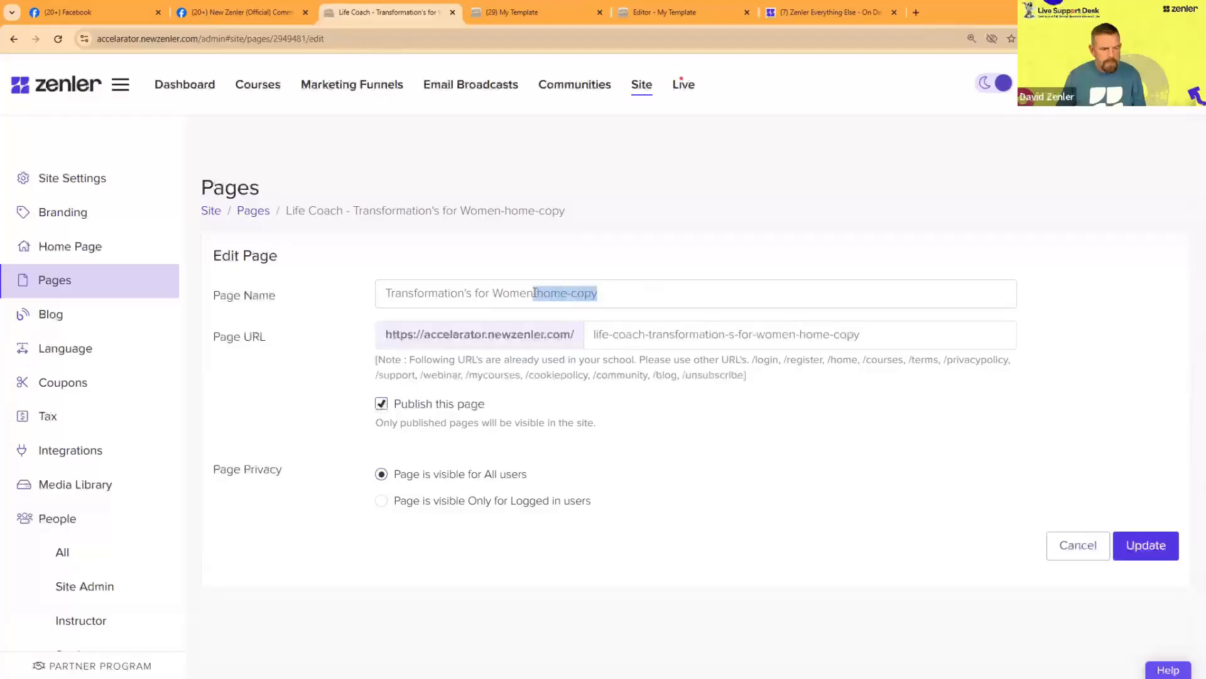
pyautogui.press('BackSpace')
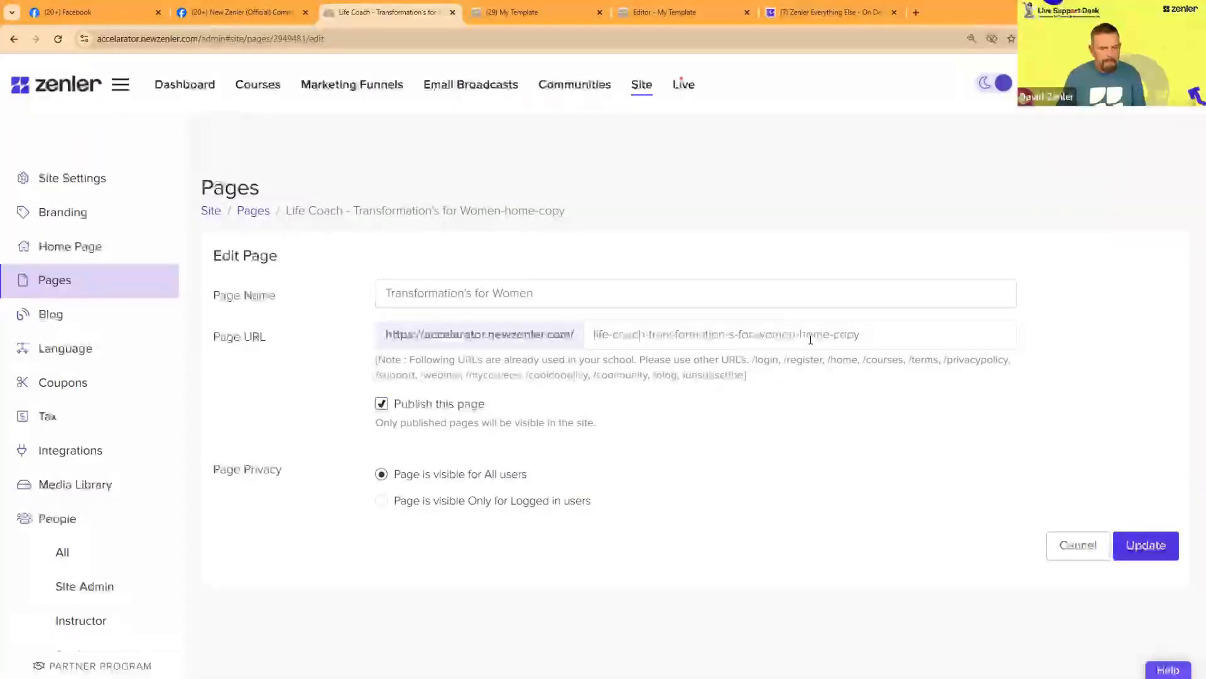
# Step: Shorten the page's URL ending to transformation-s-for-women
pyautogui.moveTo(866, 336); pyautogui.dragTo(659, 337)
pyautogui.click(650, 335)
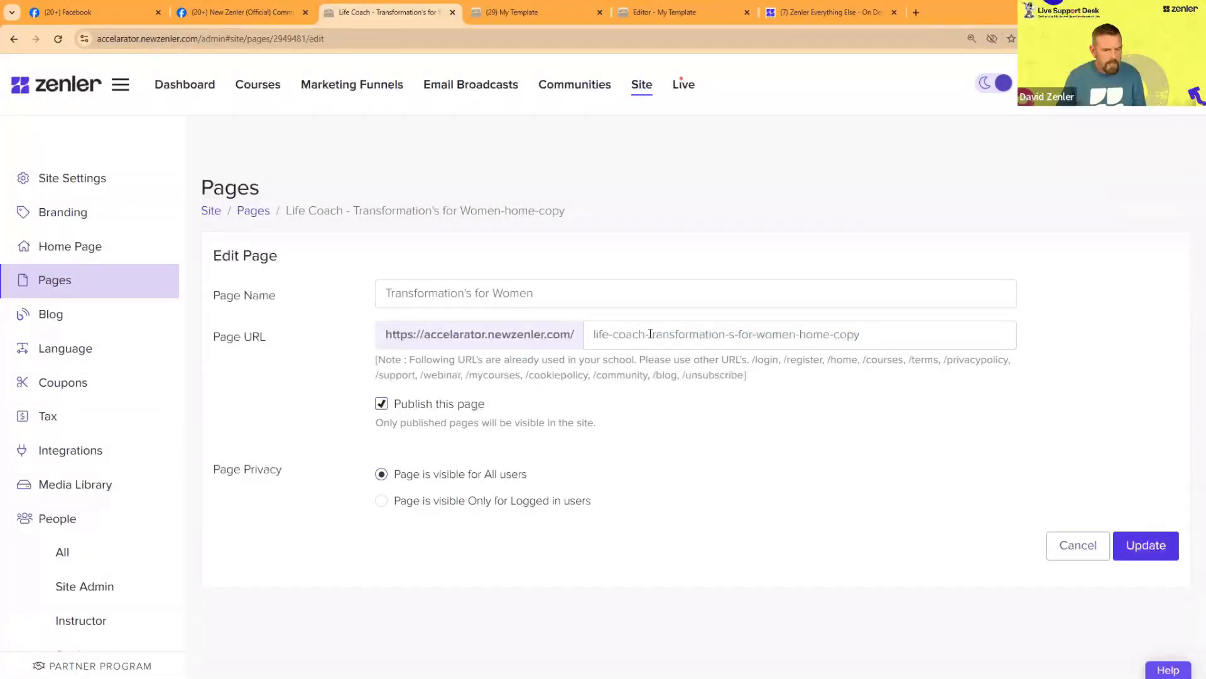
pyautogui.hotkey('ctrl', 'shift', 'Left')
pyautogui.hotkey('ctrl', 'shift', 'Left')
pyautogui.press('BackSpace')
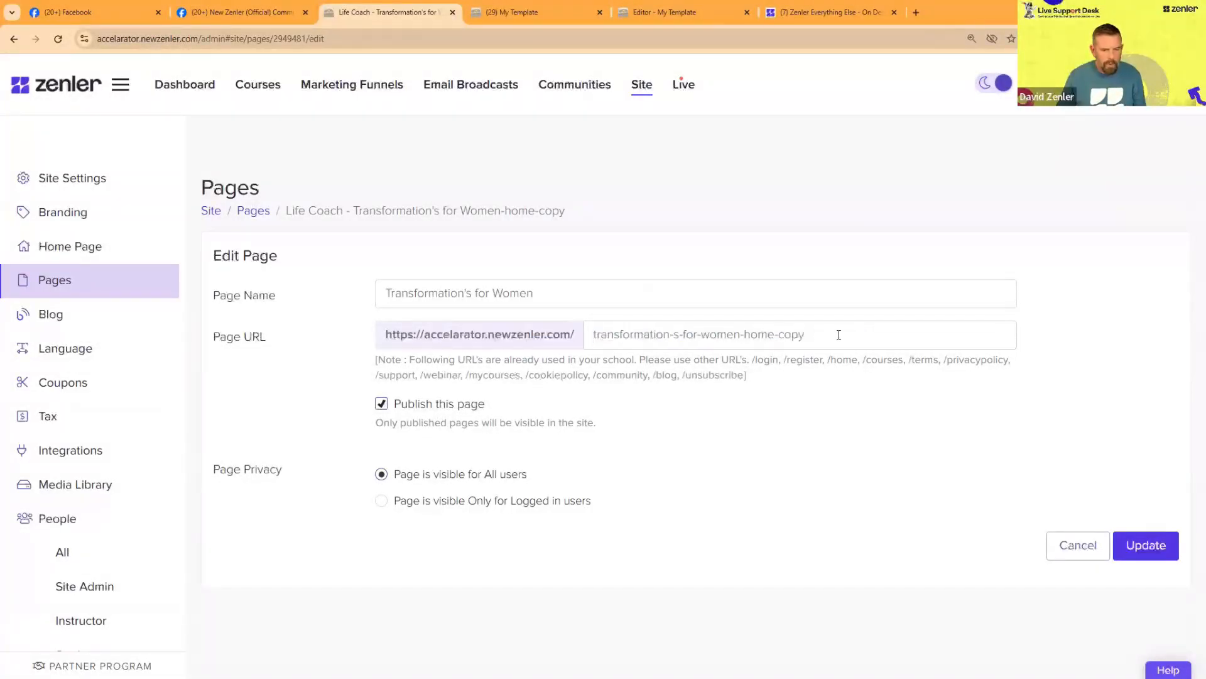
pyautogui.moveTo(743, 333); pyautogui.dragTo(835, 334)
pyautogui.press('BackSpace')
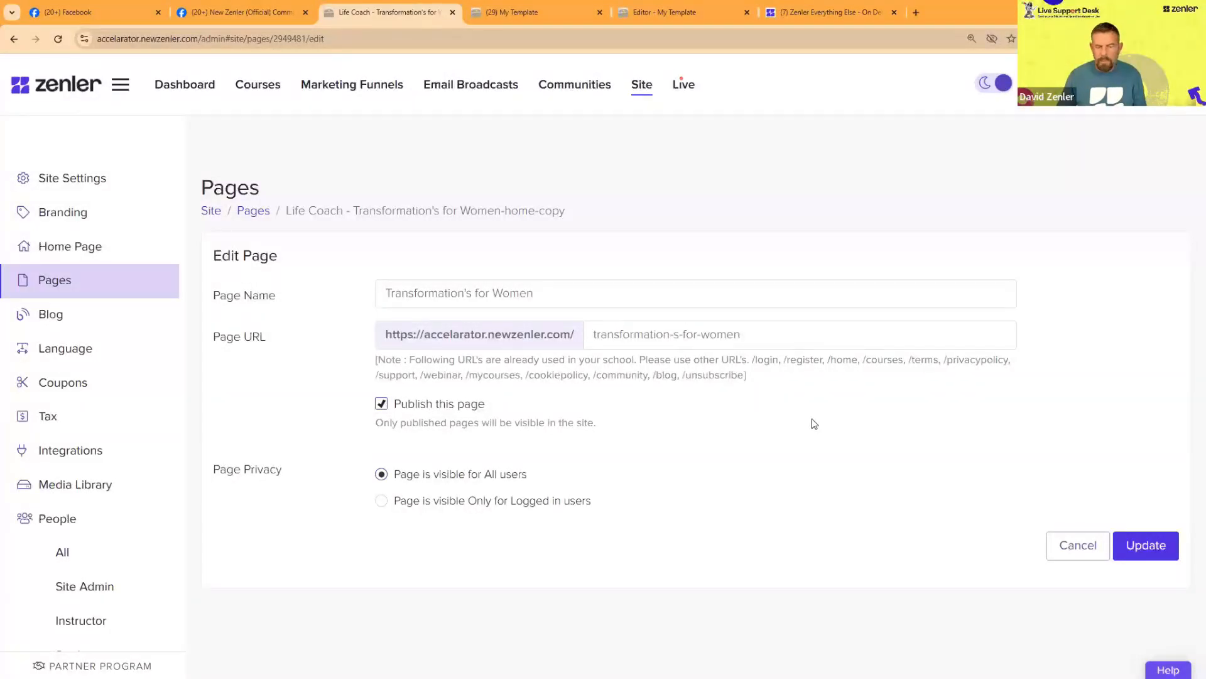
# Step: Save the page's edited name and URL, accept the URL change, and check the pages list
pyautogui.moveTo(750, 338); pyautogui.dragTo(363, 298)
pyautogui.click(916, 479)
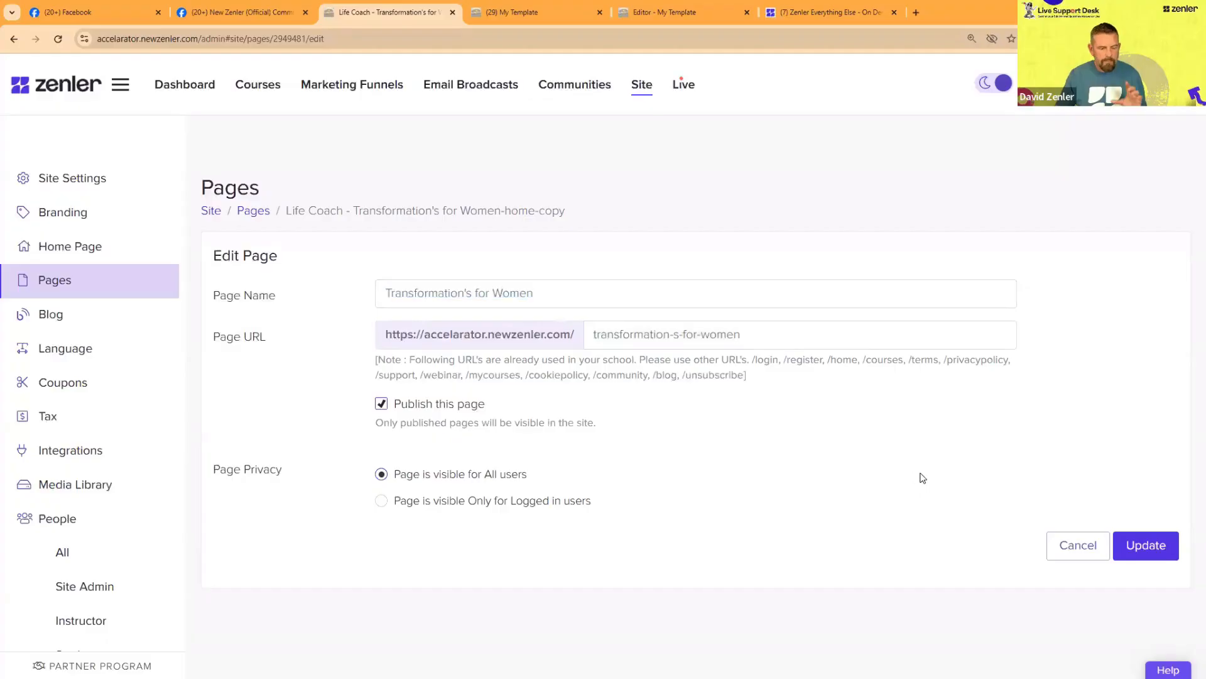
pyautogui.click(1149, 548)
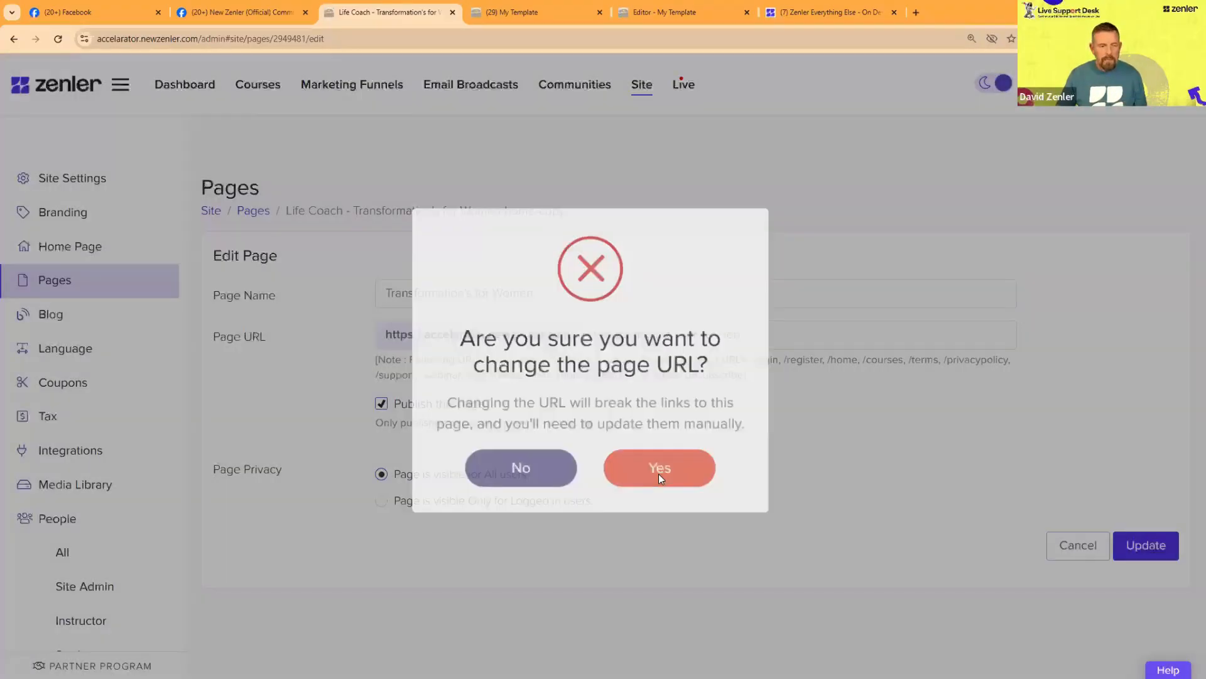
pyautogui.click(659, 478)
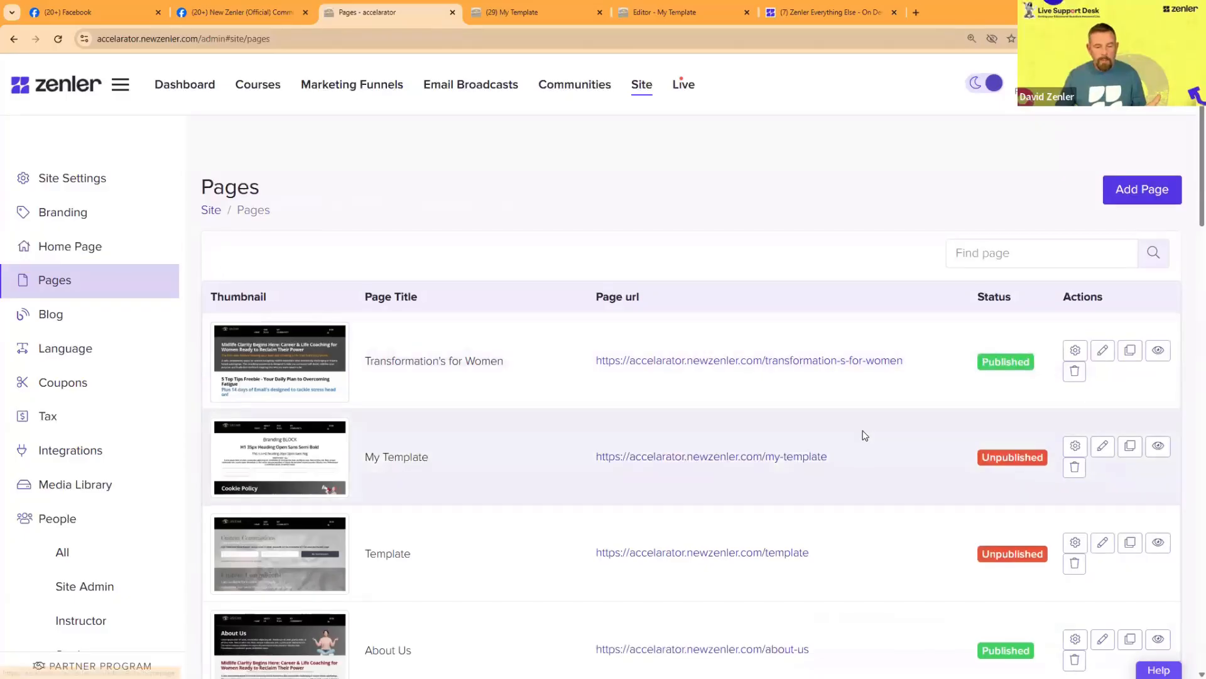
pyautogui.scroll(-10, 858, 431)
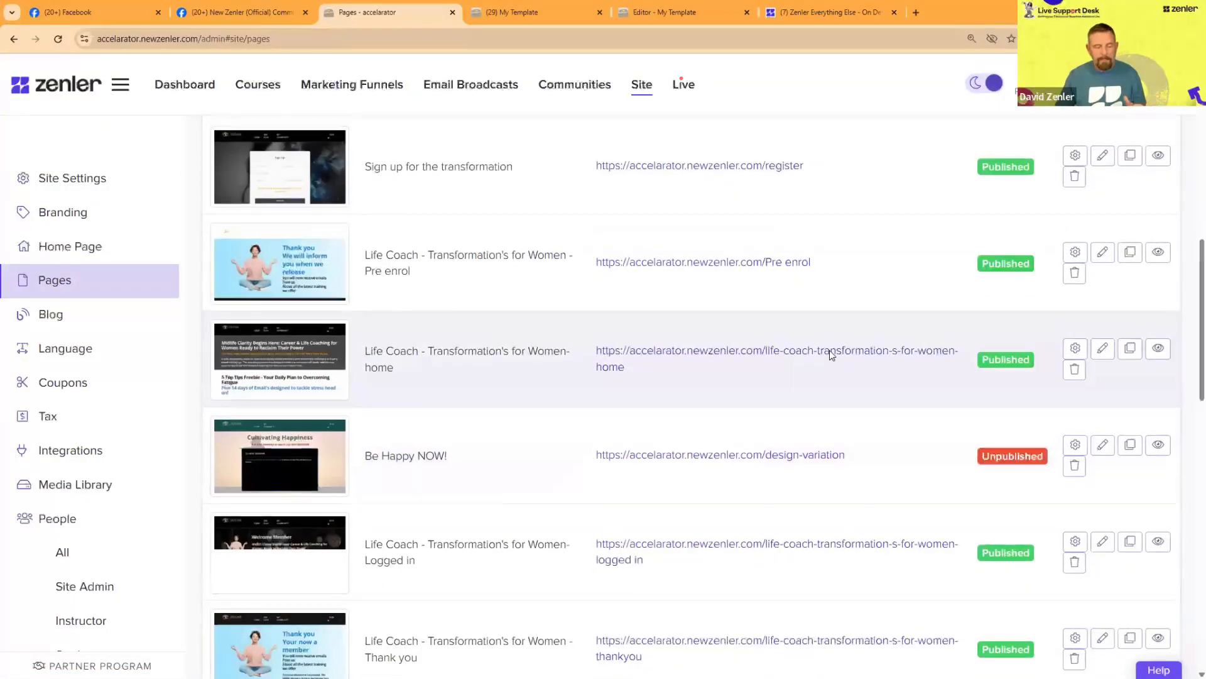
pyautogui.scroll(10, 830, 349)
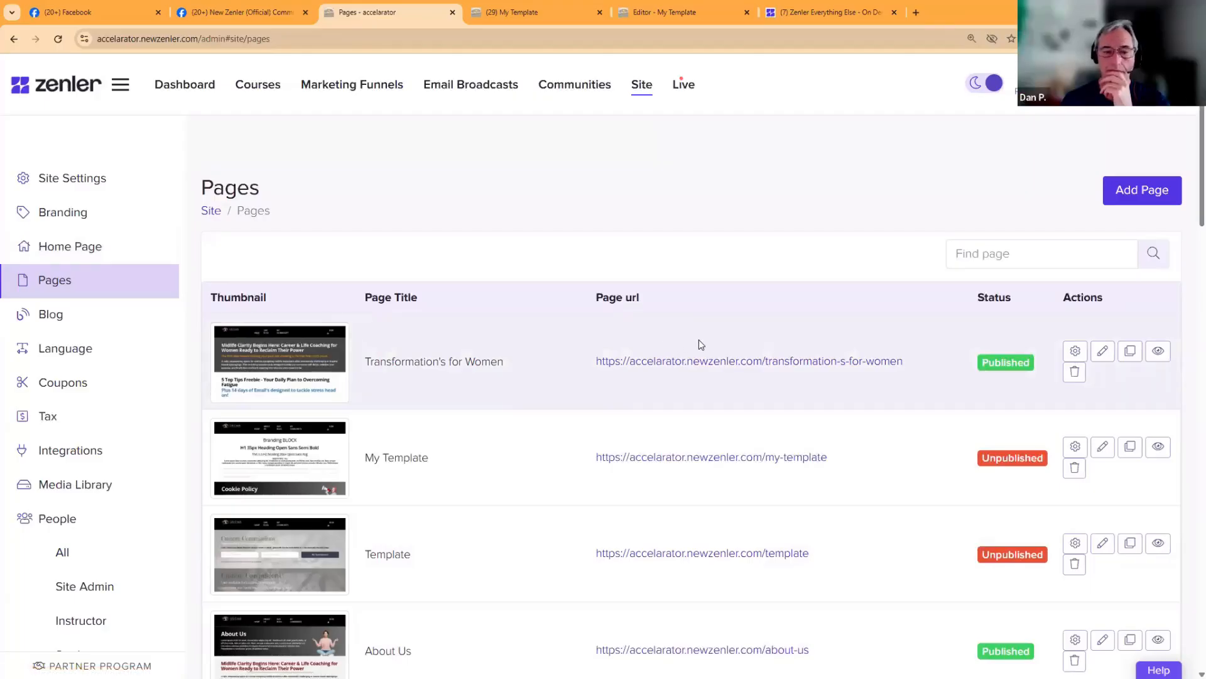
# Step: Open the Transformation's for Women page in the page editor and look through its sections
pyautogui.click(1103, 350)
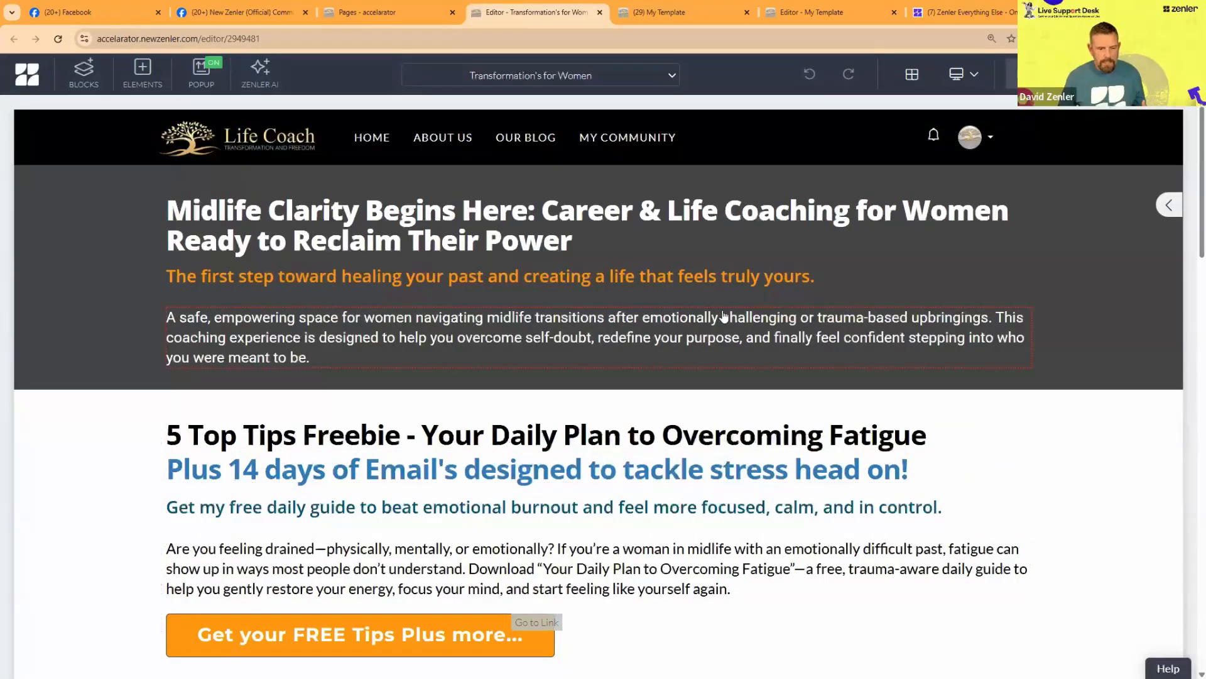
pyautogui.scroll(-15, 721, 326)
pyautogui.scroll(-5, 718, 339)
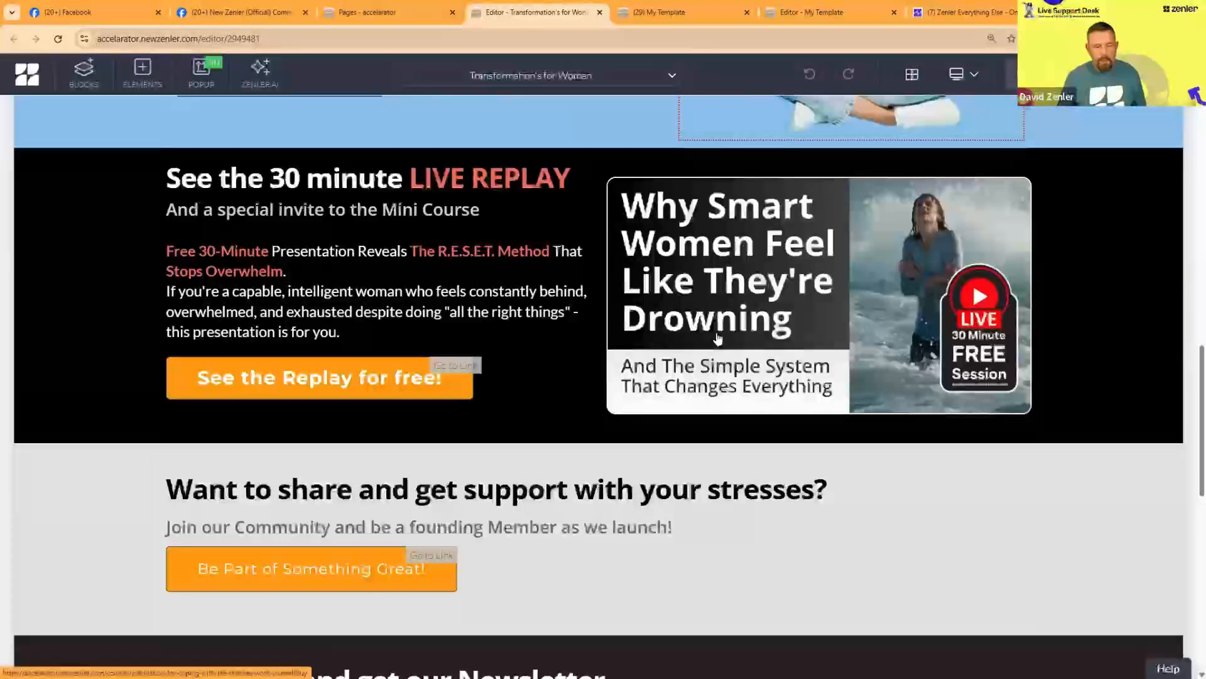
pyautogui.scroll(-5, 718, 339)
pyautogui.scroll(-5, 716, 336)
pyautogui.scroll(7, 716, 336)
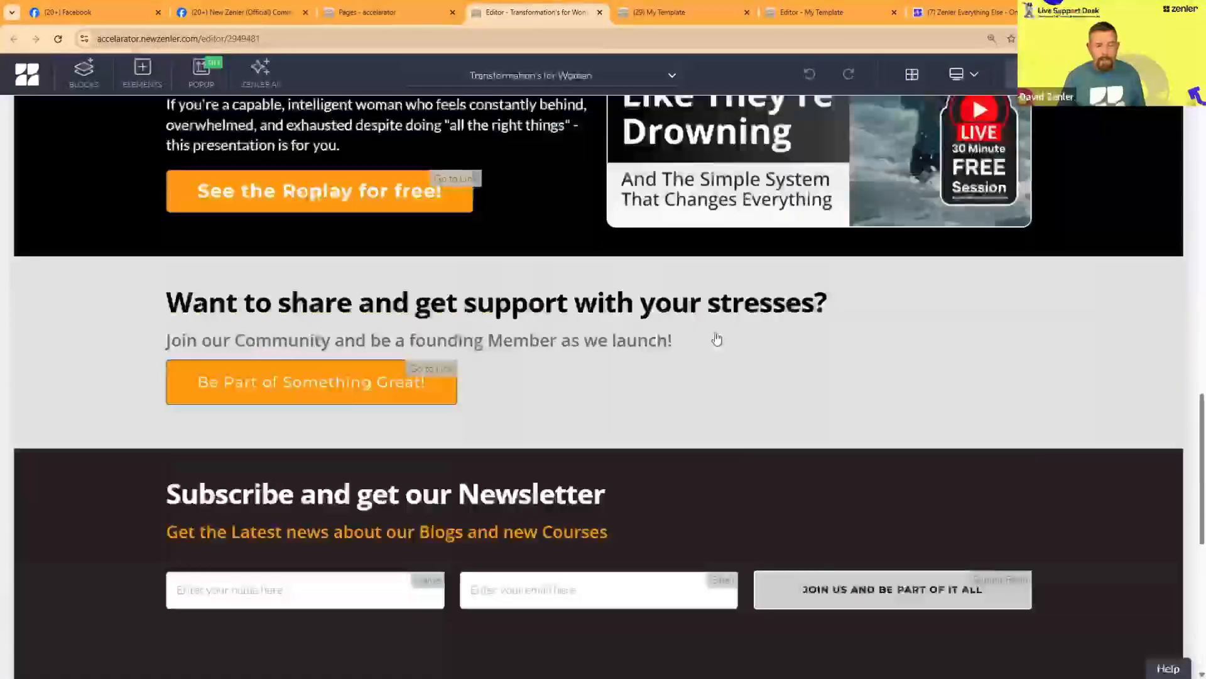
pyautogui.scroll(15, 717, 340)
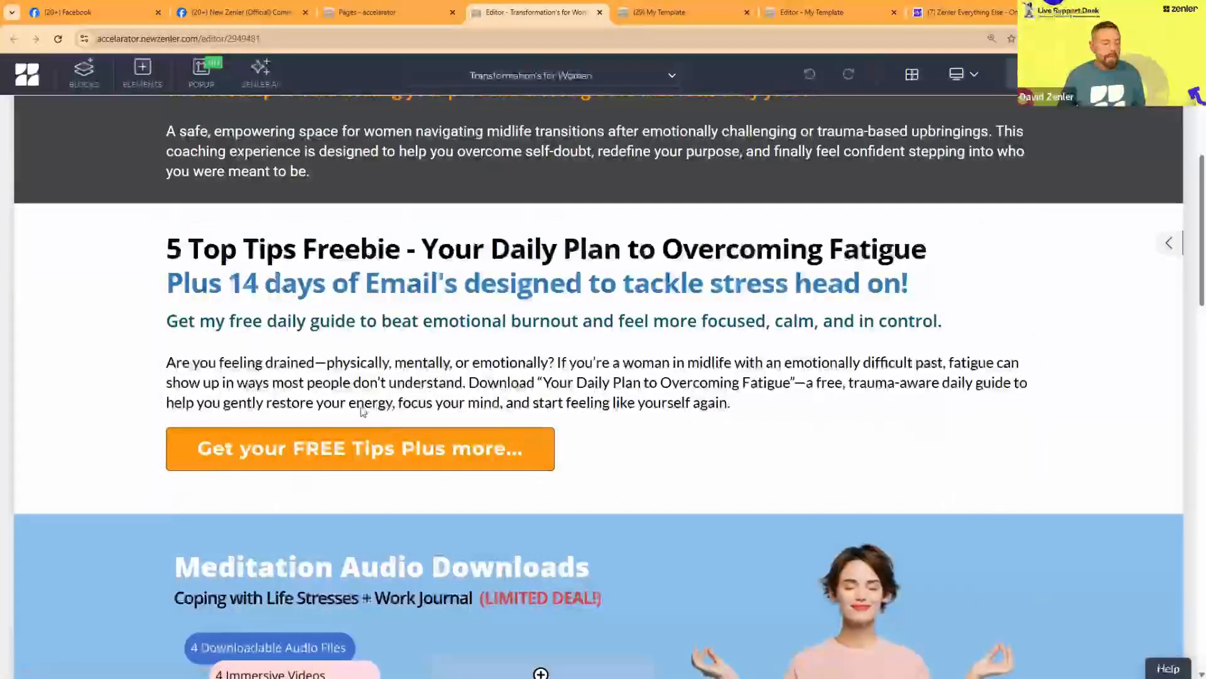
# Step: Change the Meditation Audio Downloads block's background color to light orange
pyautogui.scroll(-4, 363, 412)
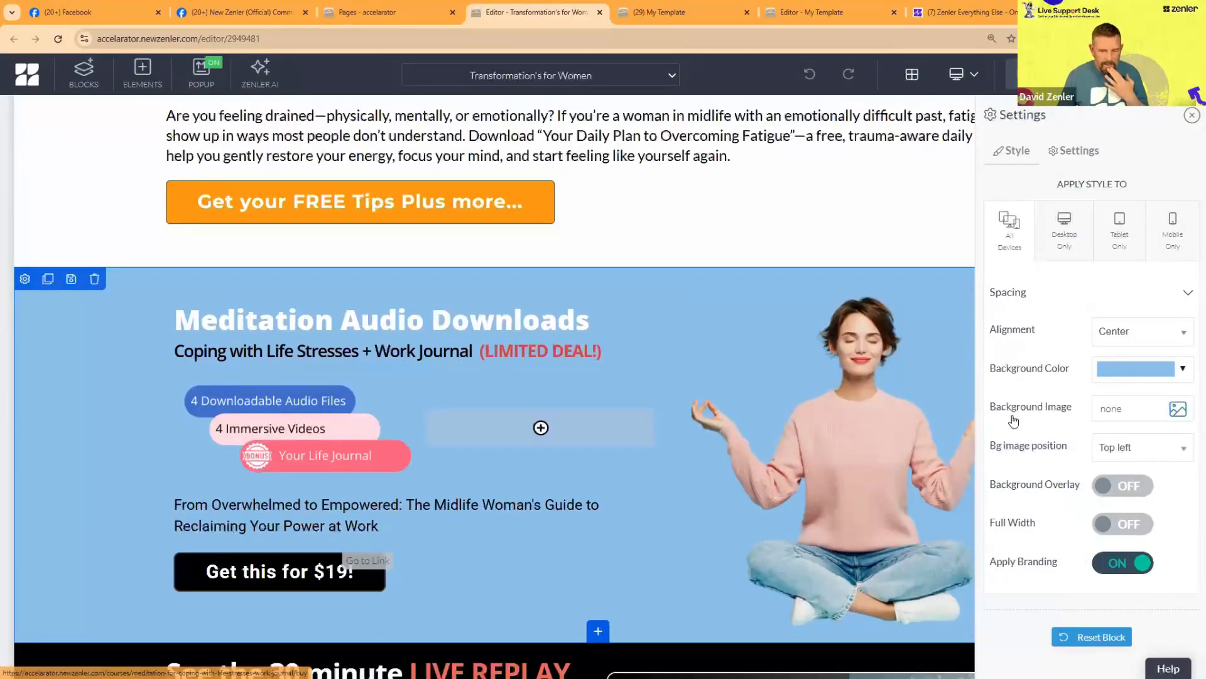
pyautogui.click(1136, 369)
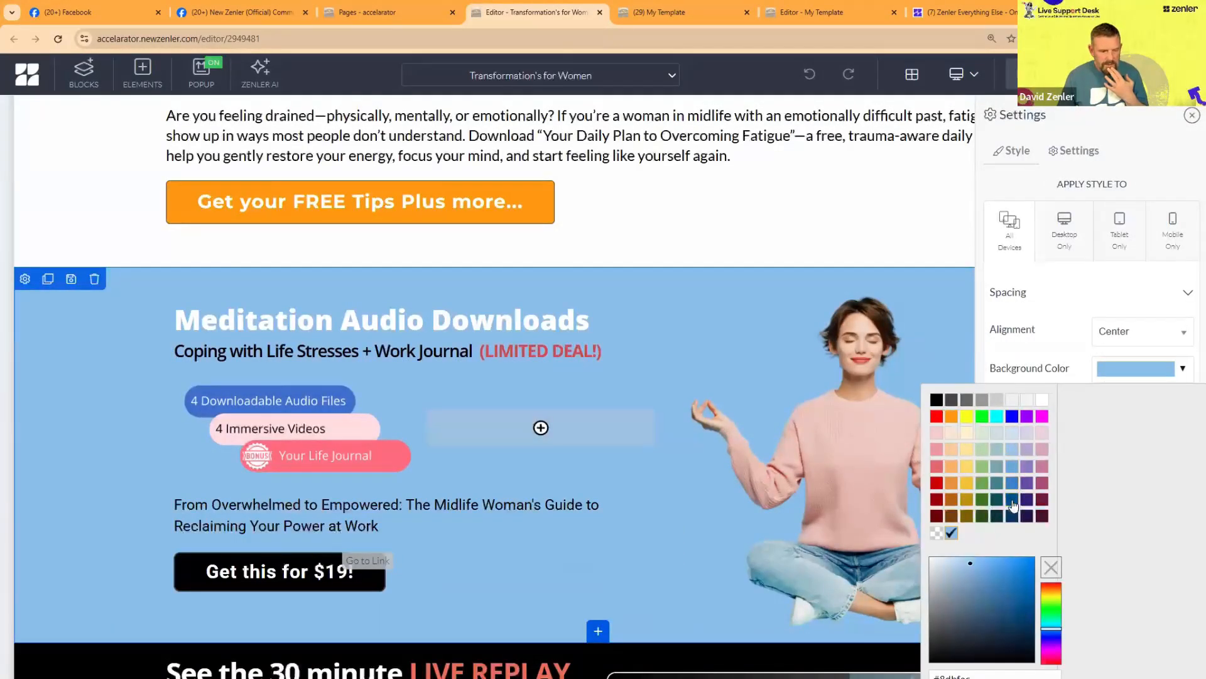
pyautogui.click(952, 468)
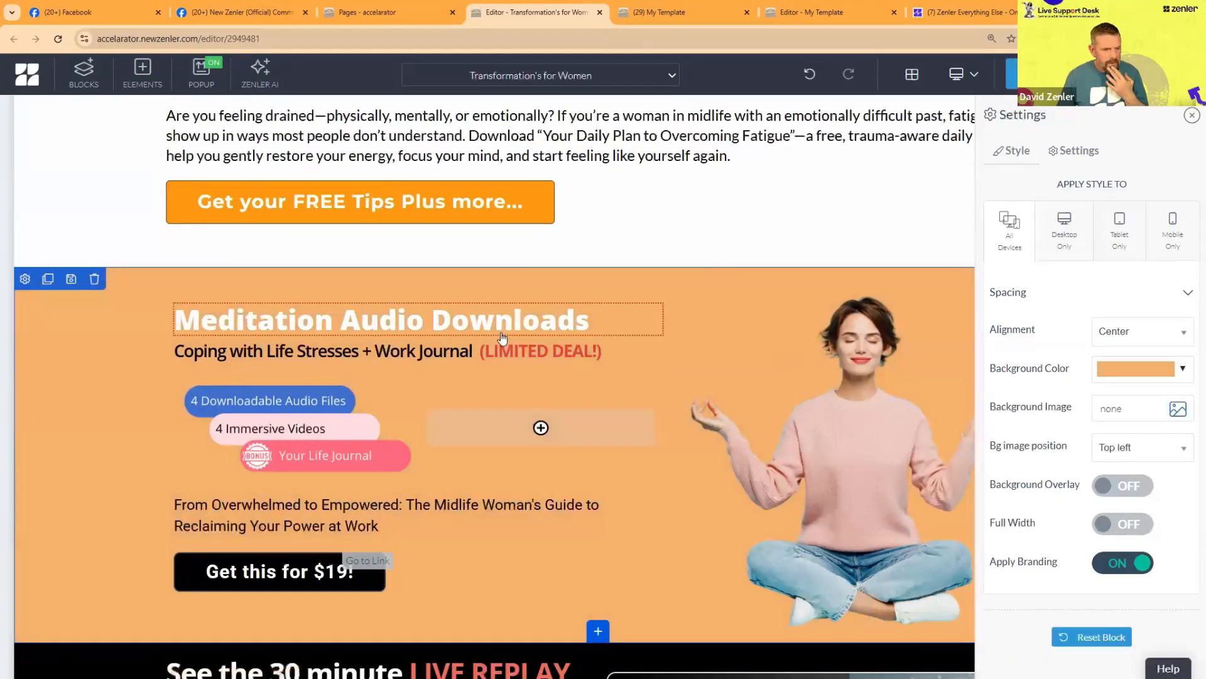
pyautogui.click(767, 298)
# Step: Delete the 5 Top Tips Freebie block from the page
pyautogui.scroll(5, 821, 334)
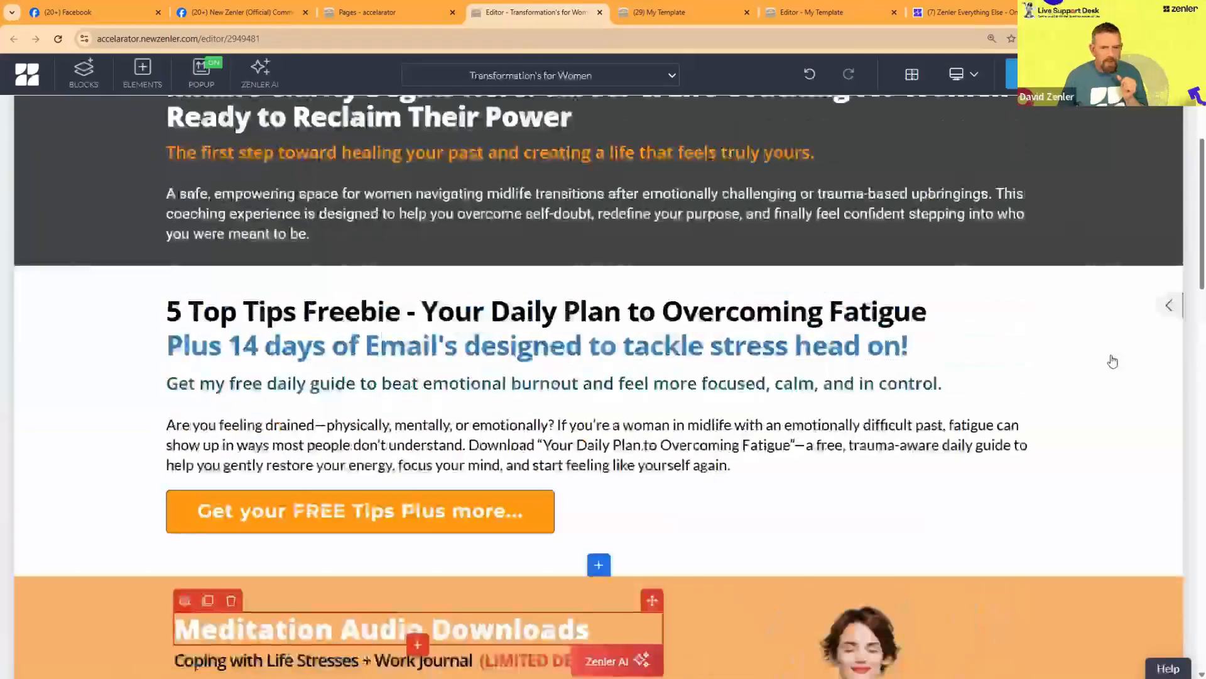
pyautogui.click(1124, 345)
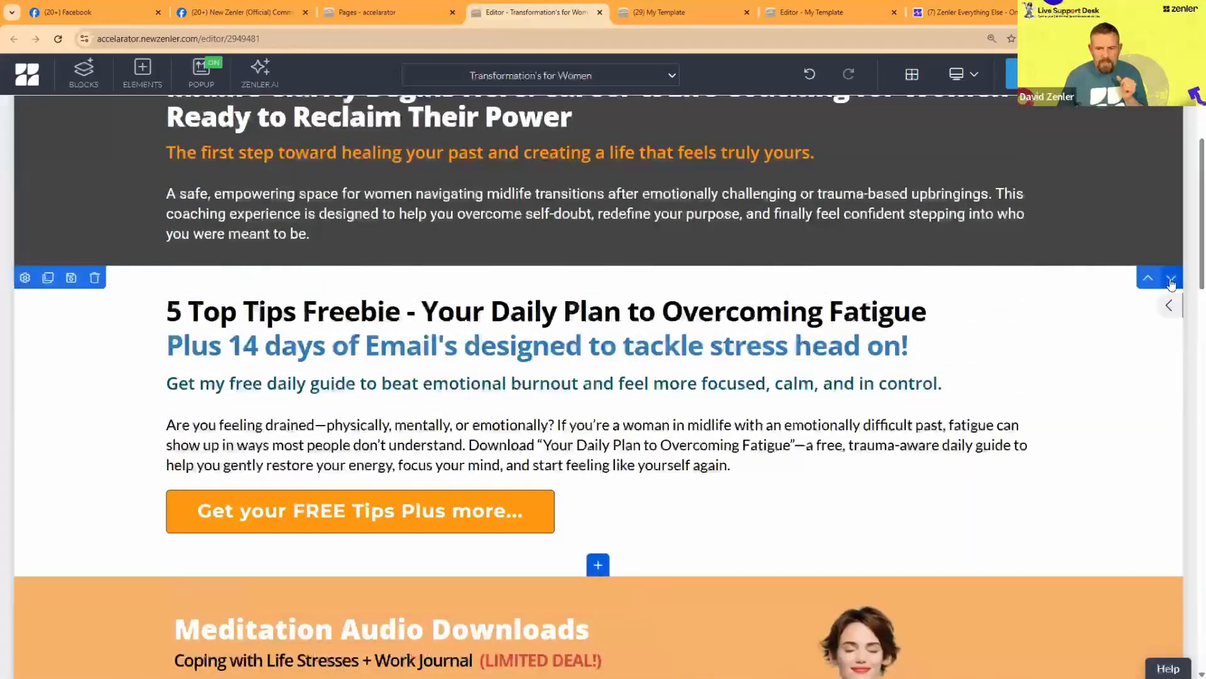
pyautogui.click(105, 279)
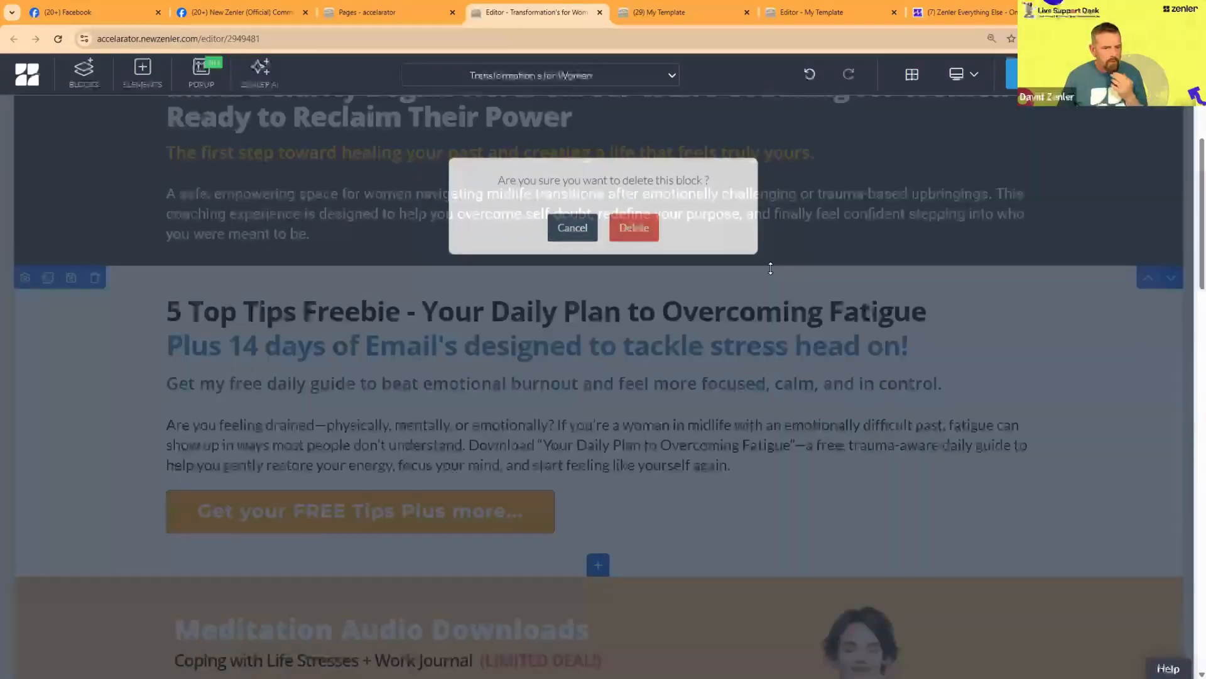
pyautogui.click(634, 228)
# Step: Change the background color of the Midlife Clarity Begins Here block to dark blue
pyautogui.scroll(-2, 1014, 333)
pyautogui.scroll(4, 1012, 329)
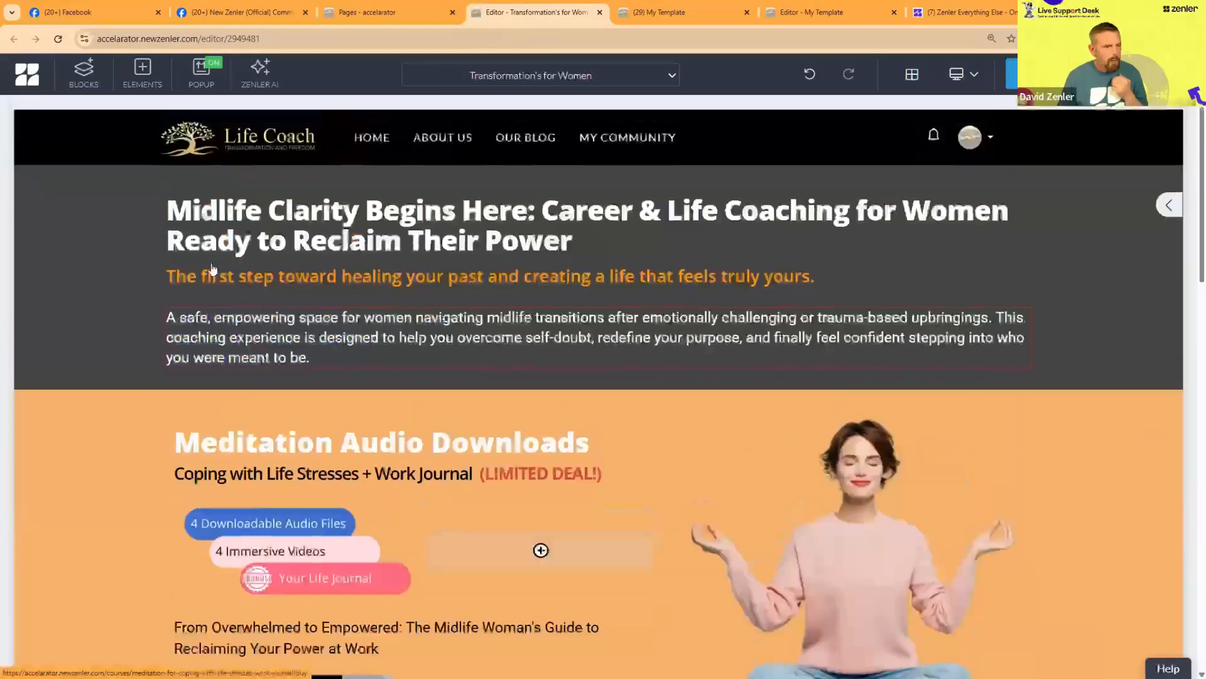
pyautogui.click(25, 177)
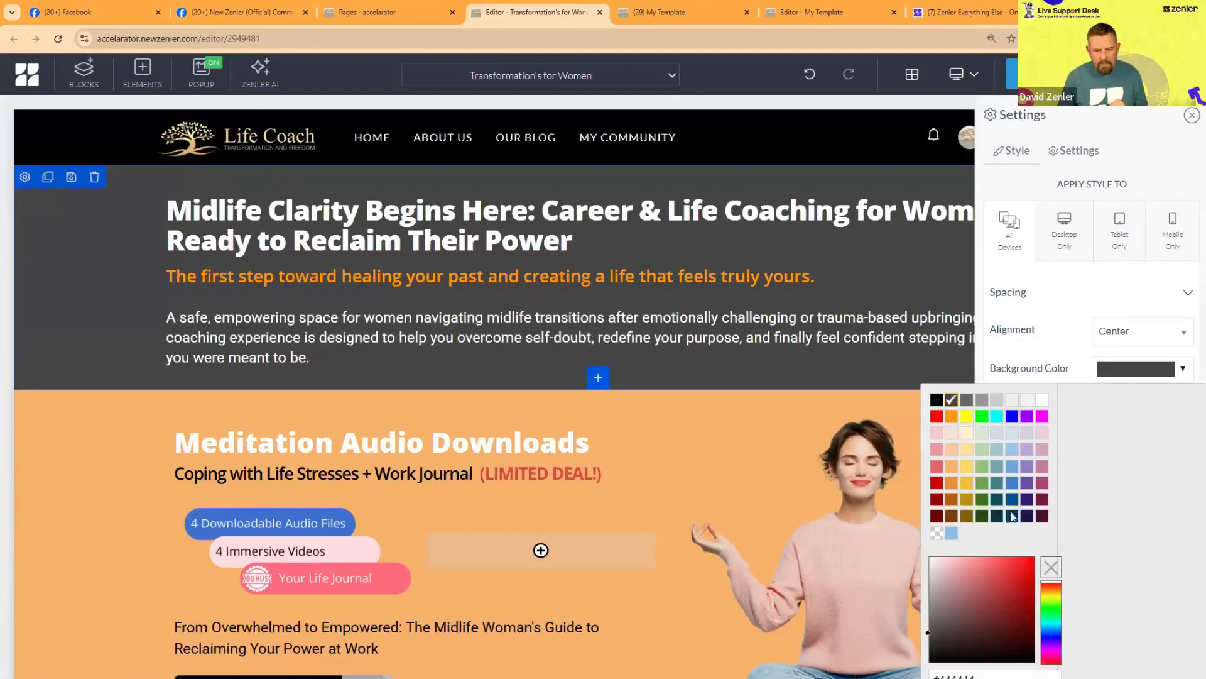
pyautogui.click(1013, 516)
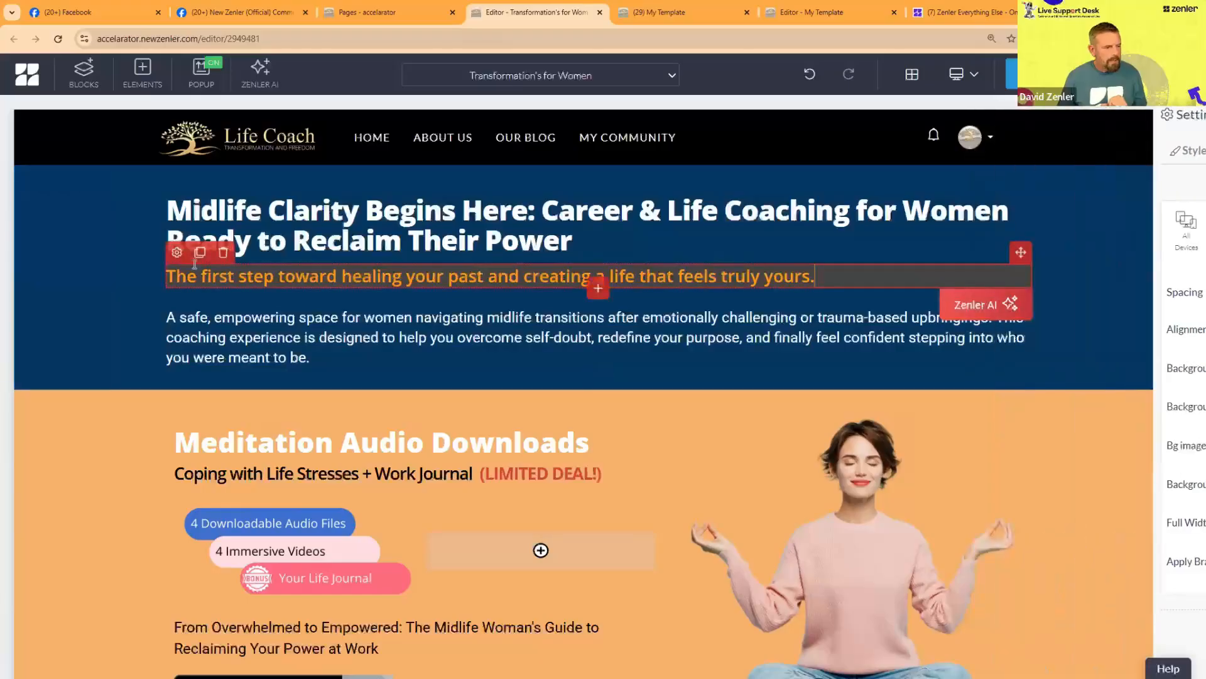
# Step: Make the background of the orange subheading "The first step toward healing your past" transparent and review the restyled blocks
pyautogui.click(177, 252)
pyautogui.scroll(-5, 1108, 514)
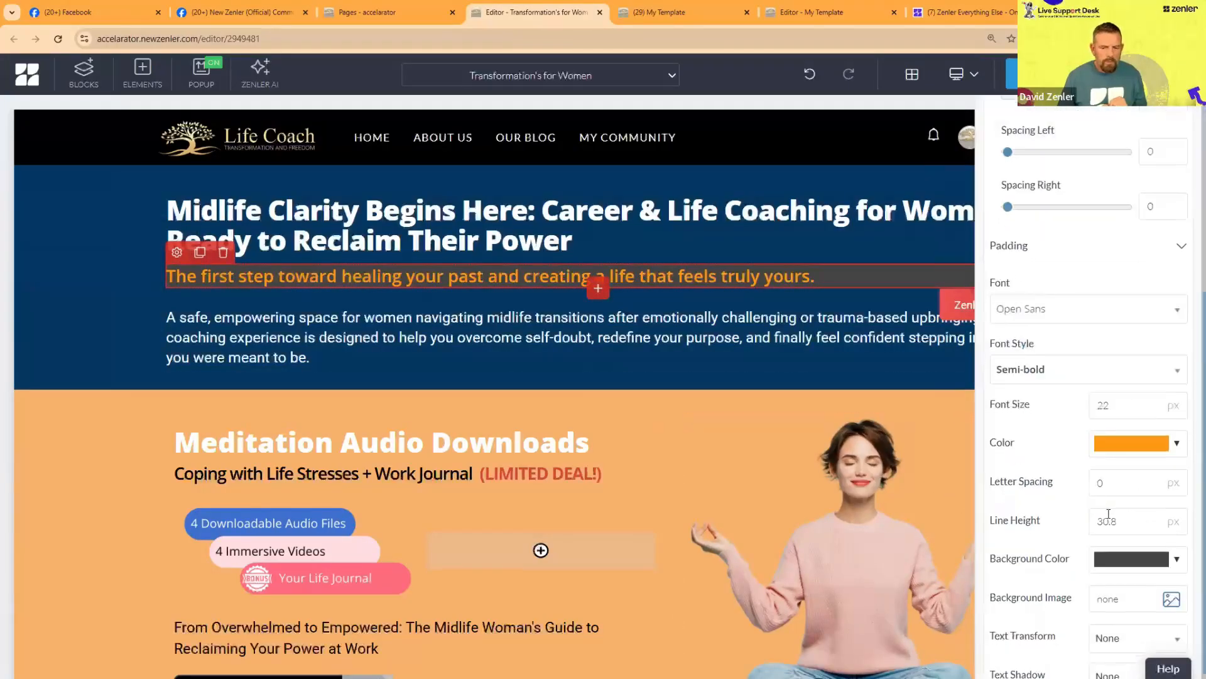
pyautogui.click(1097, 562)
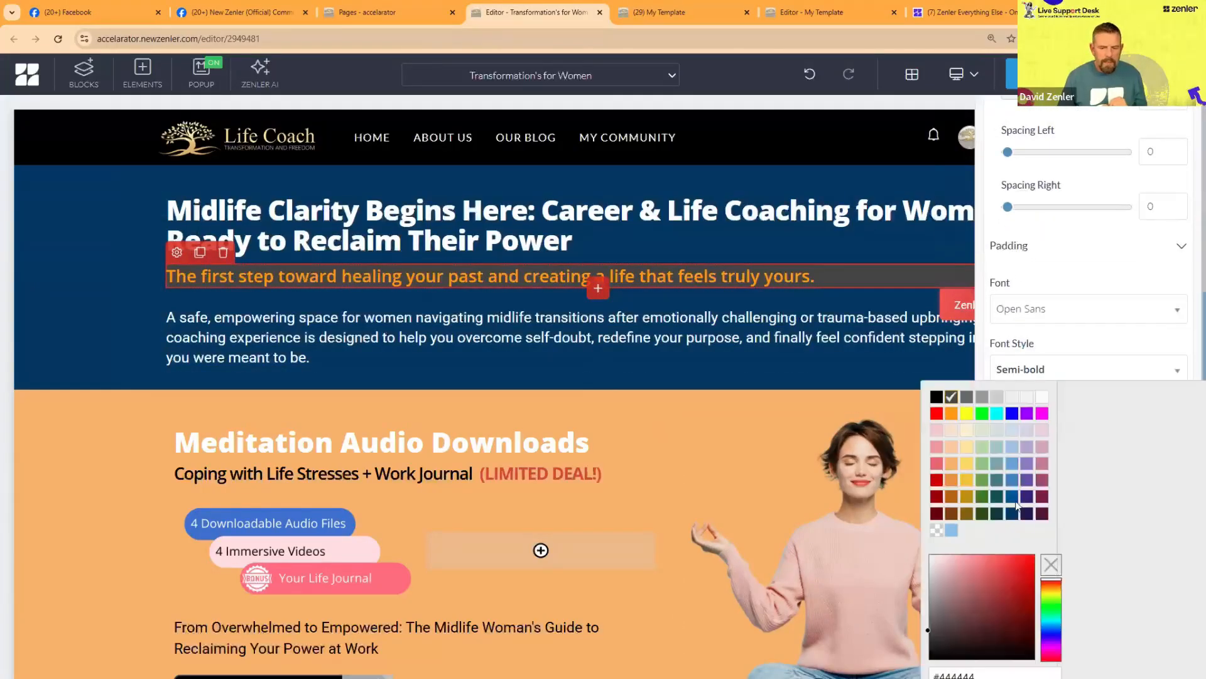
pyautogui.click(938, 536)
pyautogui.click(82, 432)
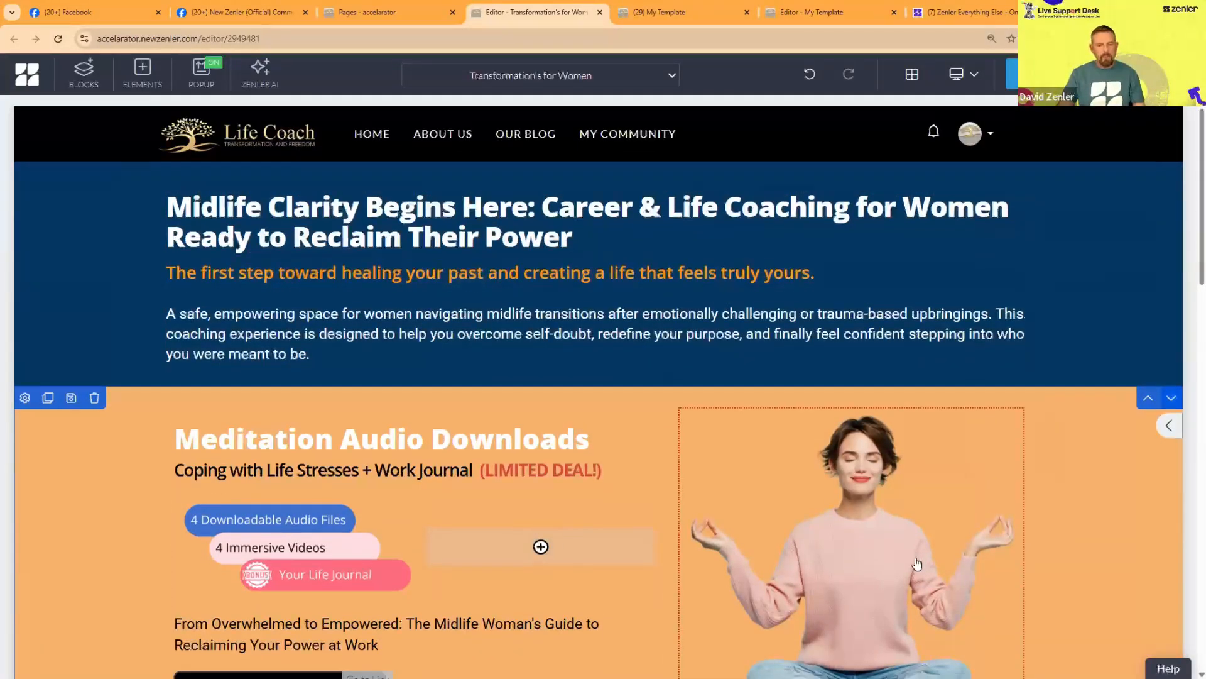
pyautogui.scroll(-4, 917, 564)
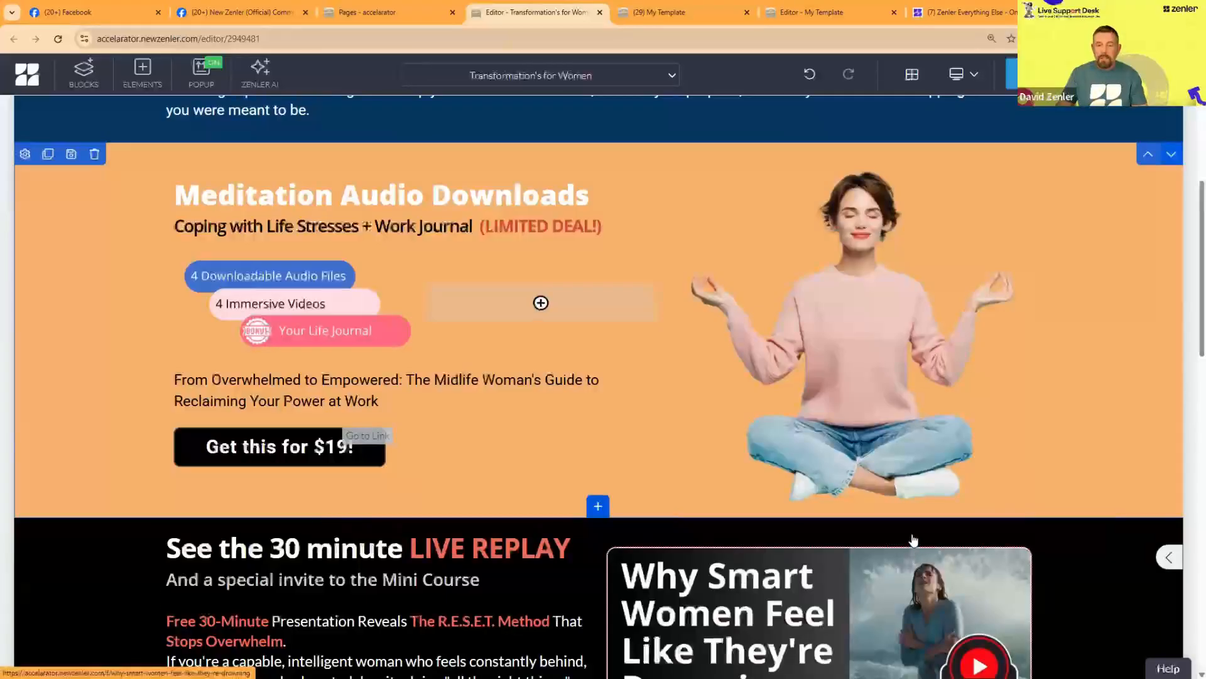
pyautogui.scroll(4, 884, 525)
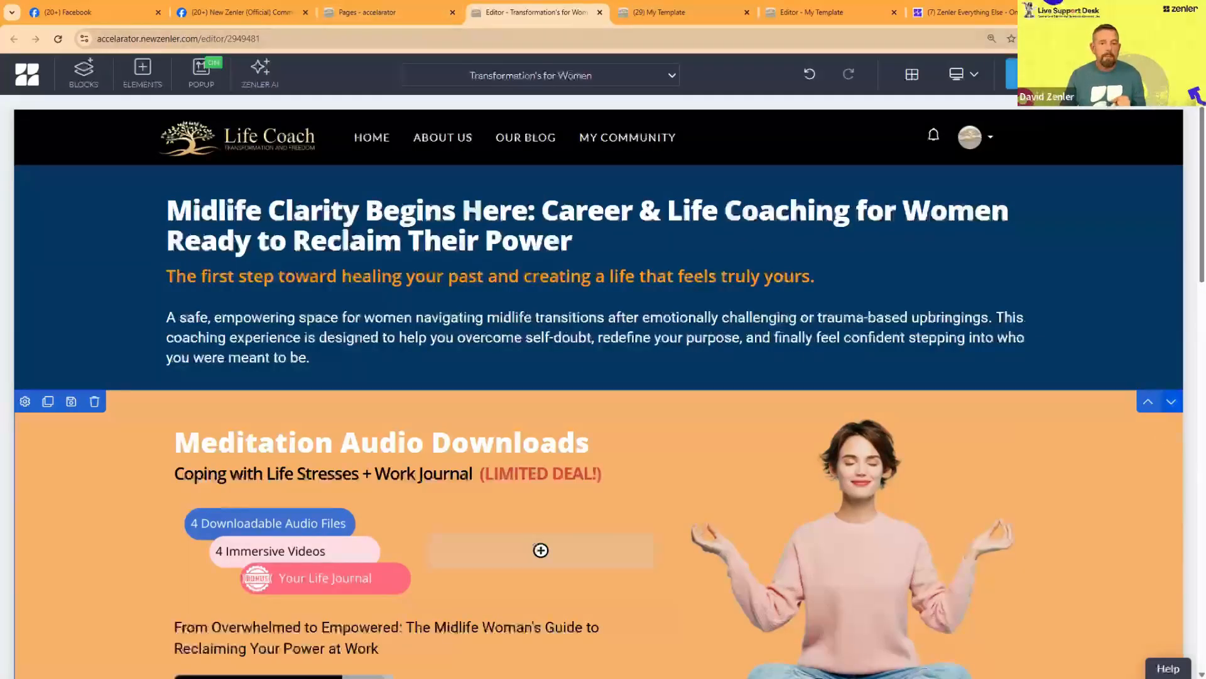
# Step: Save the restyled Transformation's for Women page and close its SEO settings
pyautogui.hotkey('ctrl', 's')
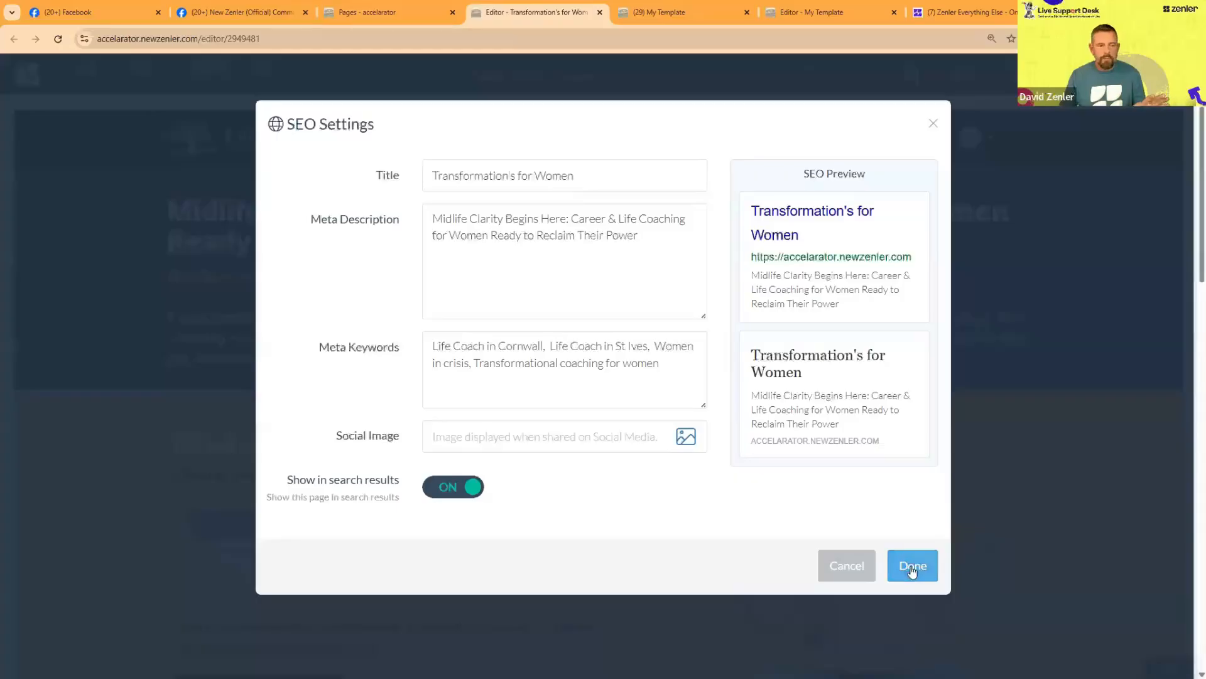
pyautogui.click(933, 124)
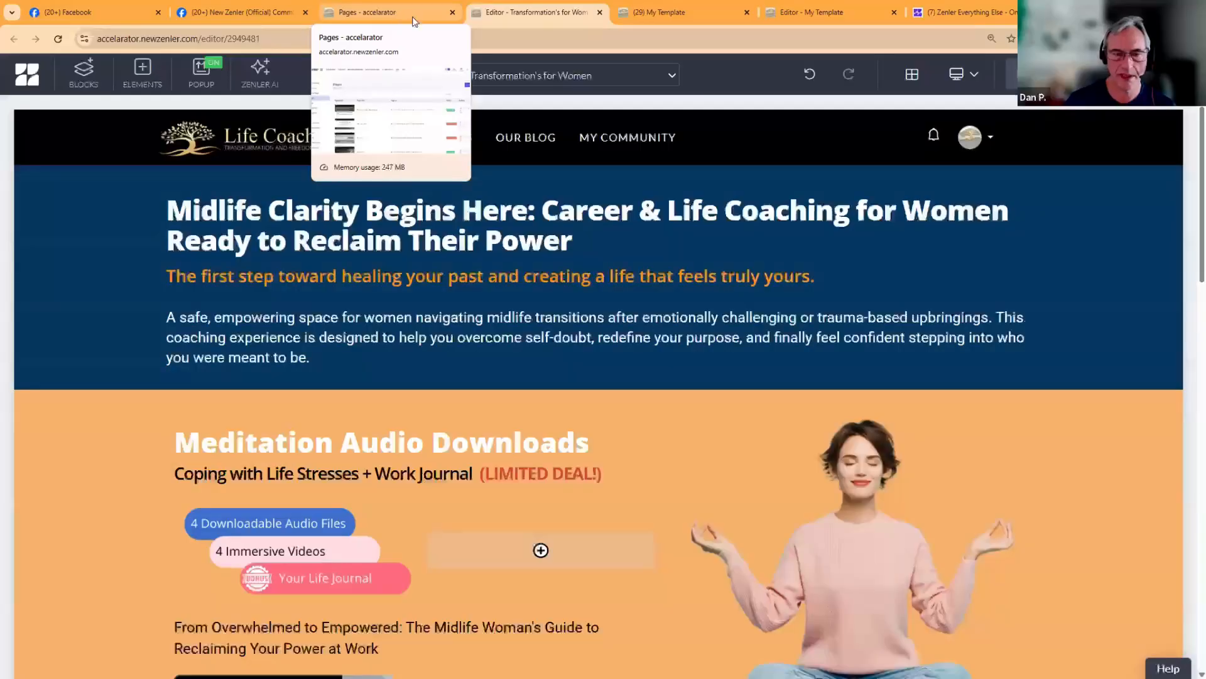
# Step: Set Transformation's for Women as the site's home page for logged-out visitors and save the change
pyautogui.click(400, 13)
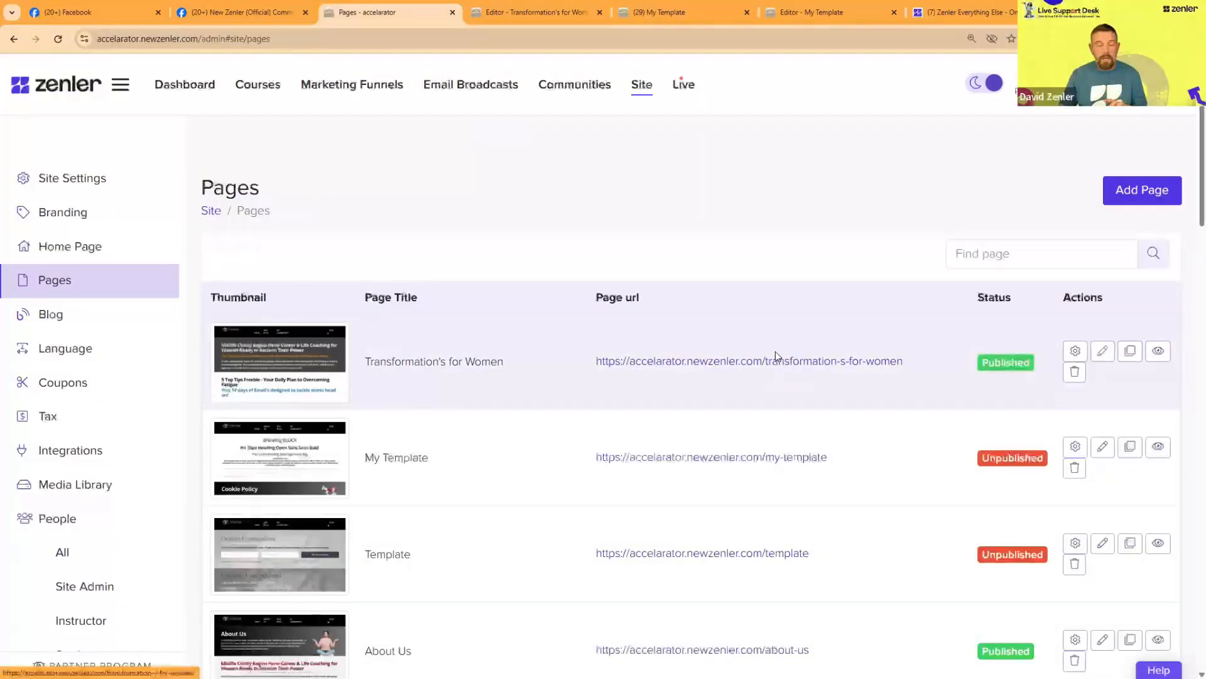
pyautogui.click(98, 248)
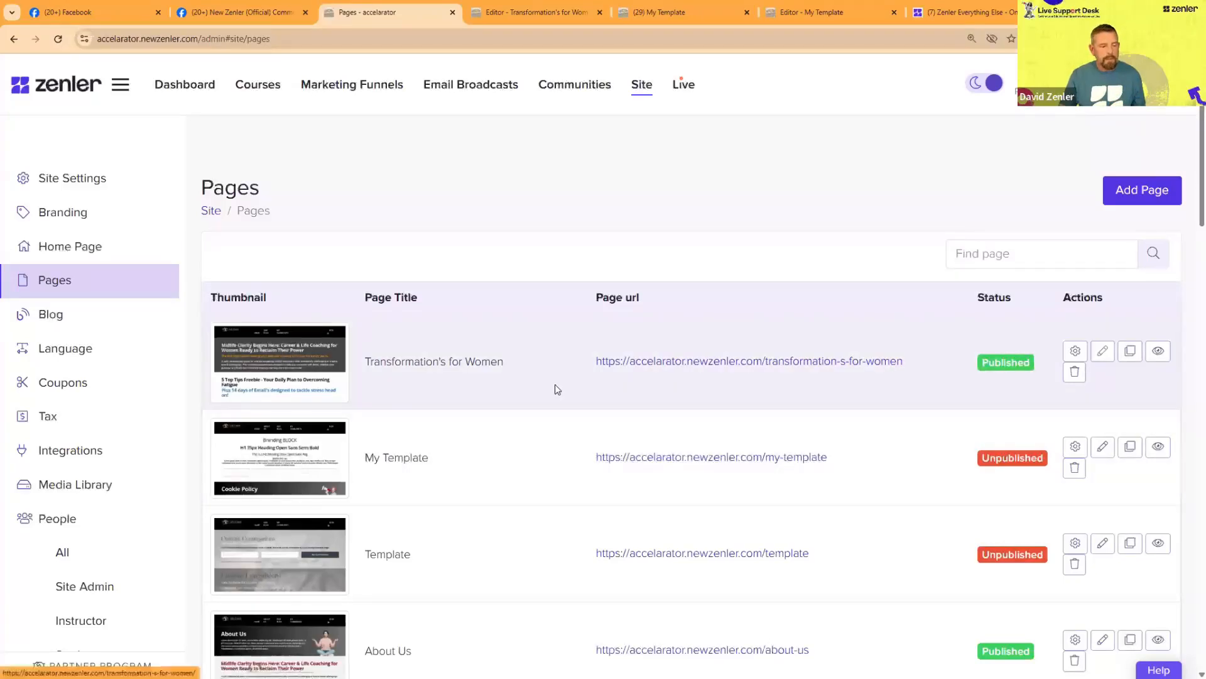
pyautogui.click(91, 248)
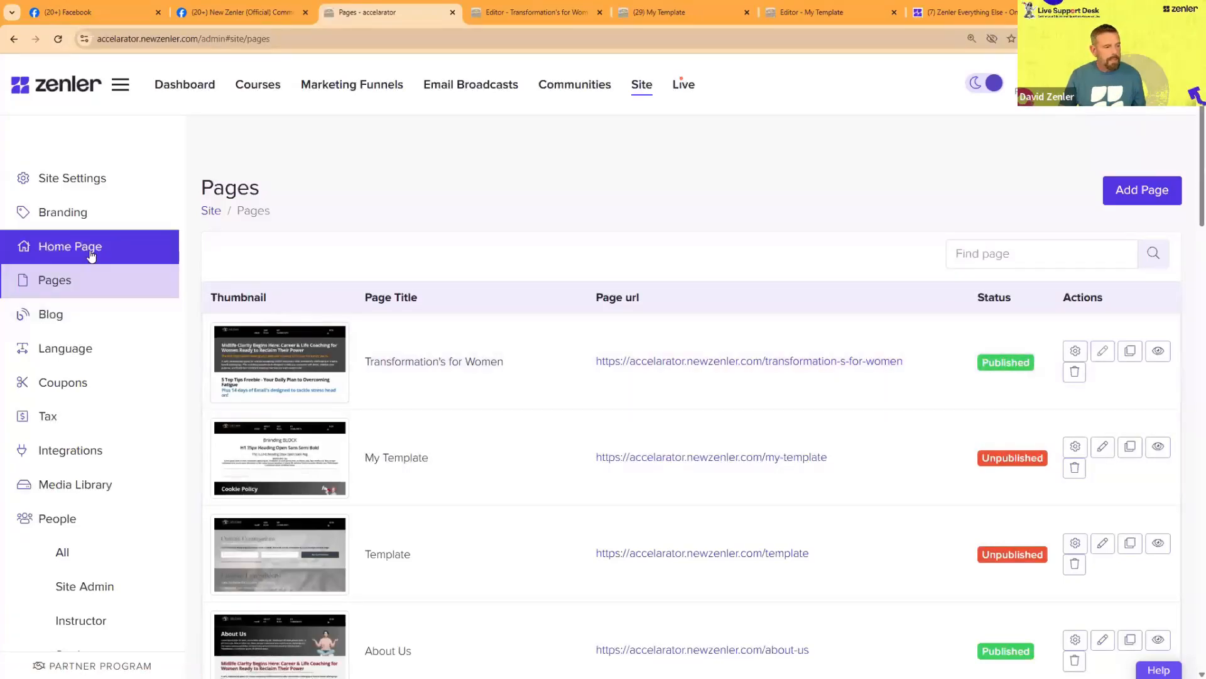
pyautogui.click(675, 297)
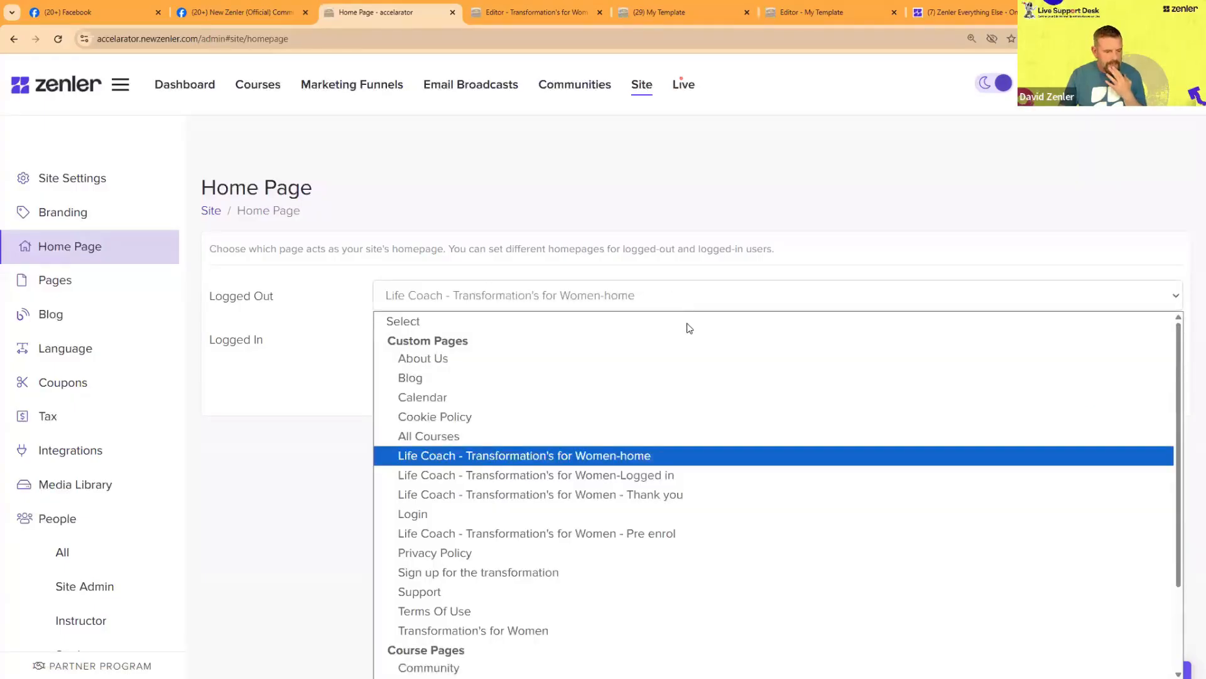
pyautogui.click(506, 631)
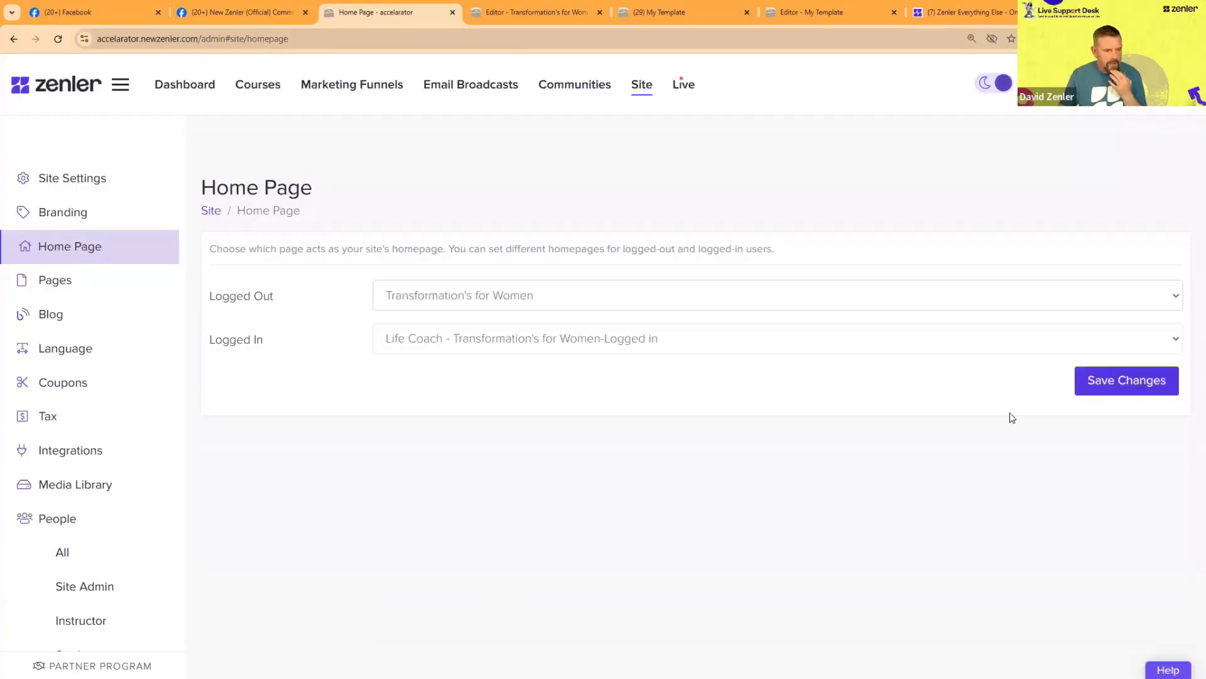
pyautogui.click(1100, 384)
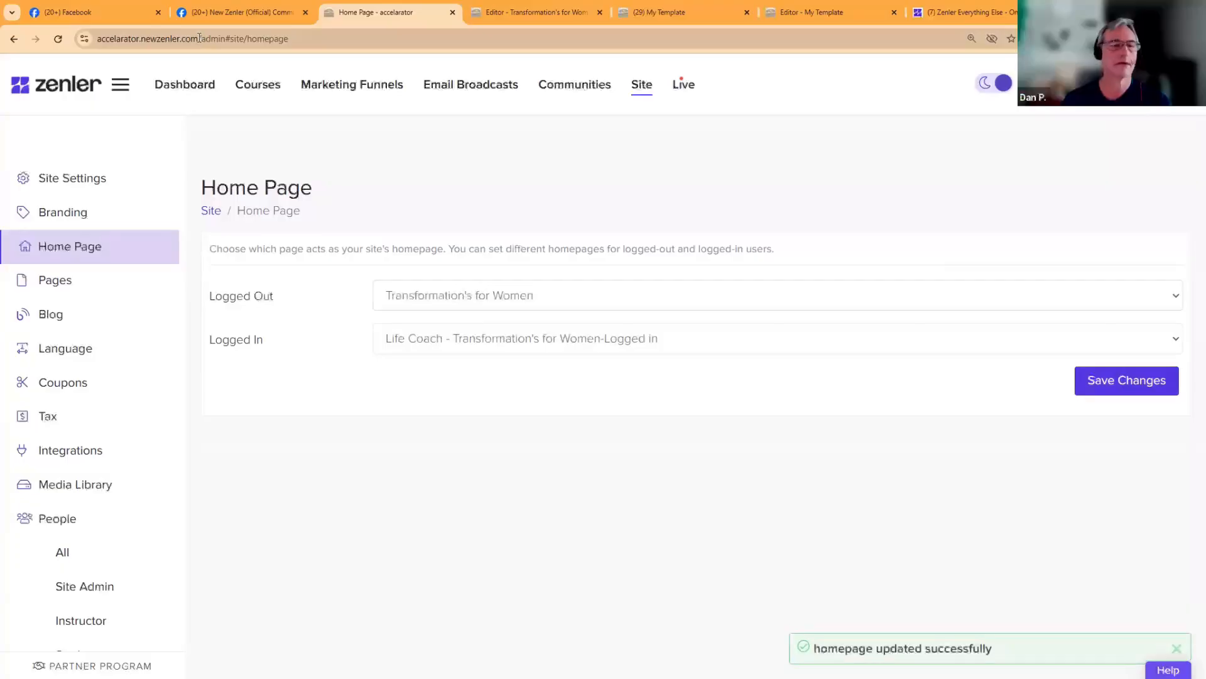
# Step: Copy the site's root address, accelarator.newzenler.com, and load it in a new Incognito window to check the logged-out home page
pyautogui.moveTo(199, 38); pyautogui.dragTo(101, 39)
pyautogui.hotkey('ctrl', 'c')
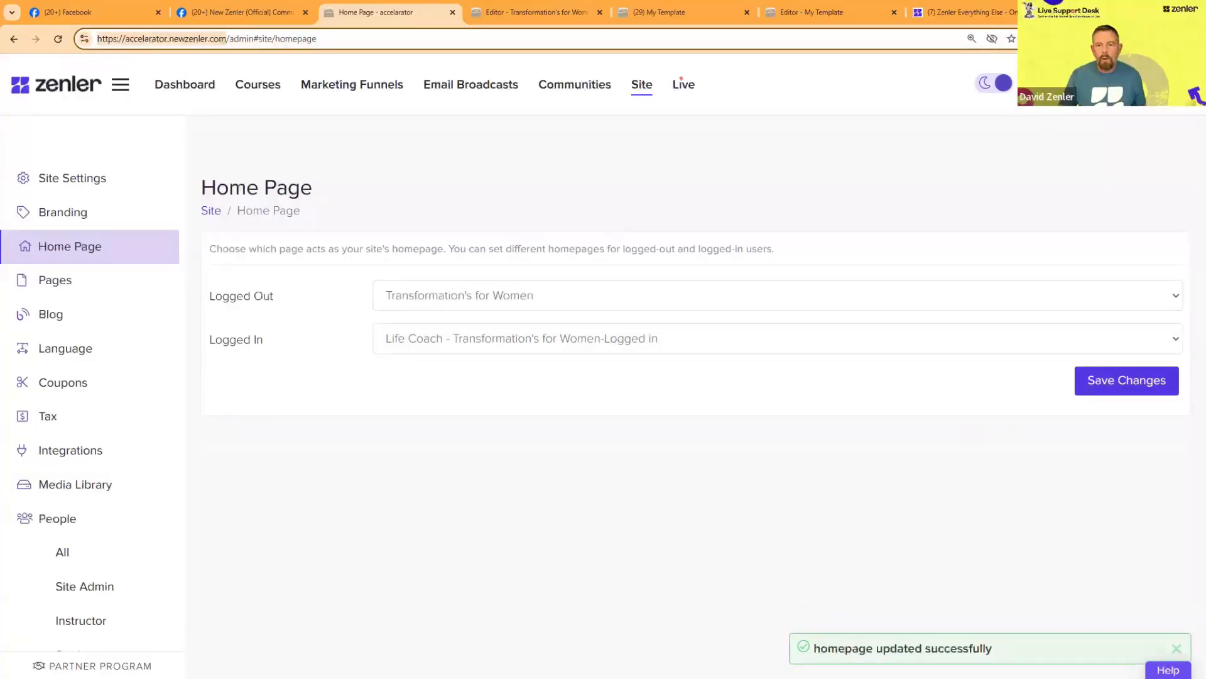
pyautogui.click(1192, 39)
pyautogui.click(1081, 100)
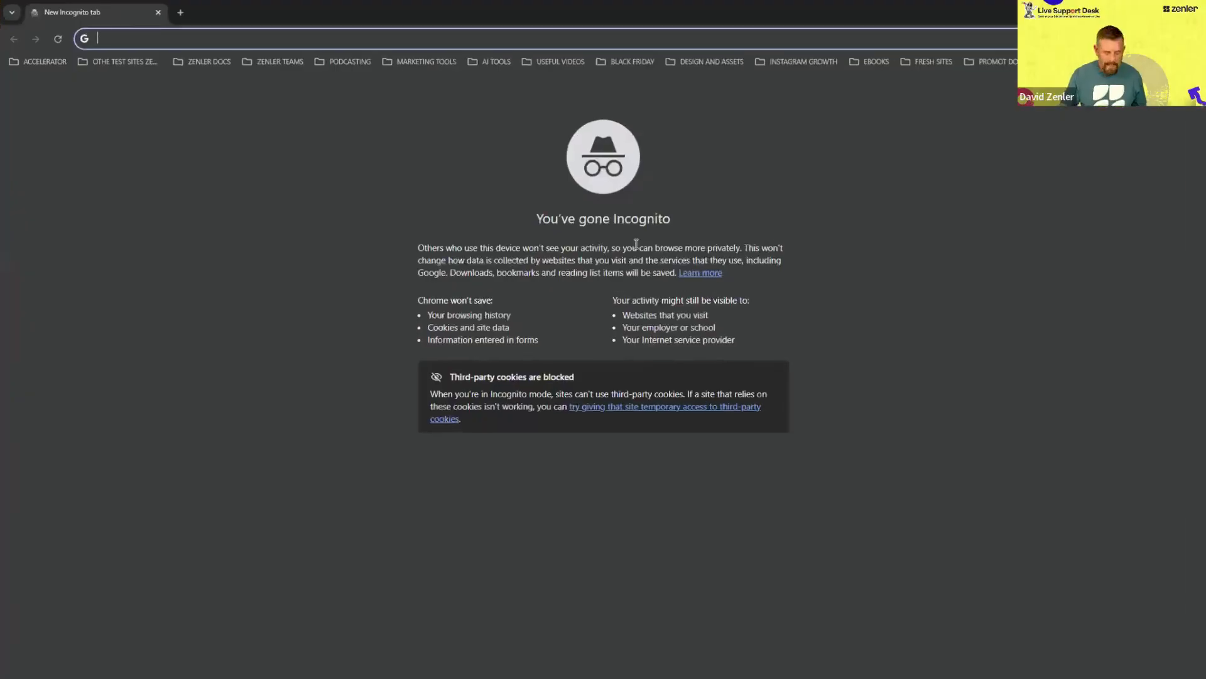
pyautogui.hotkey('ctrl', 'v')
pyautogui.press('Return')
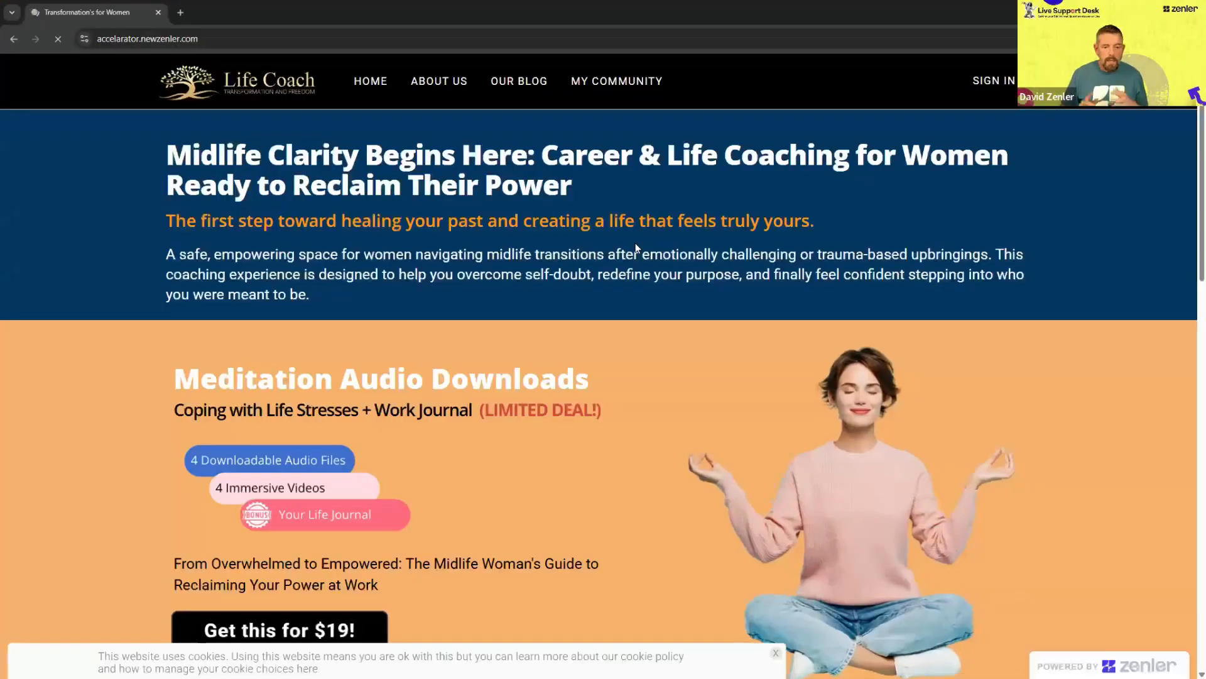
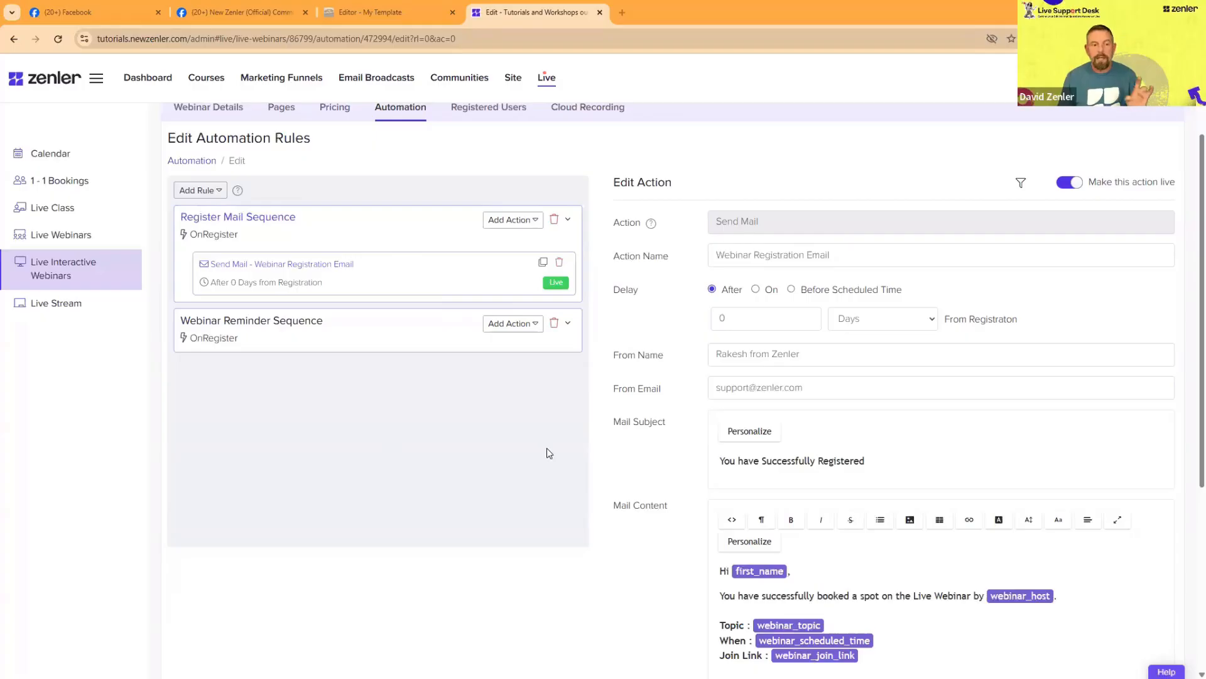
# Step: Add an Add Tag action to the Register Mail Sequence rule and enter LIVE 1 as its tag
pyautogui.click(535, 222)
pyautogui.click(512, 264)
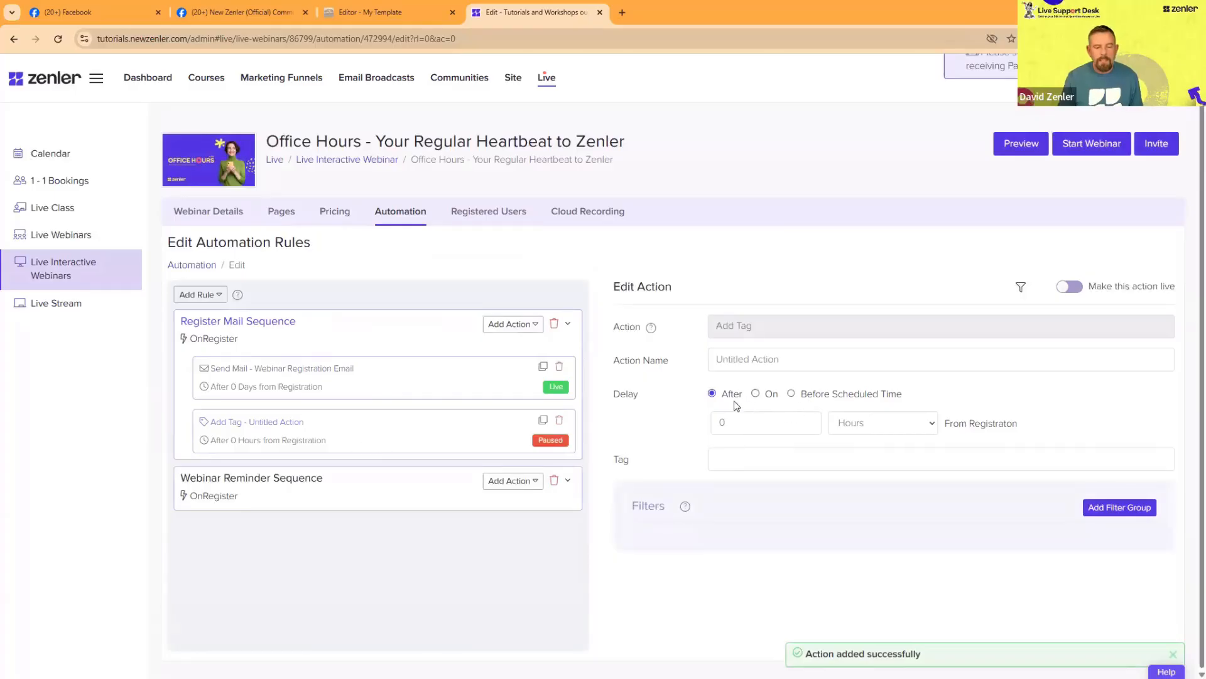
pyautogui.click(757, 359)
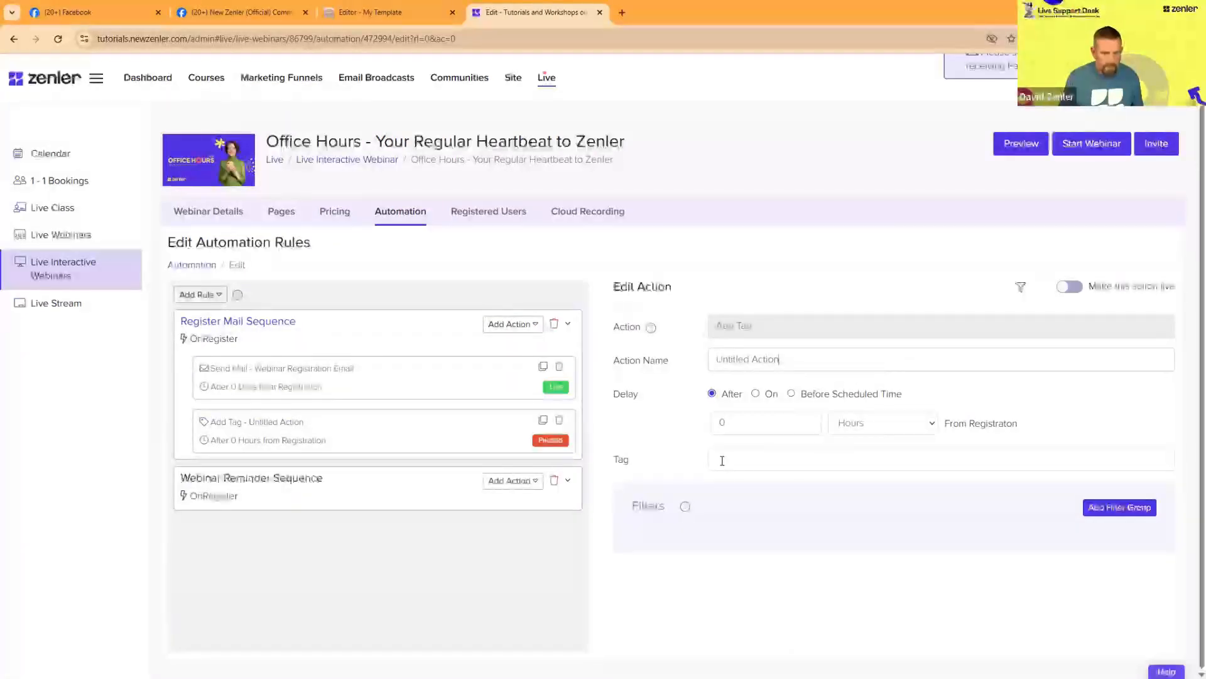
pyautogui.click(824, 450)
pyautogui.write('LIVE')
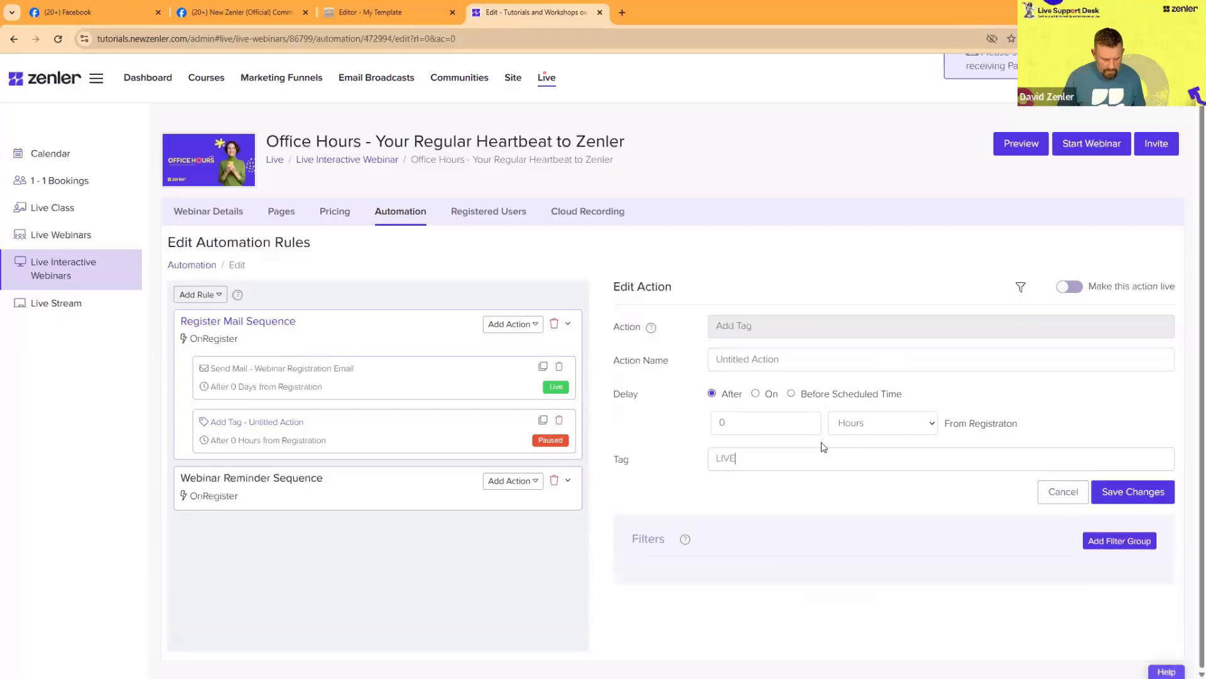
pyautogui.write(' 1')
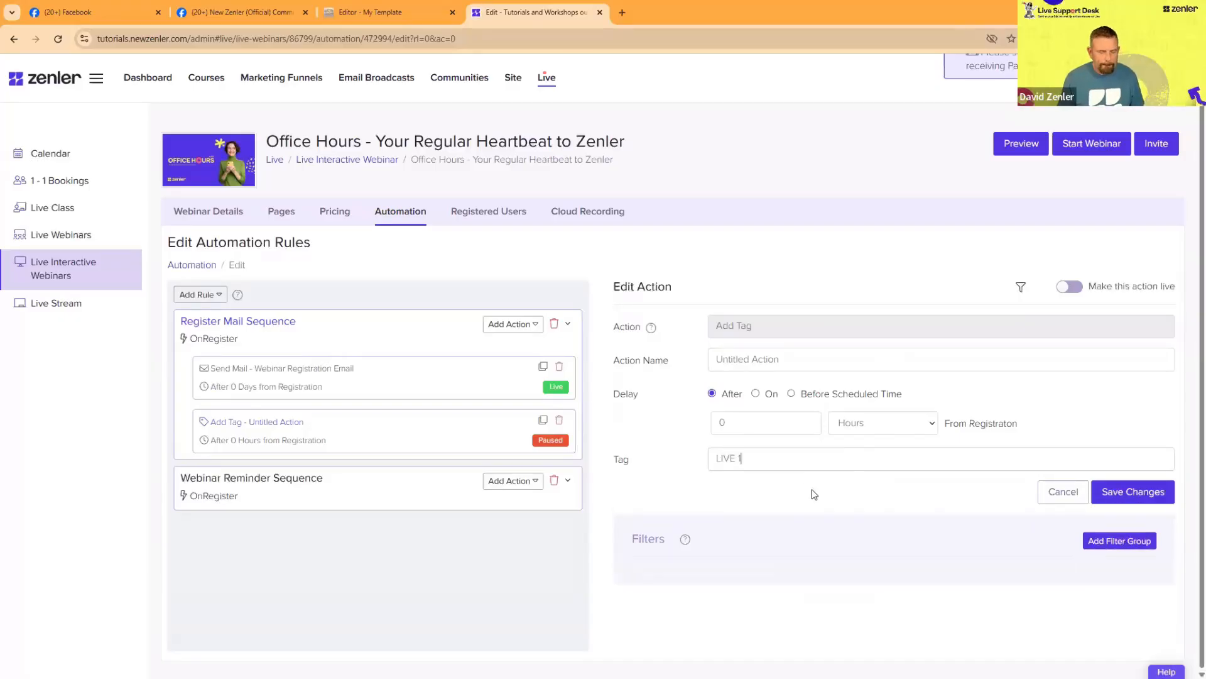
pyautogui.press('Return')
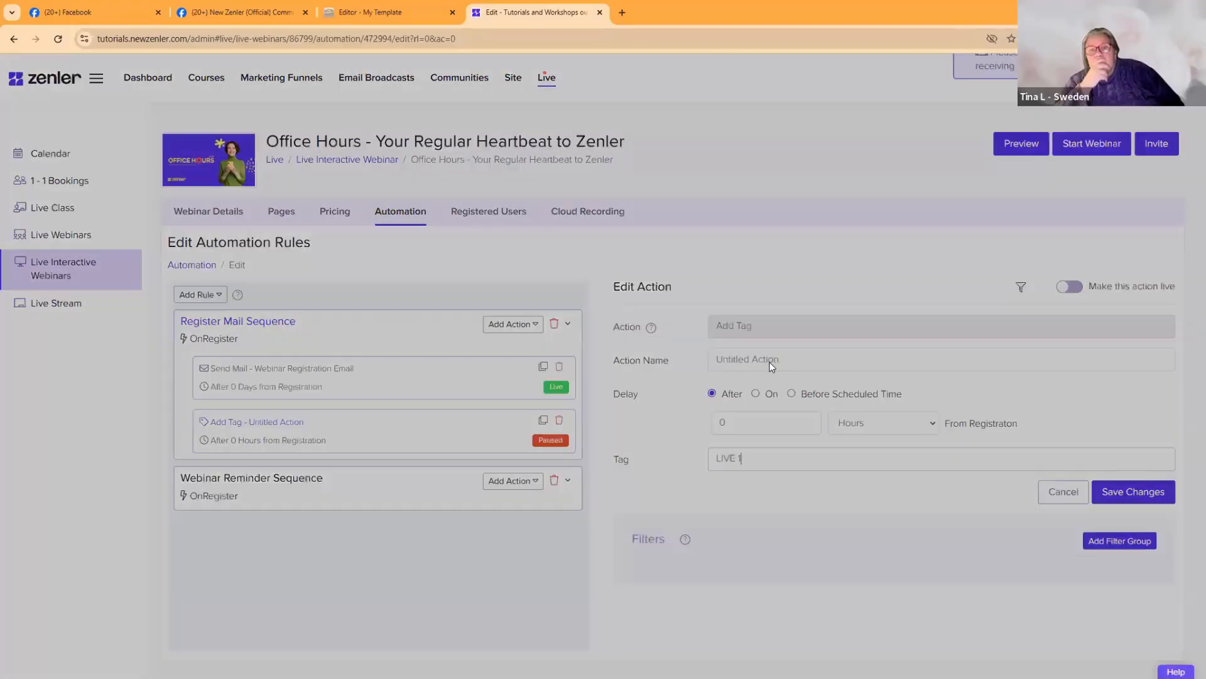
pyautogui.click(872, 88)
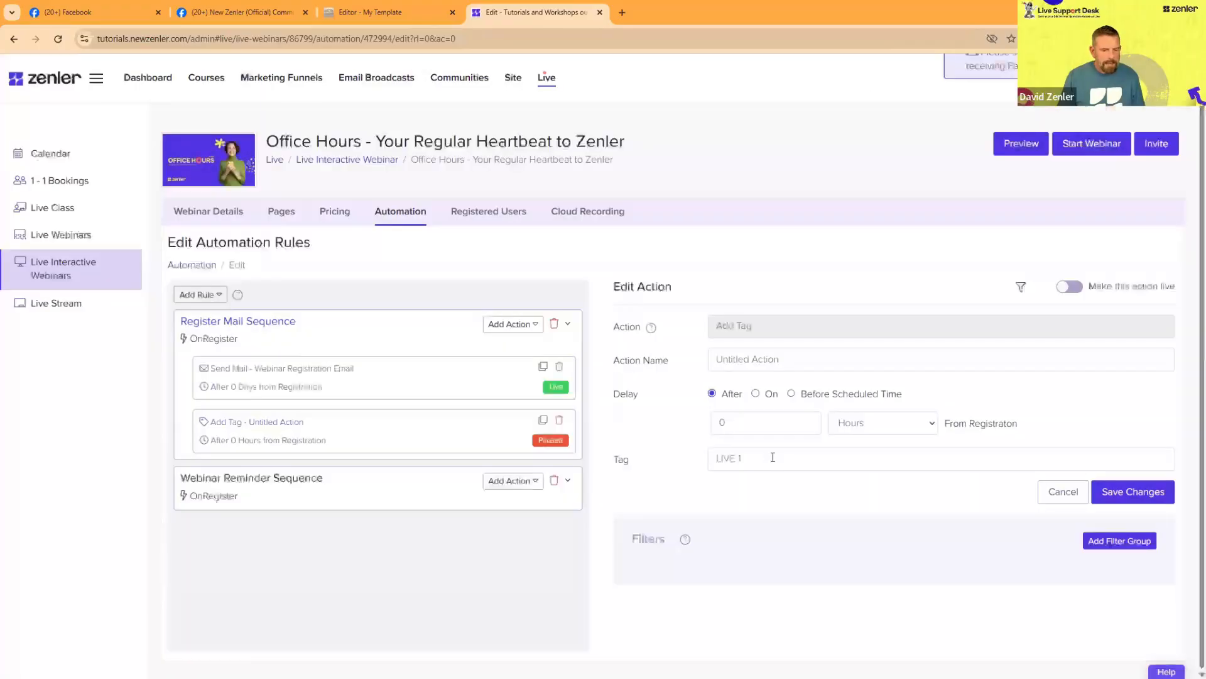
# Step: Try the tag action's other delay types, entering a delay of 15 minutes before the scheduled time
pyautogui.click(757, 395)
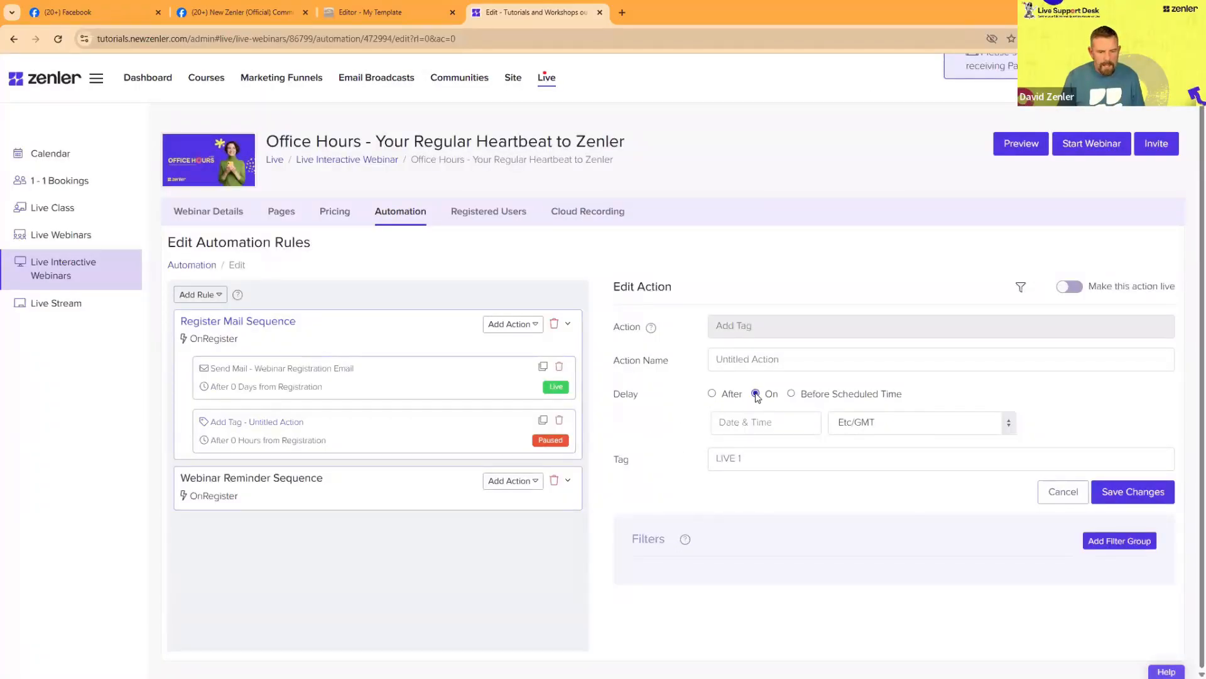
pyautogui.click(792, 395)
pyautogui.click(757, 395)
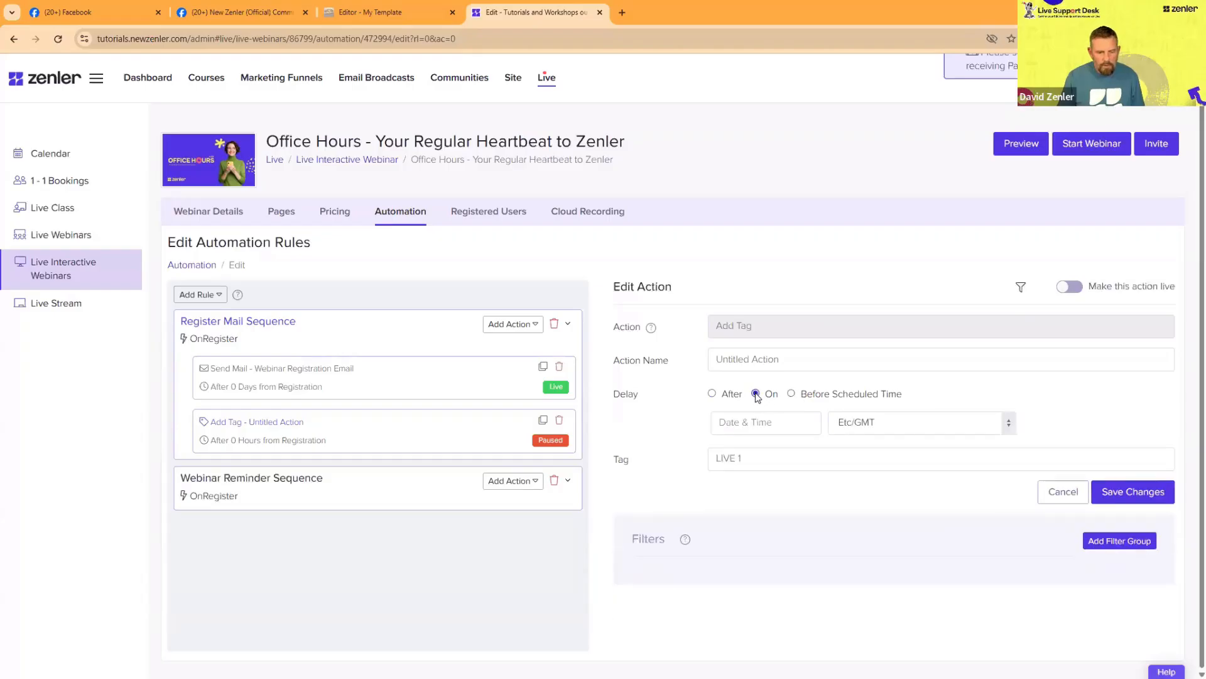
pyautogui.click(792, 395)
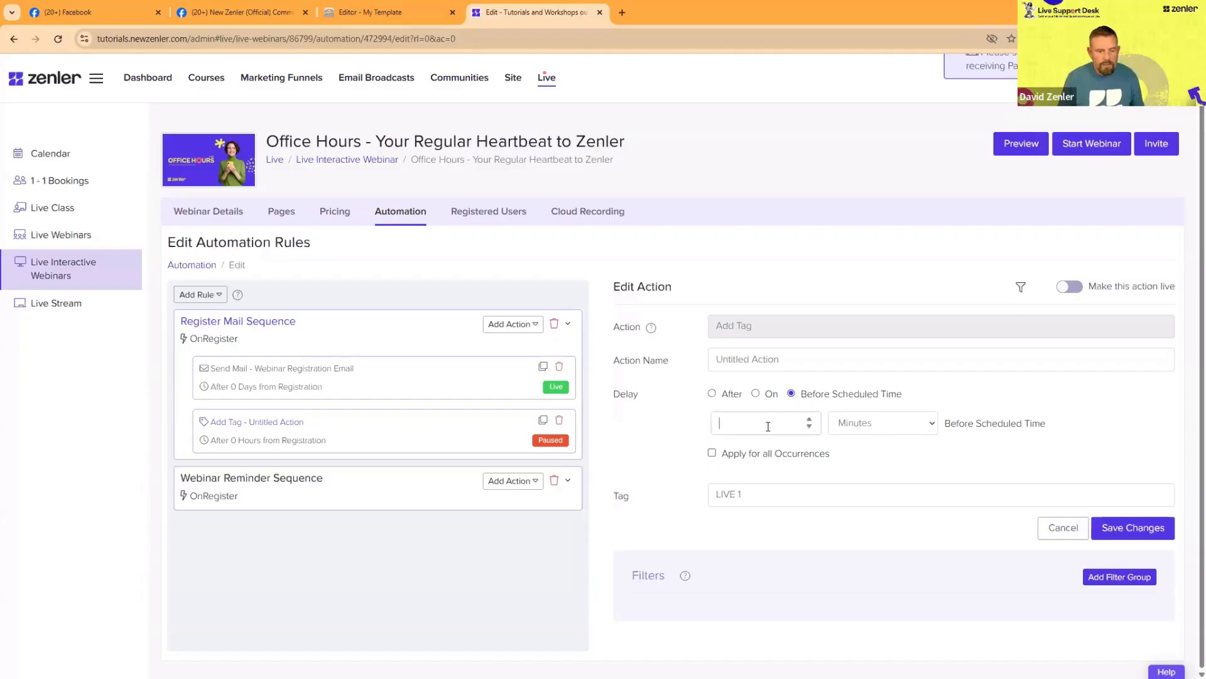
pyautogui.write('15')
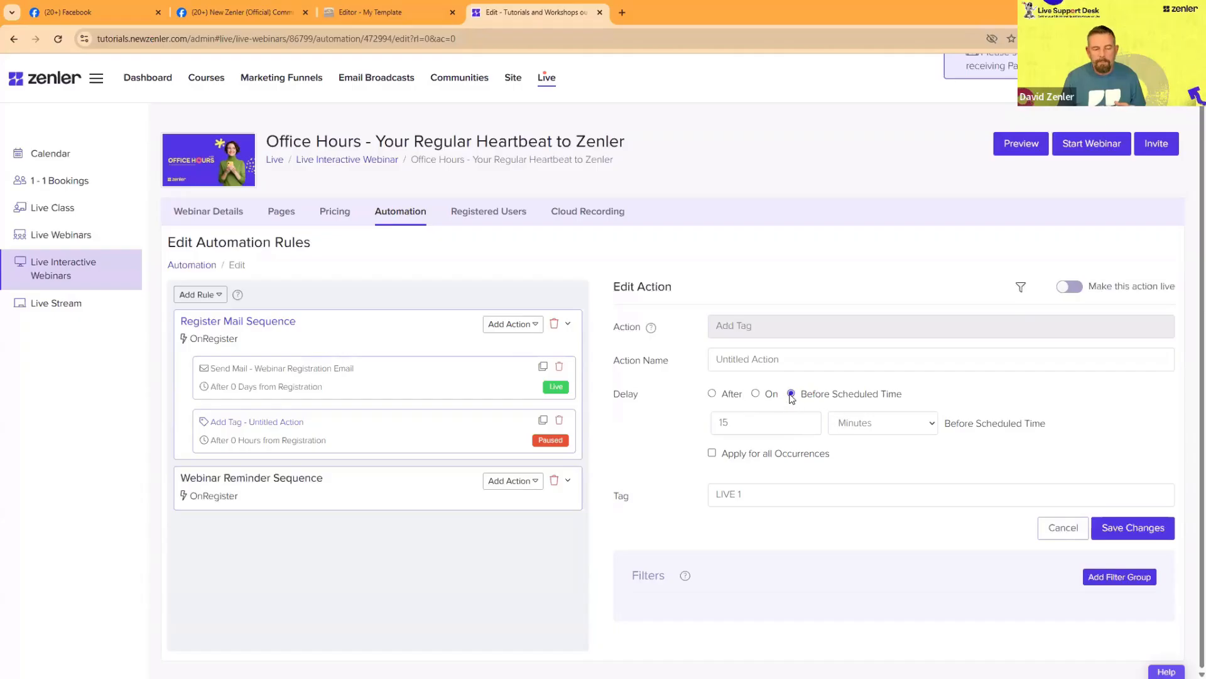
# Step: Set the LIVE 1 tag action's delay to the fixed date 2025-10-17 5:15 PM in the Europe/London time zone
pyautogui.click(756, 394)
pyautogui.click(784, 427)
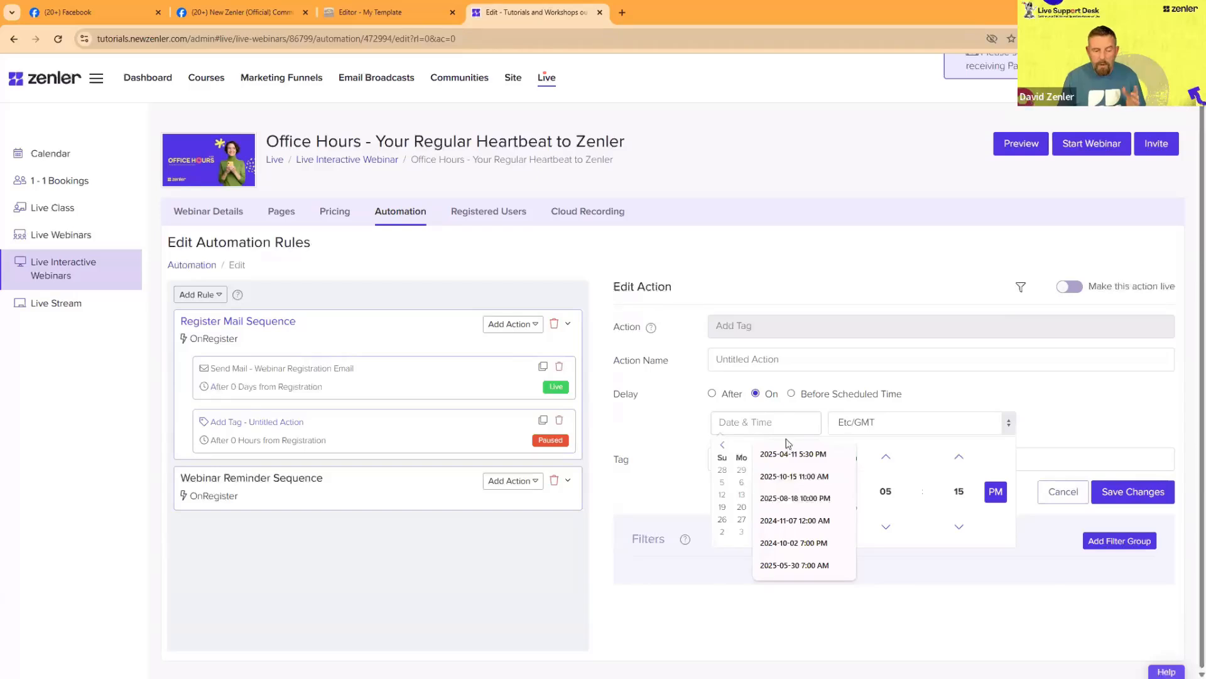
pyautogui.click(790, 460)
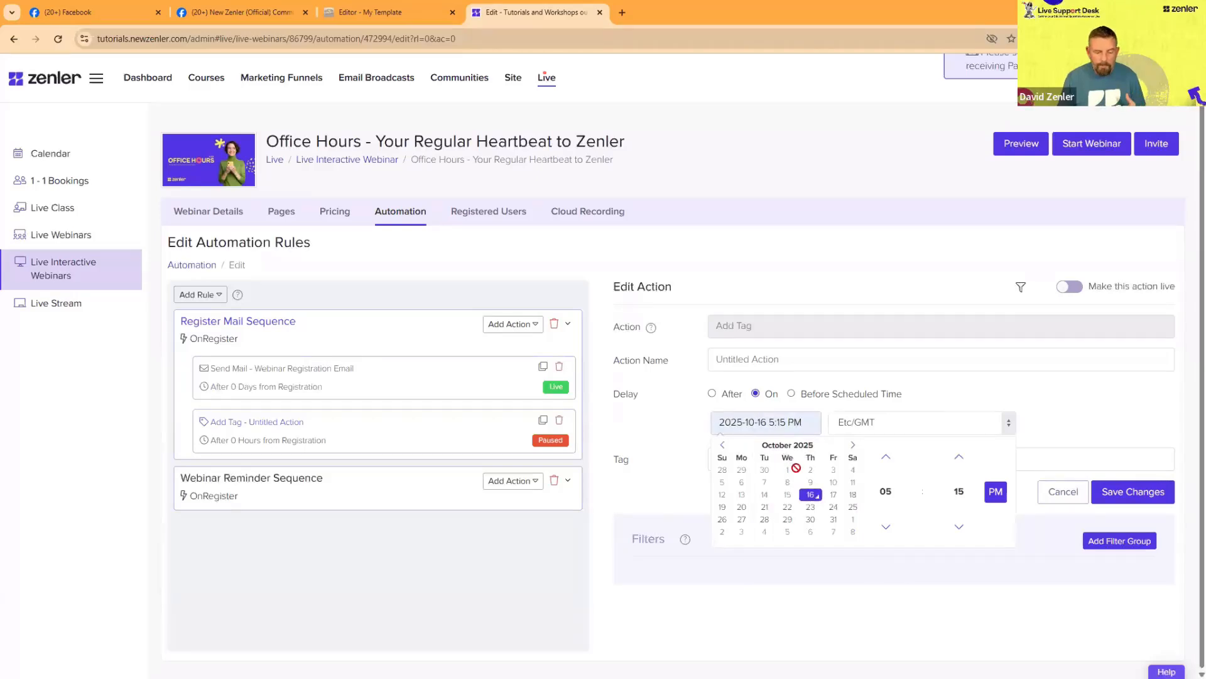
pyautogui.click(833, 496)
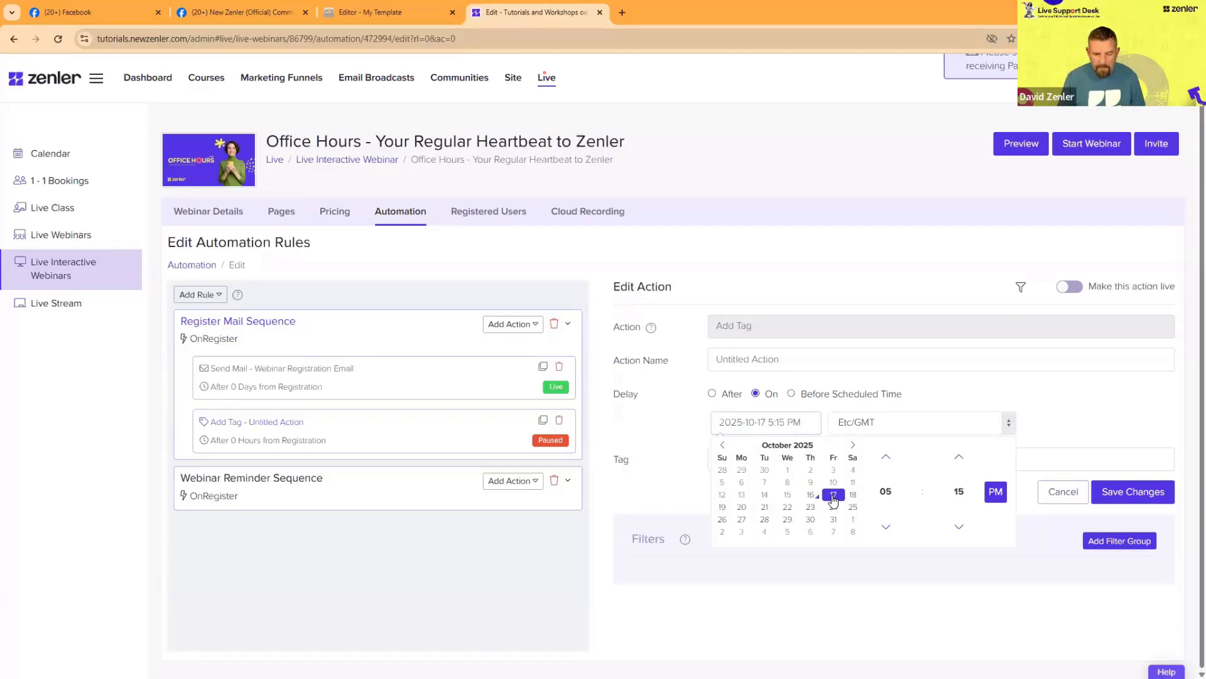
pyautogui.click(892, 427)
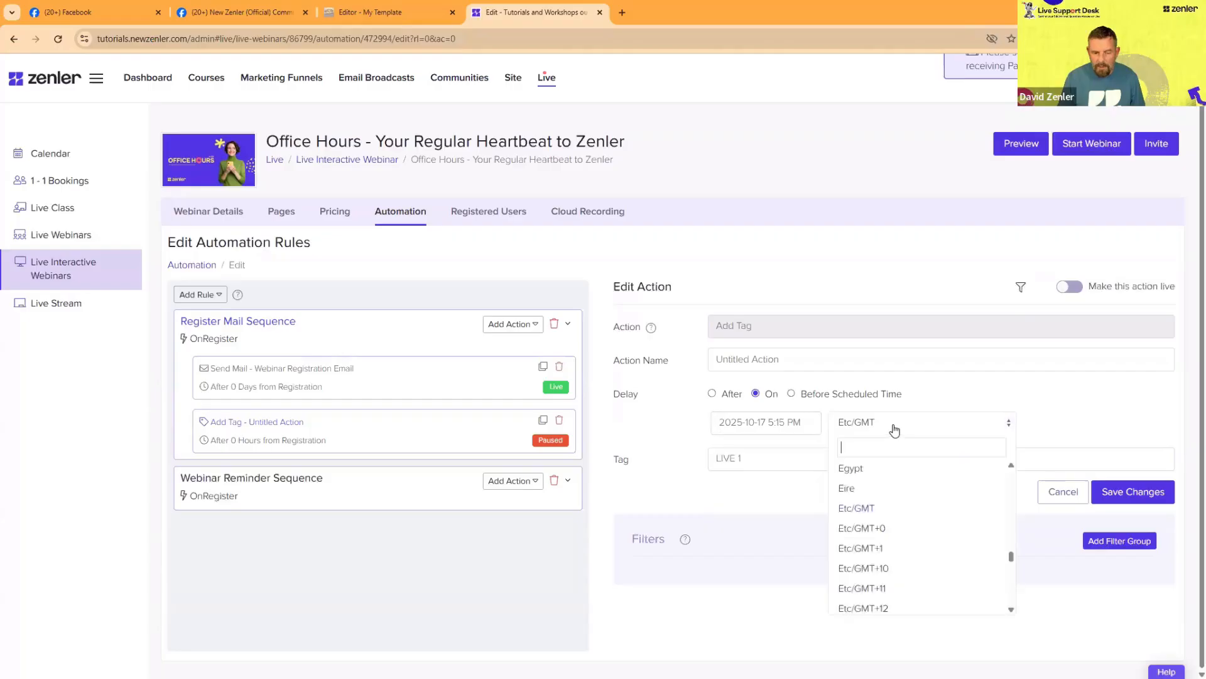
pyautogui.write('lo')
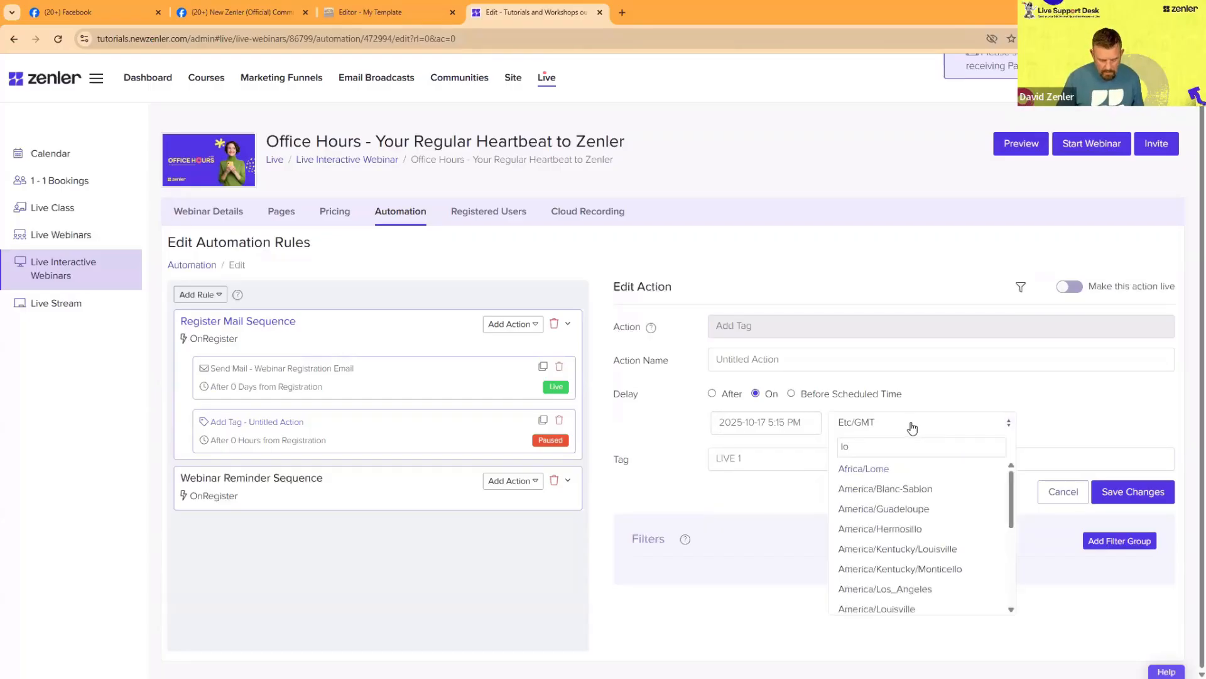
pyautogui.write('ndon')
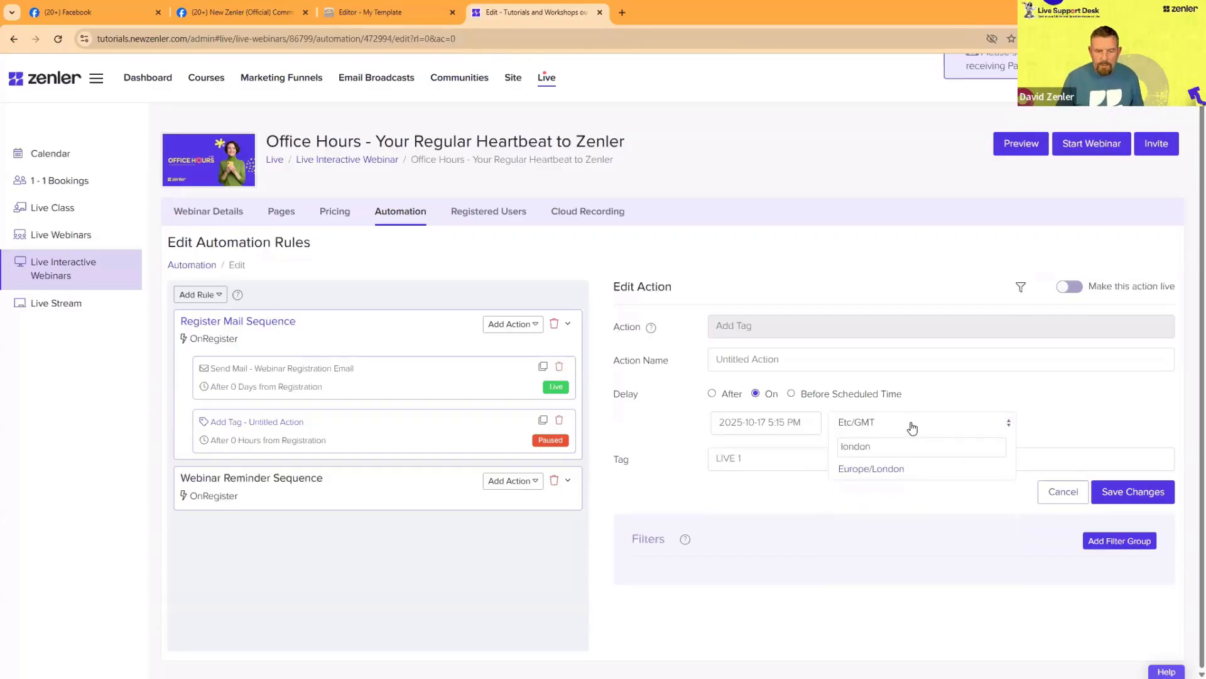
pyautogui.click(896, 468)
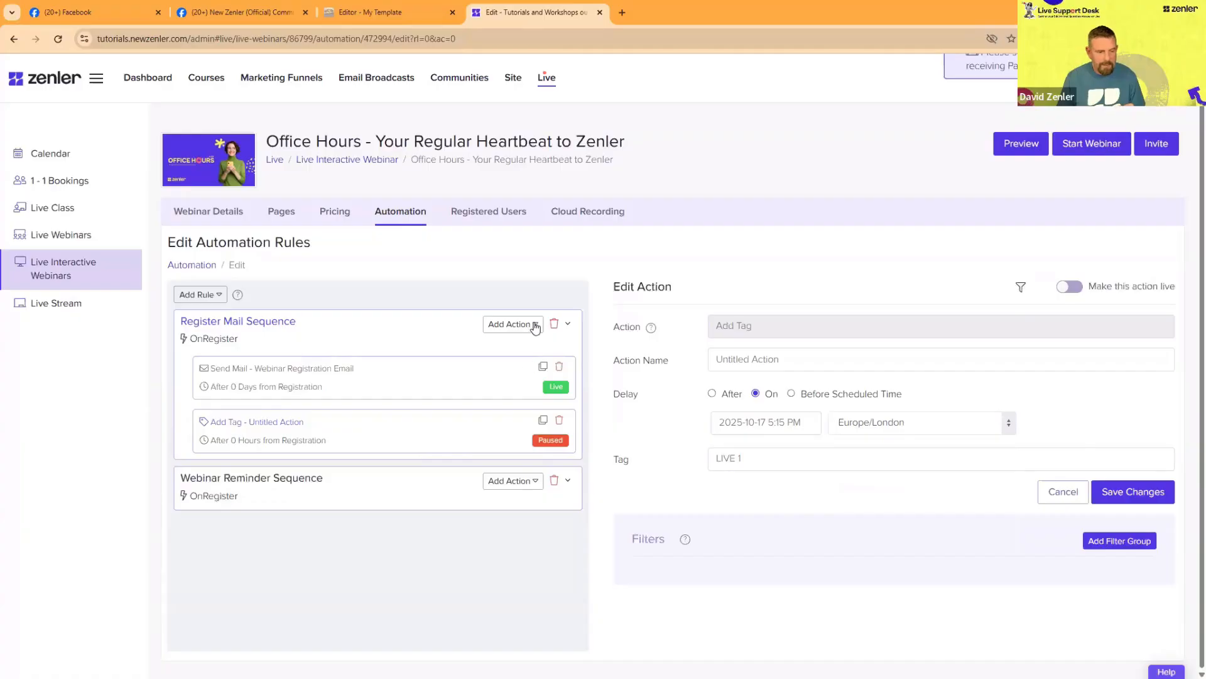
# Step: Add another Add Tag action to Register Mail Sequence, save the LIVE 1 settings and make the action live
pyautogui.click(514, 366)
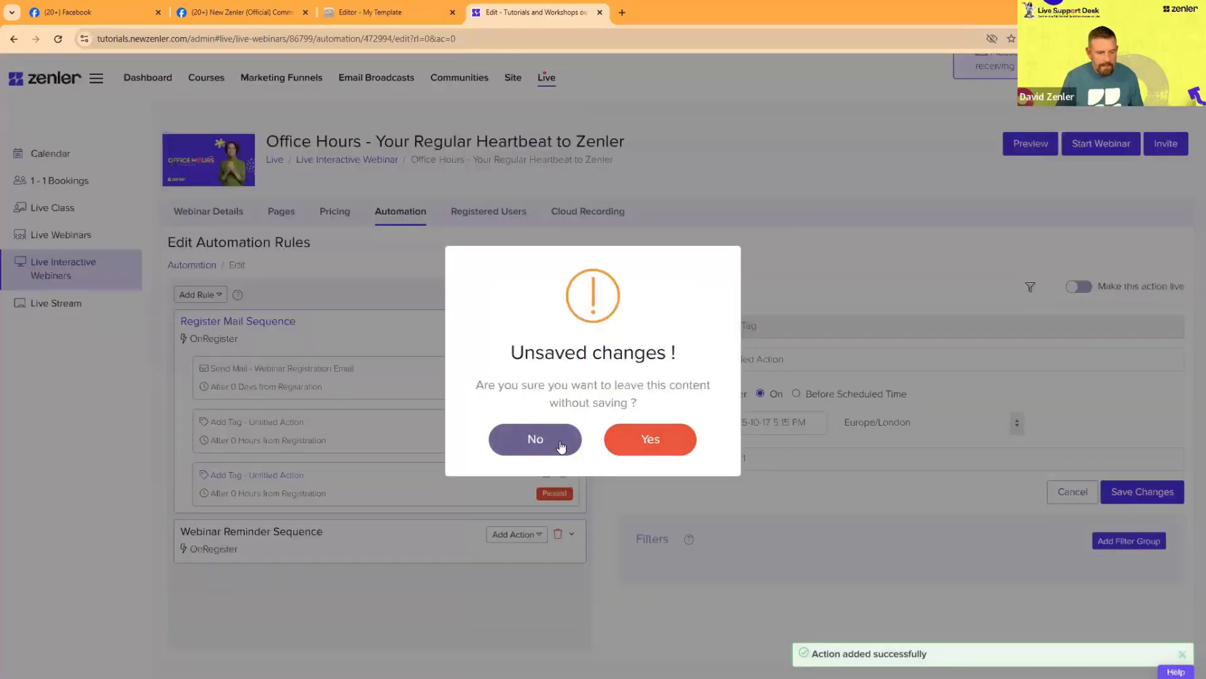
pyautogui.click(561, 447)
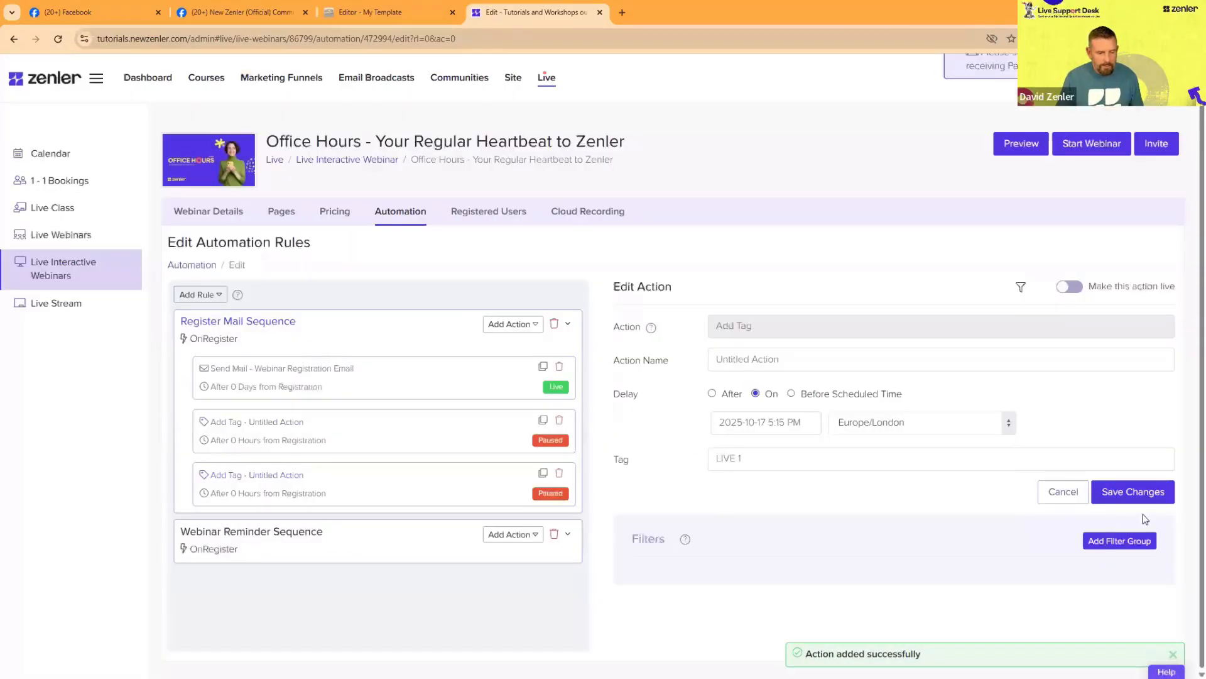
pyautogui.click(1136, 495)
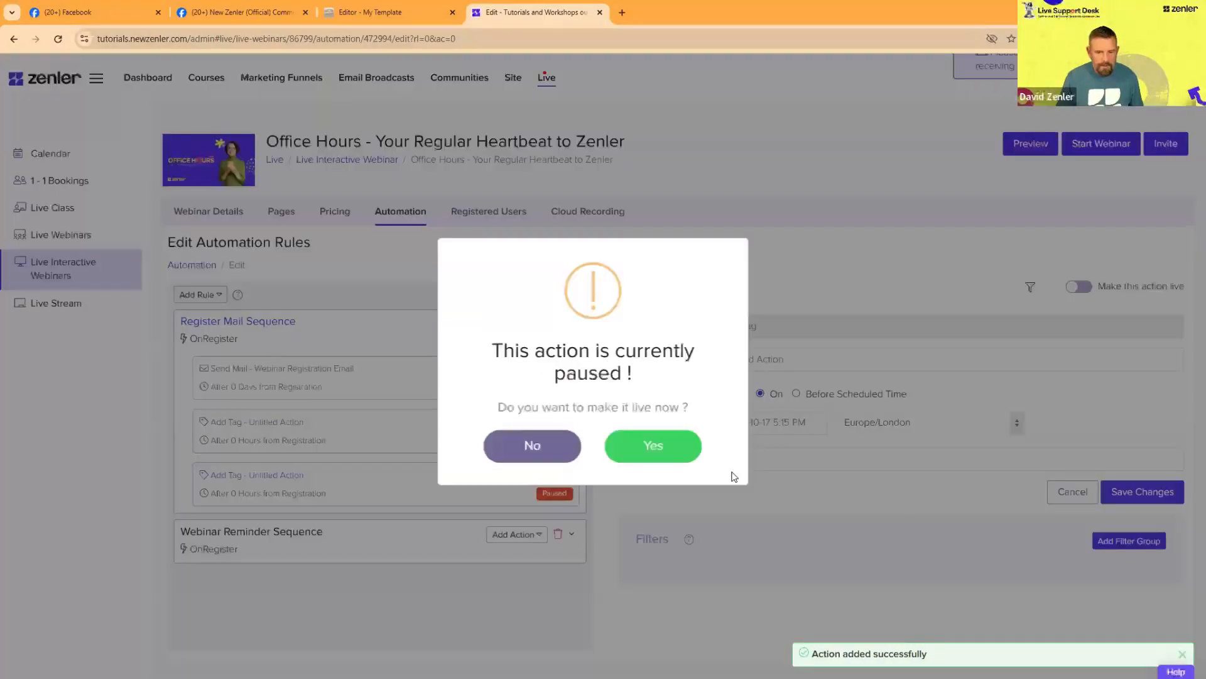
pyautogui.click(675, 435)
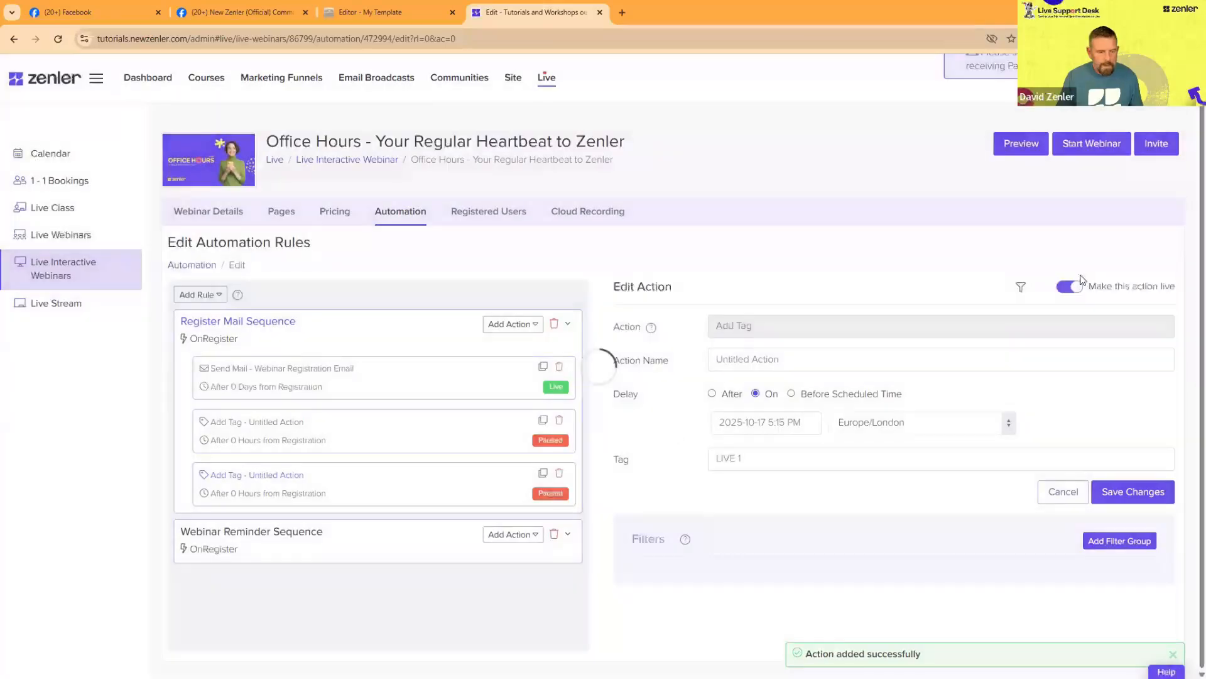
# Step: Add one more Add Tag action to Register Mail Sequence and change its tag to LIVE 2
pyautogui.click(531, 323)
pyautogui.click(506, 366)
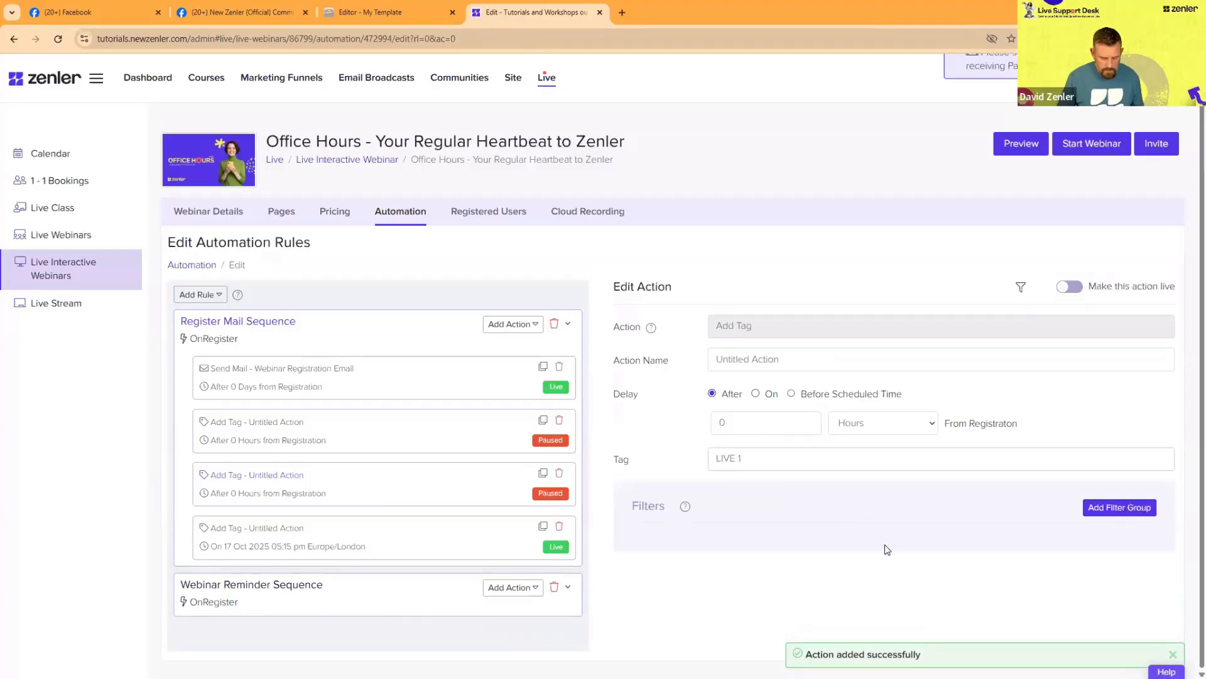
pyautogui.press('BackSpace')
pyautogui.write('2')
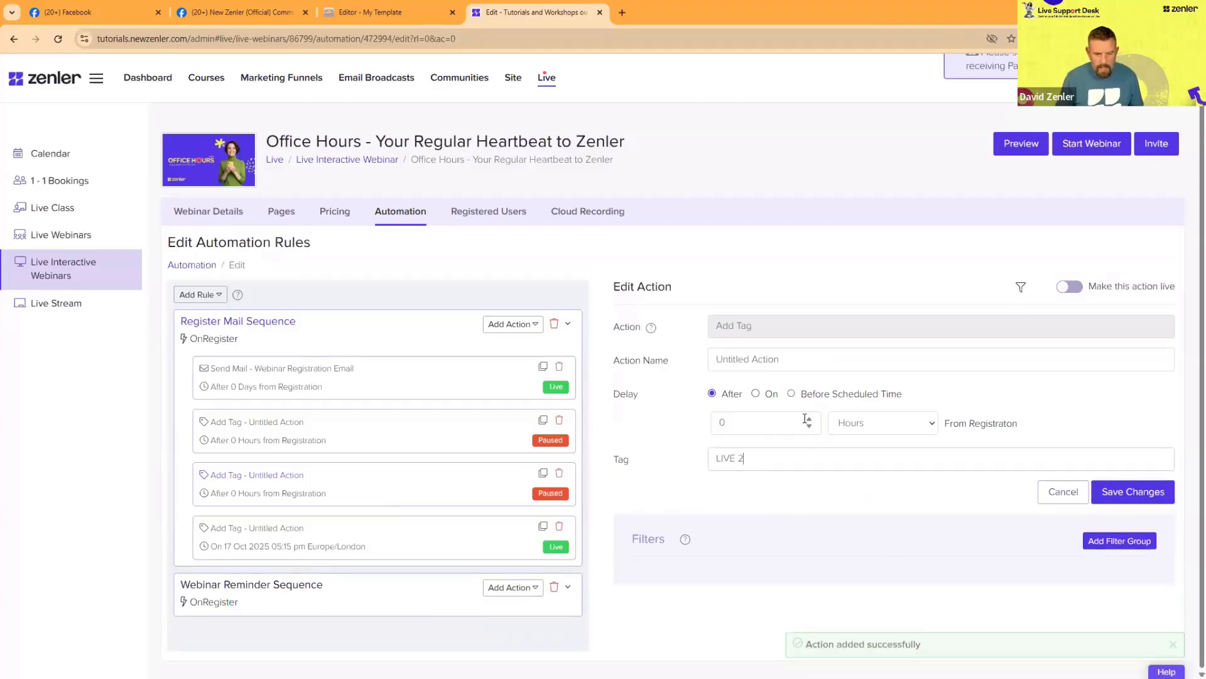
# Step: Schedule the LIVE 2 tag on 2025-11-03 5:15 PM Europe/London, save it and make the action live
pyautogui.click(756, 394)
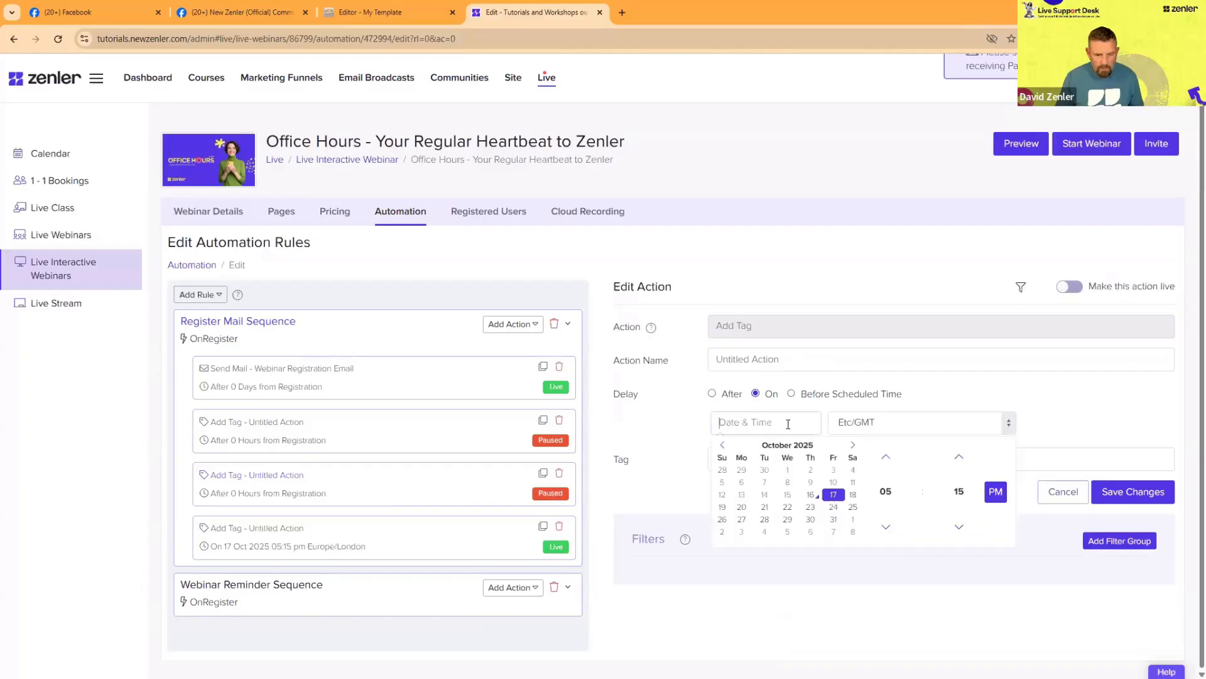
pyautogui.click(790, 424)
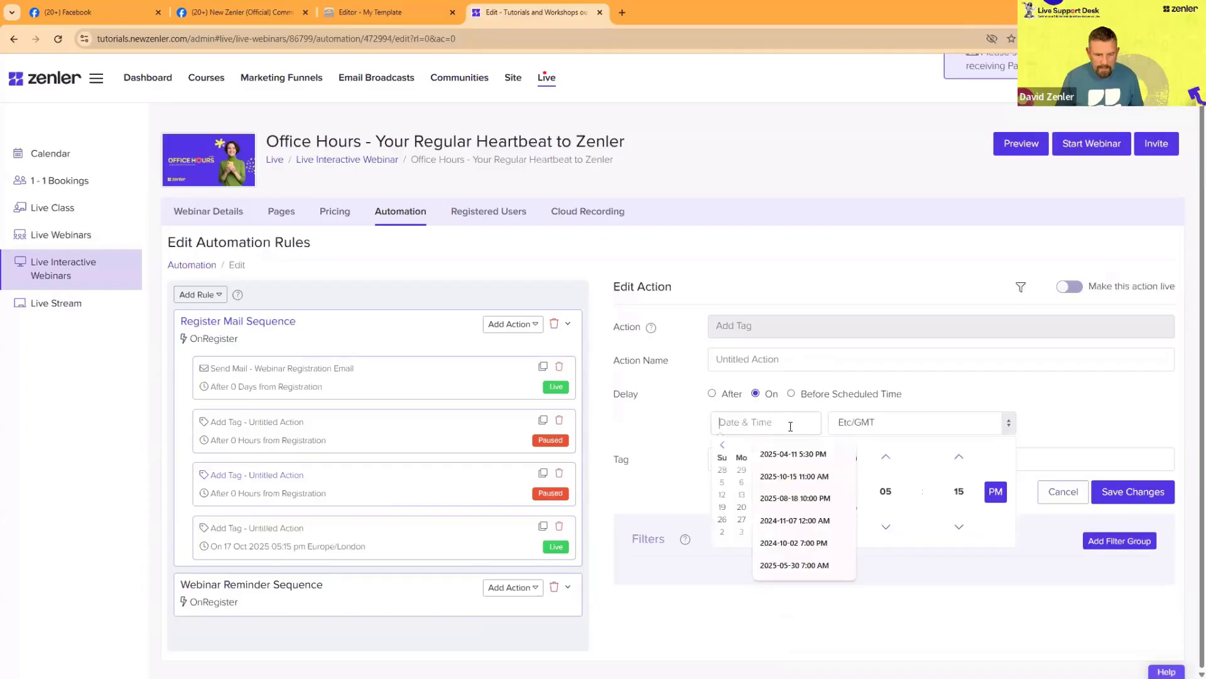
pyautogui.click(742, 532)
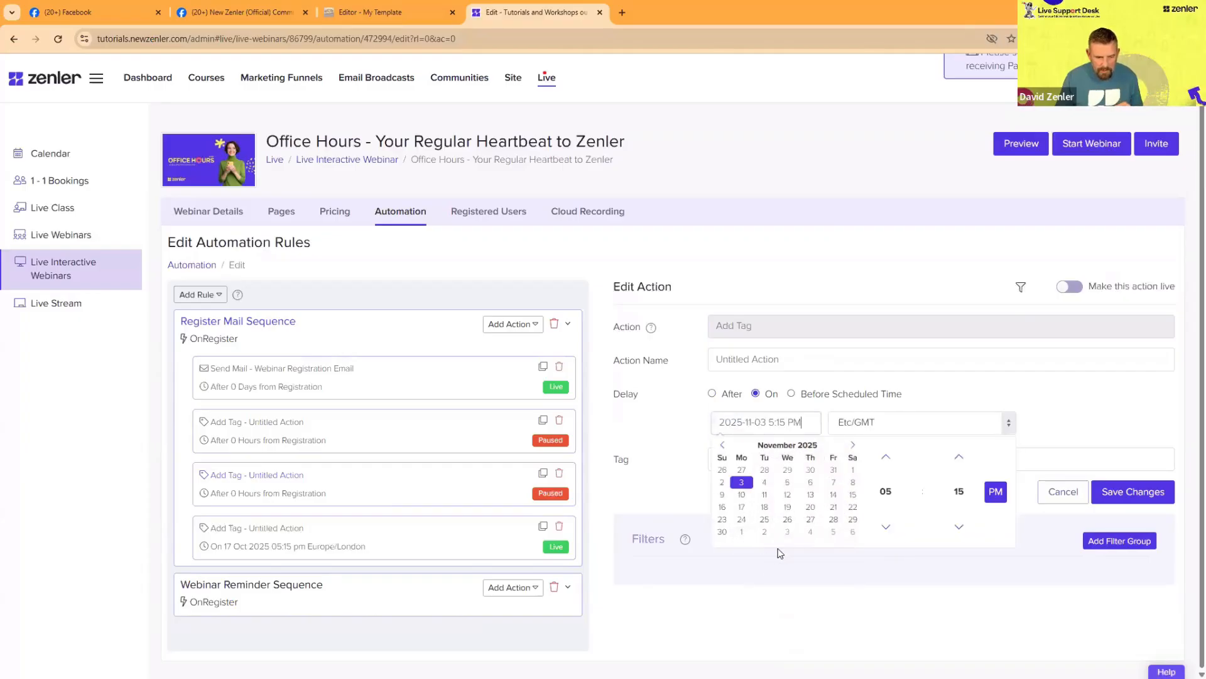
pyautogui.click(887, 435)
pyautogui.click(906, 435)
pyautogui.write('lon')
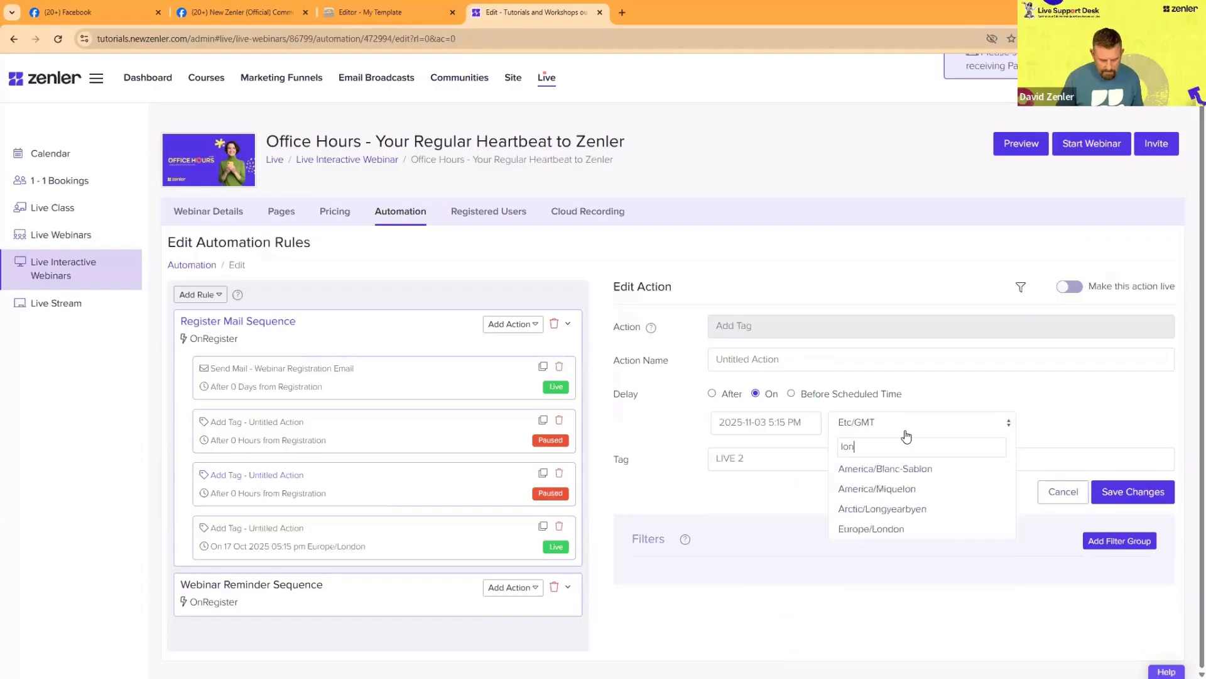
pyautogui.click(871, 528)
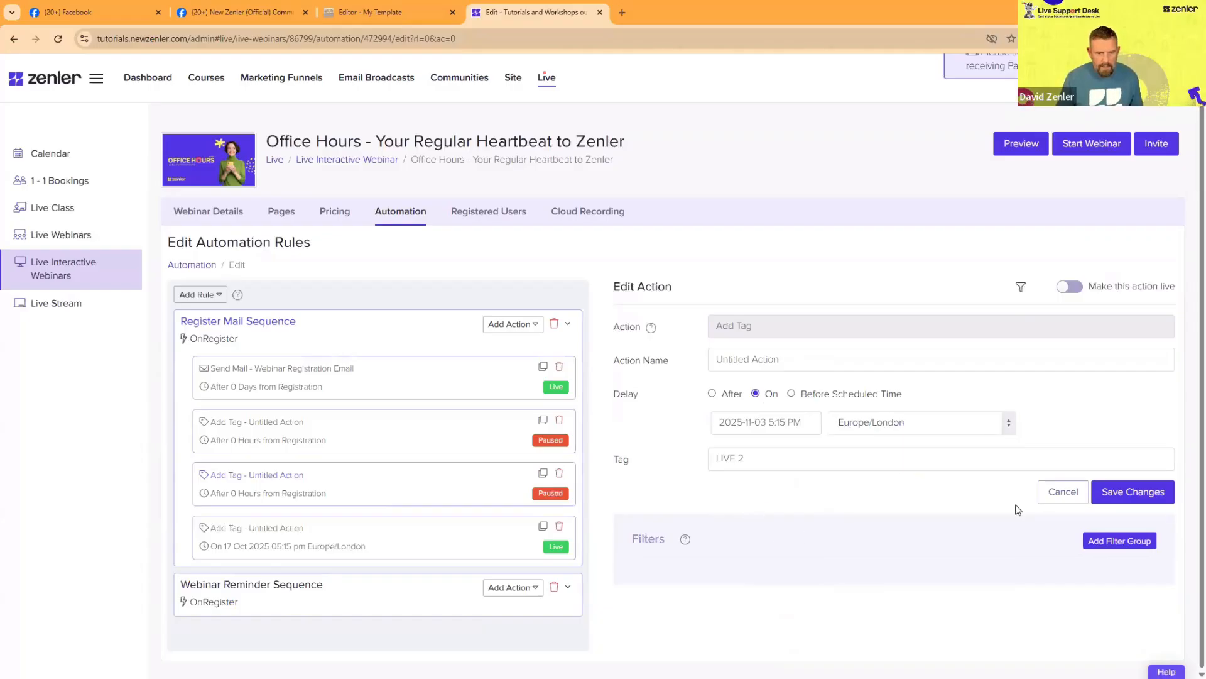
pyautogui.click(1134, 500)
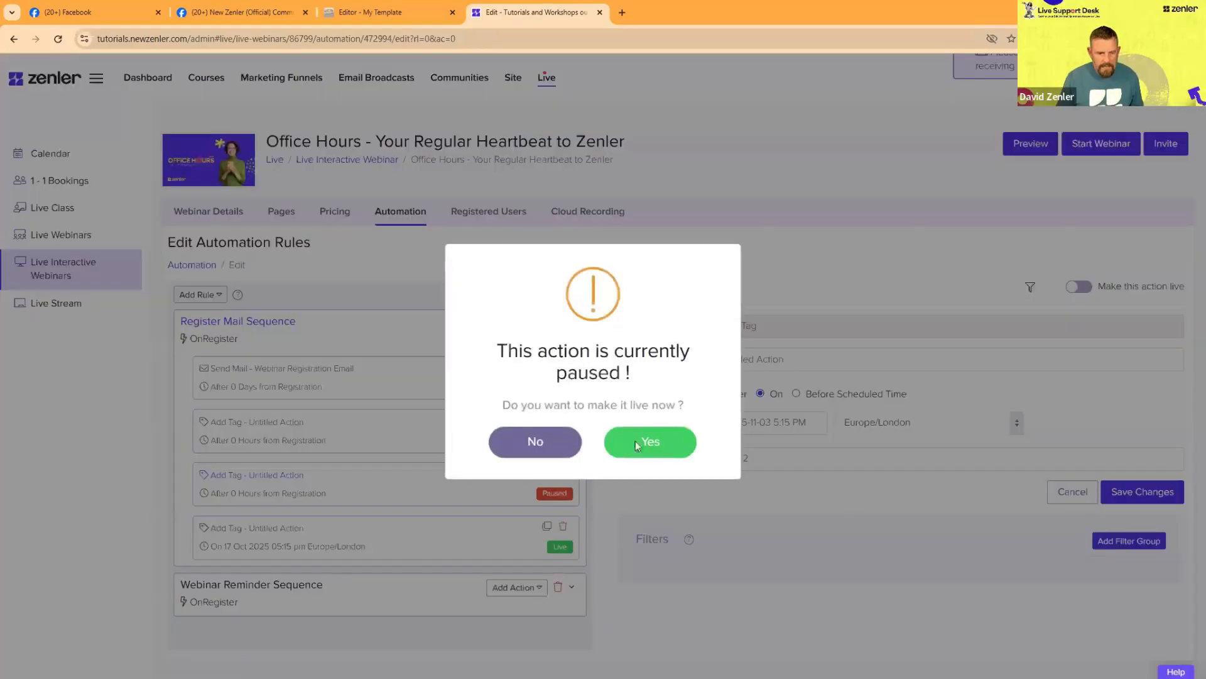
pyautogui.click(638, 440)
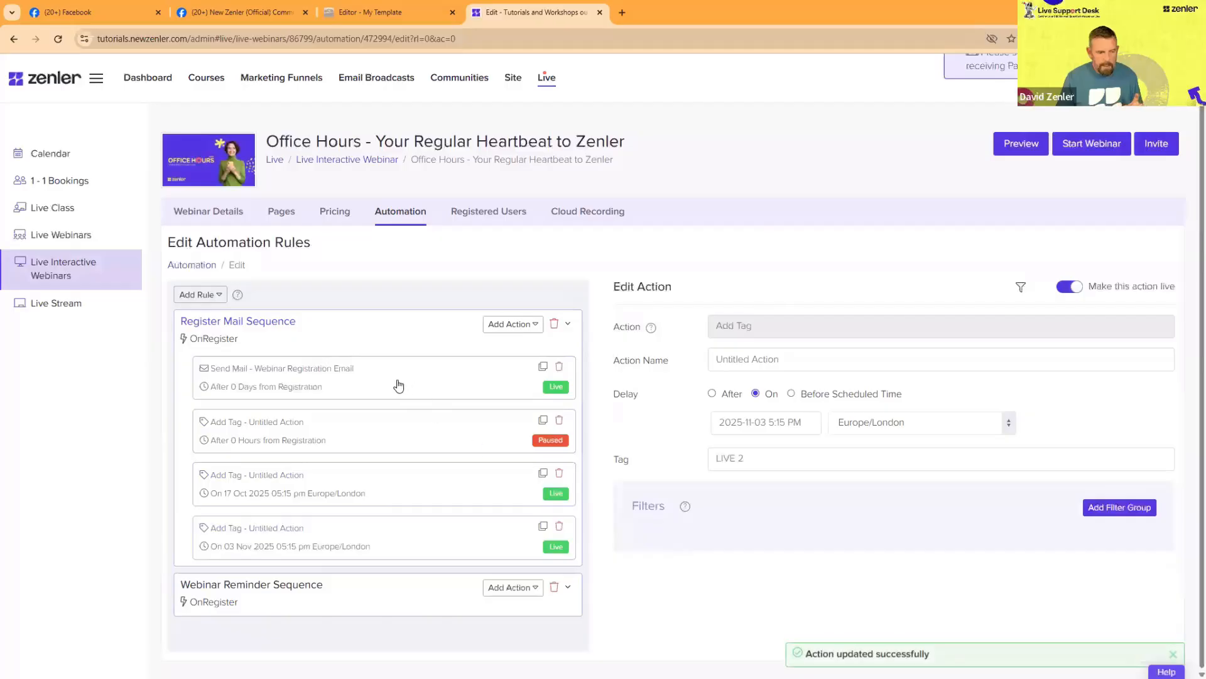
# Step: Review the settings of the LIVE 1 and LIVE 2 tag actions
pyautogui.click(406, 485)
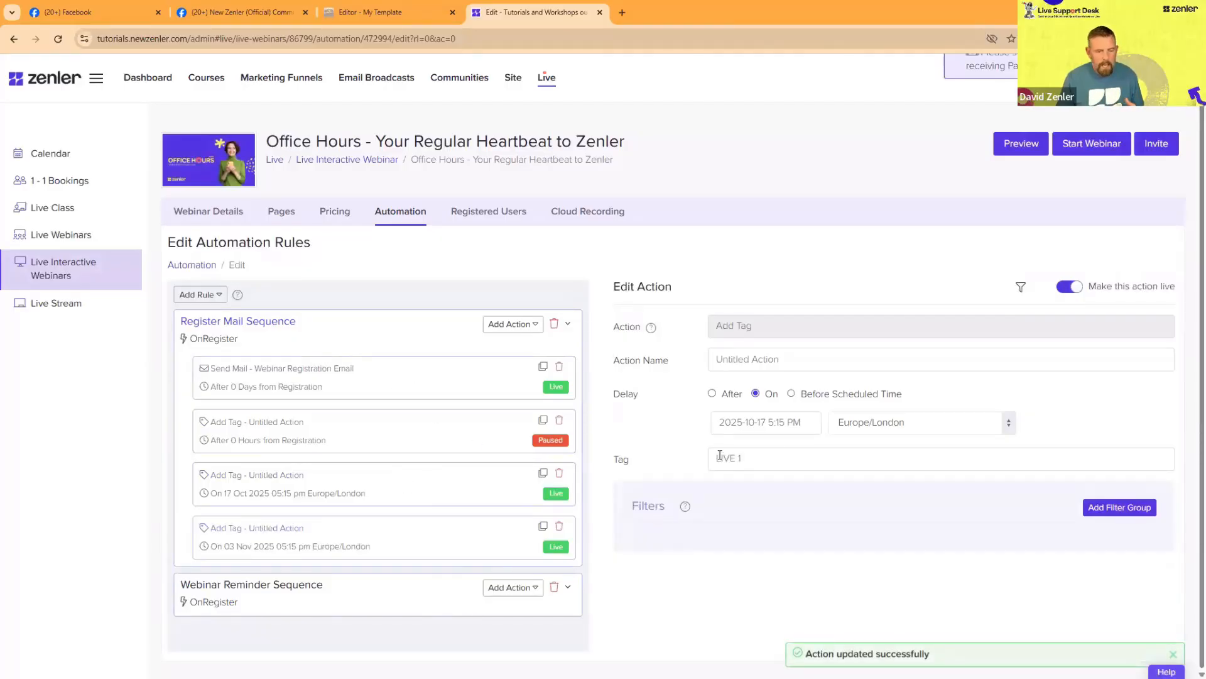
pyautogui.click(465, 545)
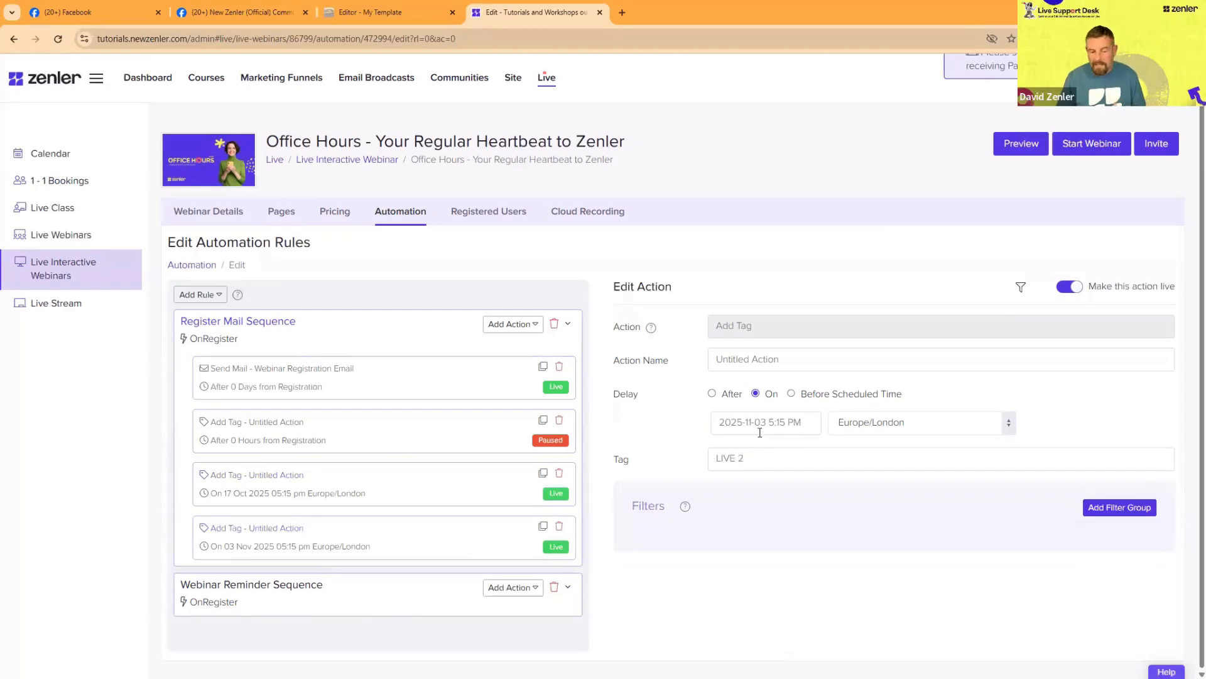
pyautogui.moveTo(718, 463); pyautogui.dragTo(869, 597)
pyautogui.click(870, 596)
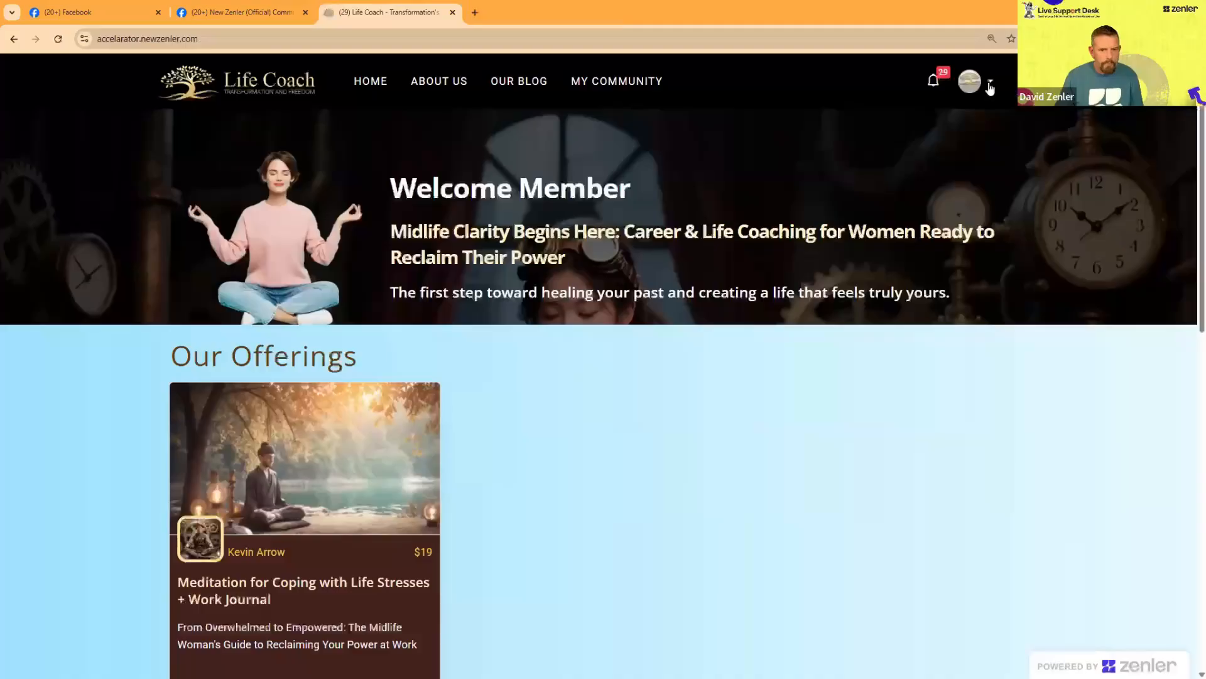
# Step: Go from the accelarator site to its admin area and open the list of all people
pyautogui.click(974, 81)
pyautogui.click(870, 192)
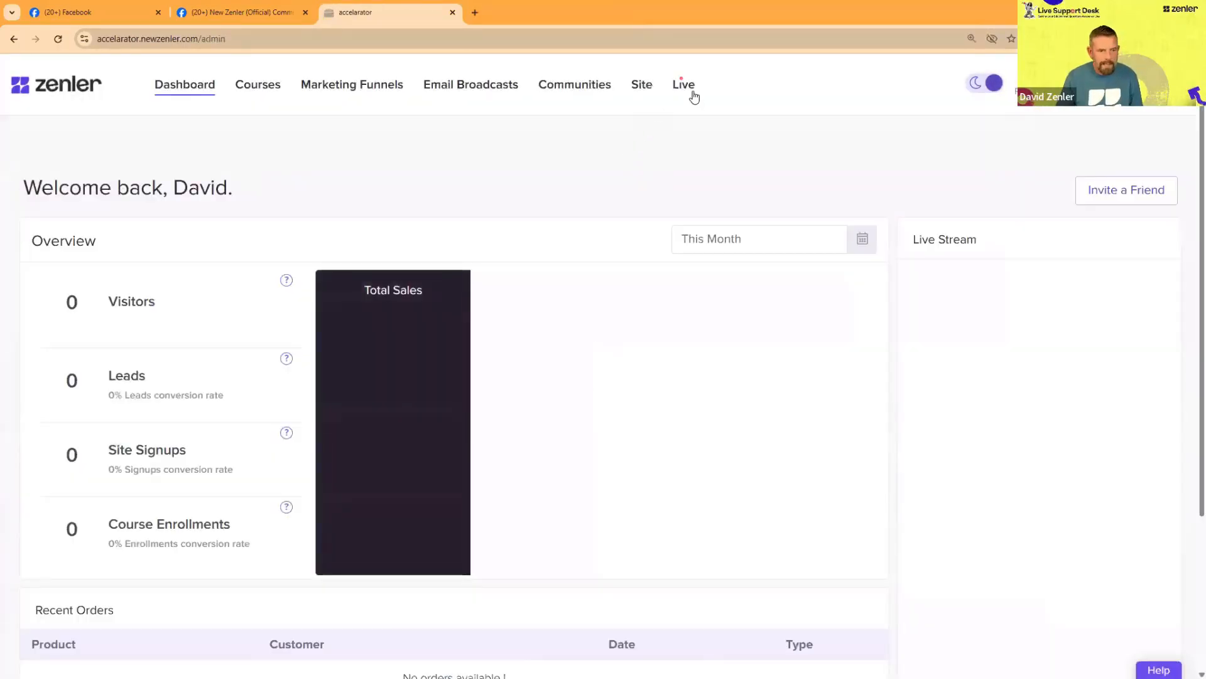
pyautogui.click(642, 84)
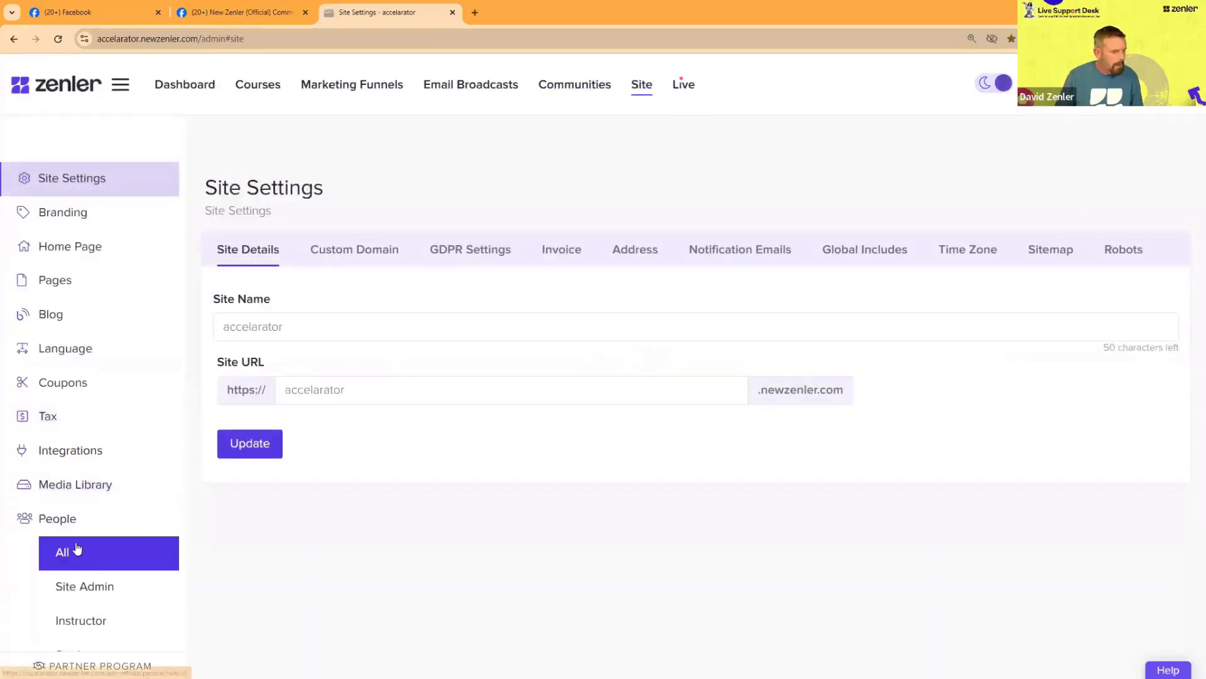
pyautogui.click(76, 552)
pyautogui.click(151, 552)
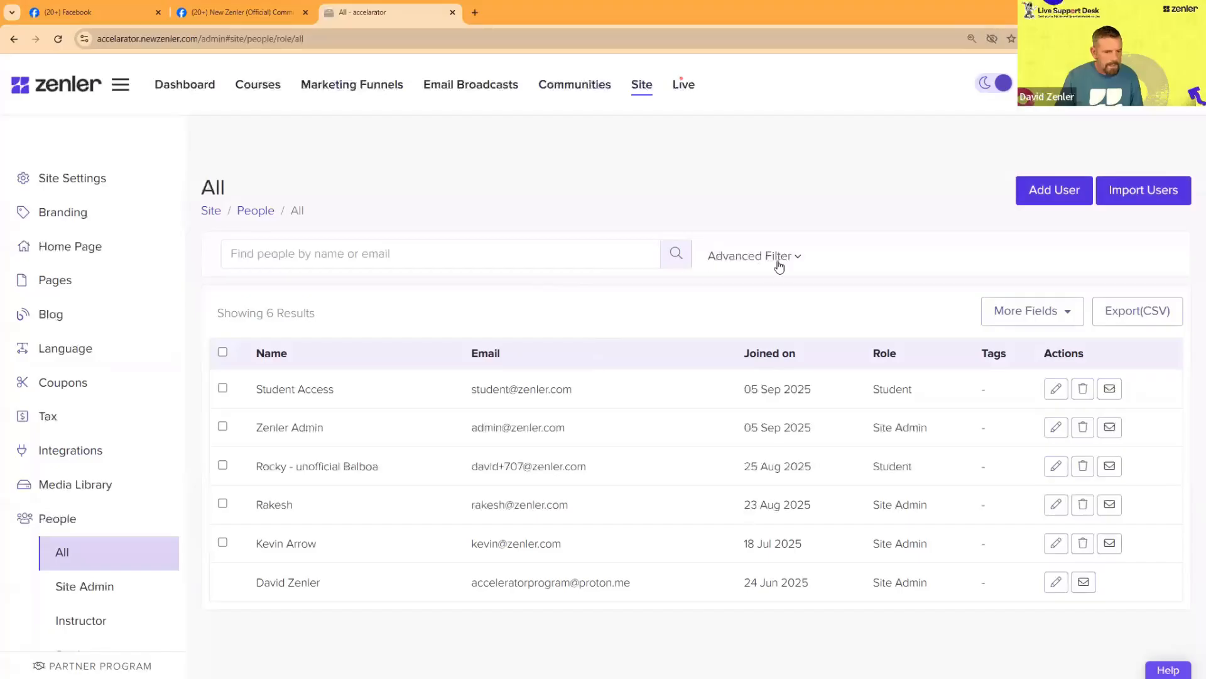
# Step: Start a new advanced filter on the people list and look through its criteria down to the webinar and email options
pyautogui.click(783, 263)
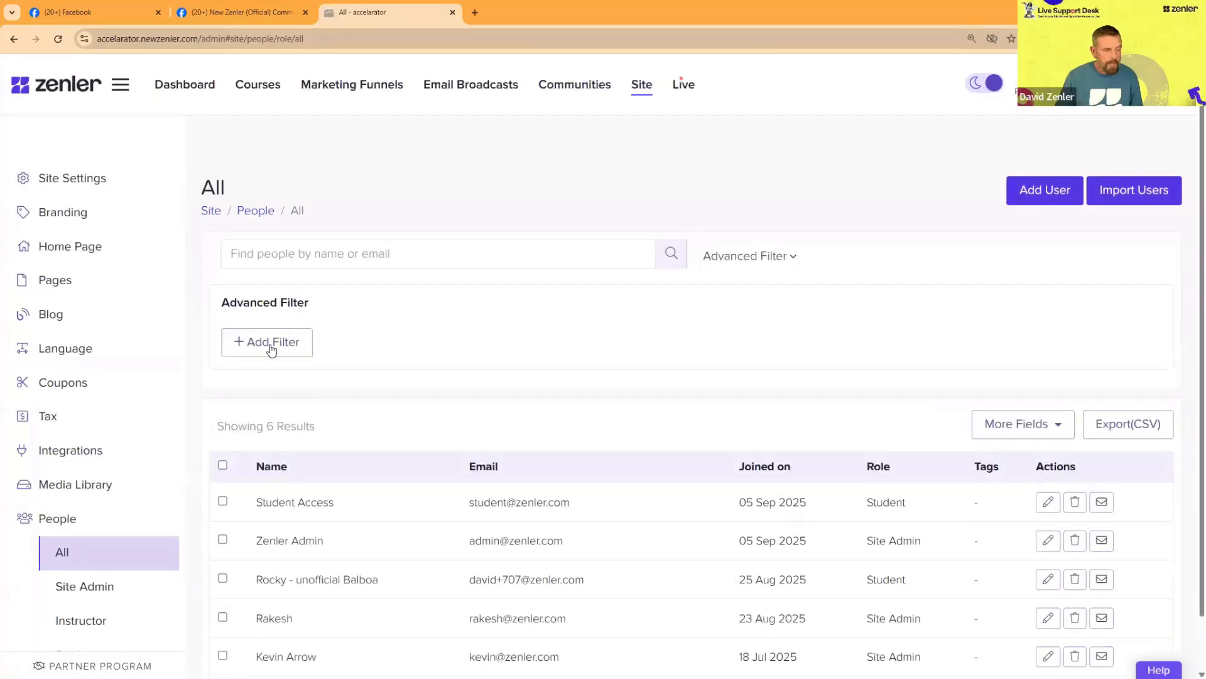
pyautogui.click(272, 350)
pyautogui.click(451, 339)
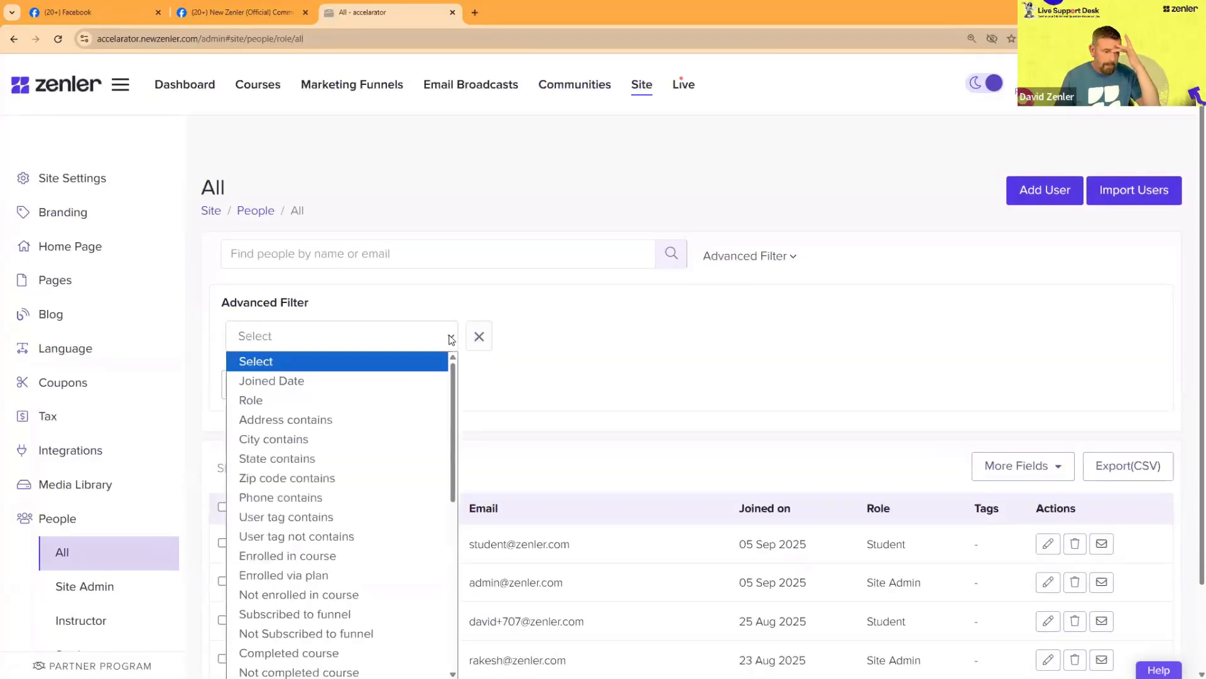
pyautogui.scroll(-2, 536, 345)
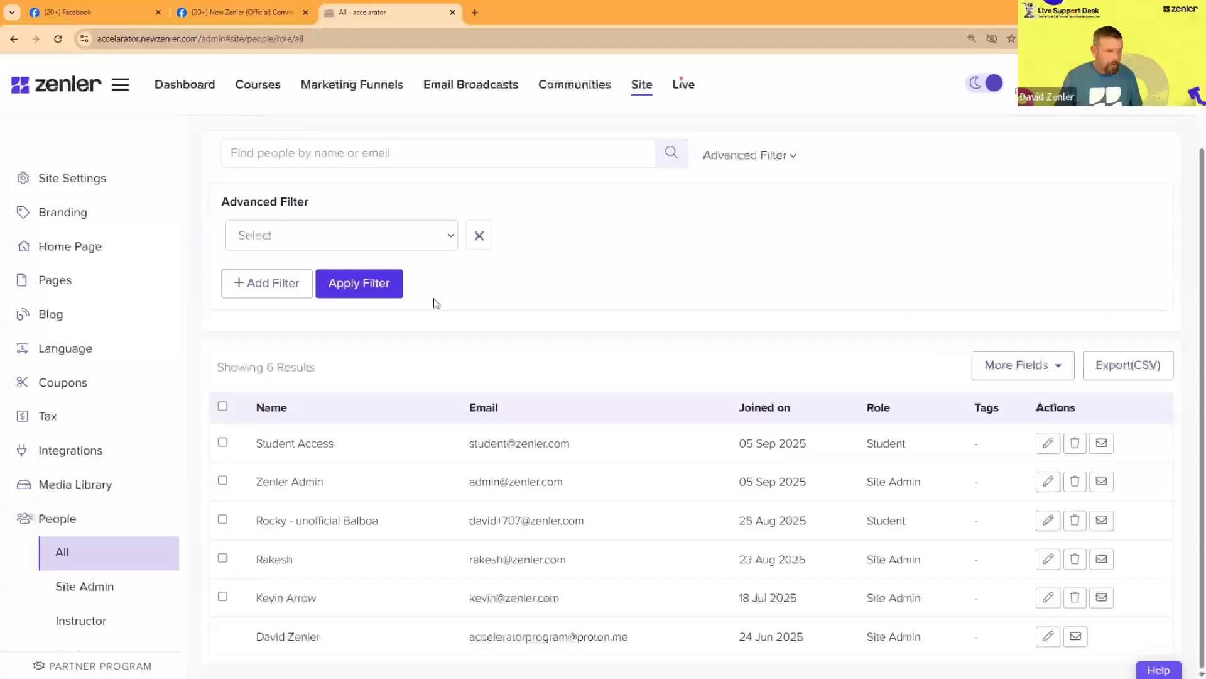
pyautogui.click(447, 236)
pyautogui.scroll(-4, 342, 362)
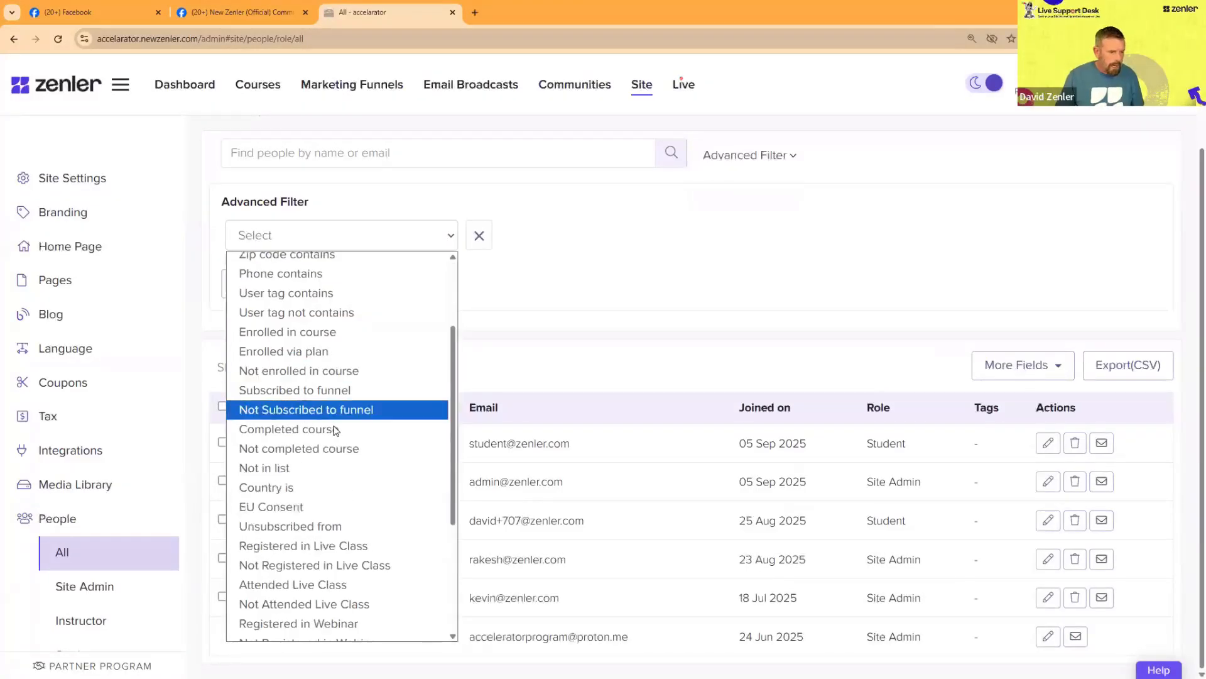
pyautogui.scroll(-2, 326, 436)
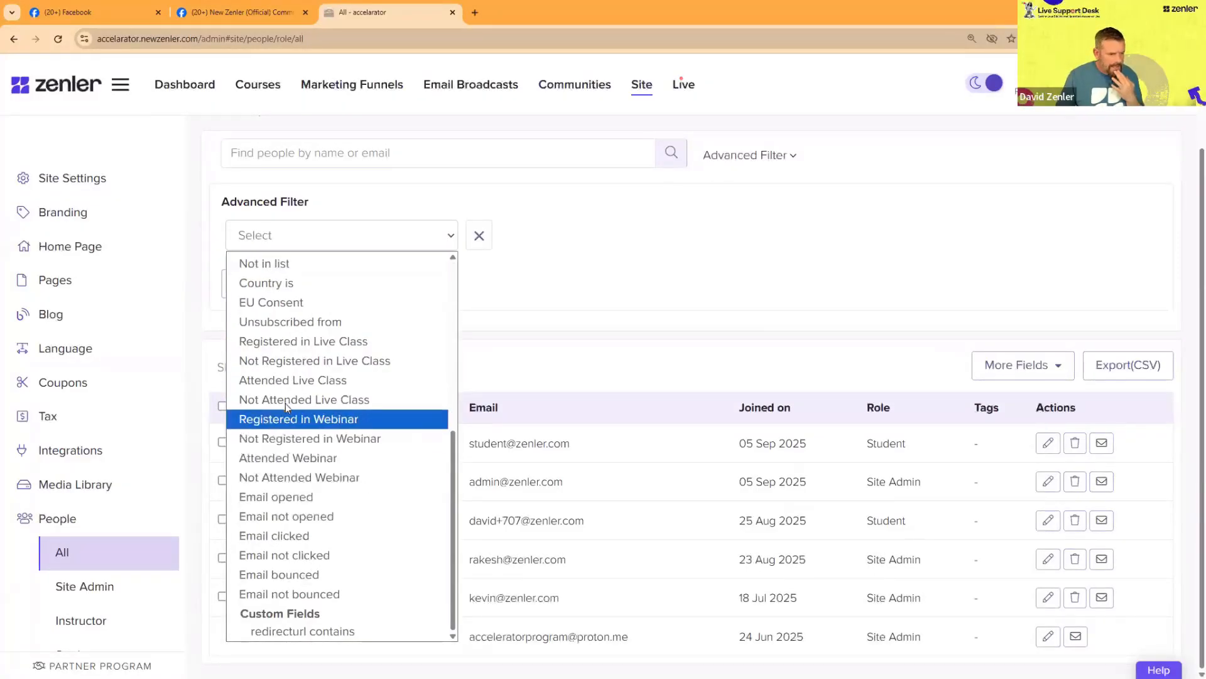
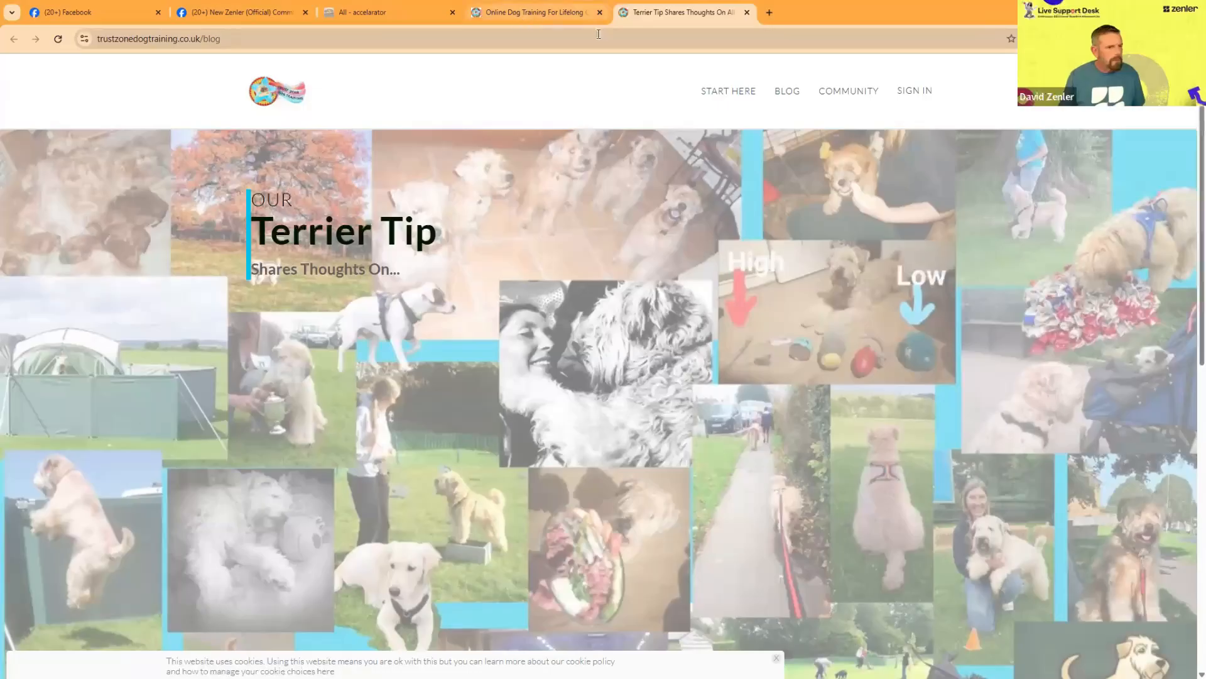
# Step: Compare the header and logo of the Trust Zone Dog Training home page with its blog page, opening the blog in another tab
pyautogui.click(520, 15)
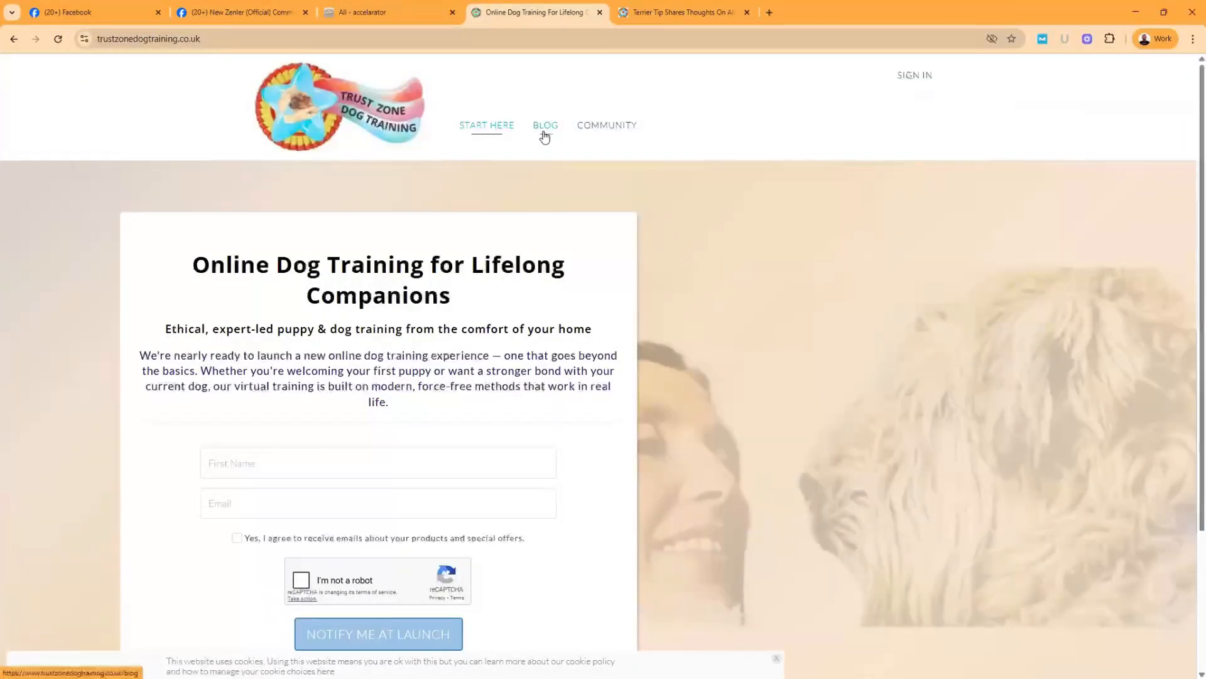
pyautogui.click(656, 20)
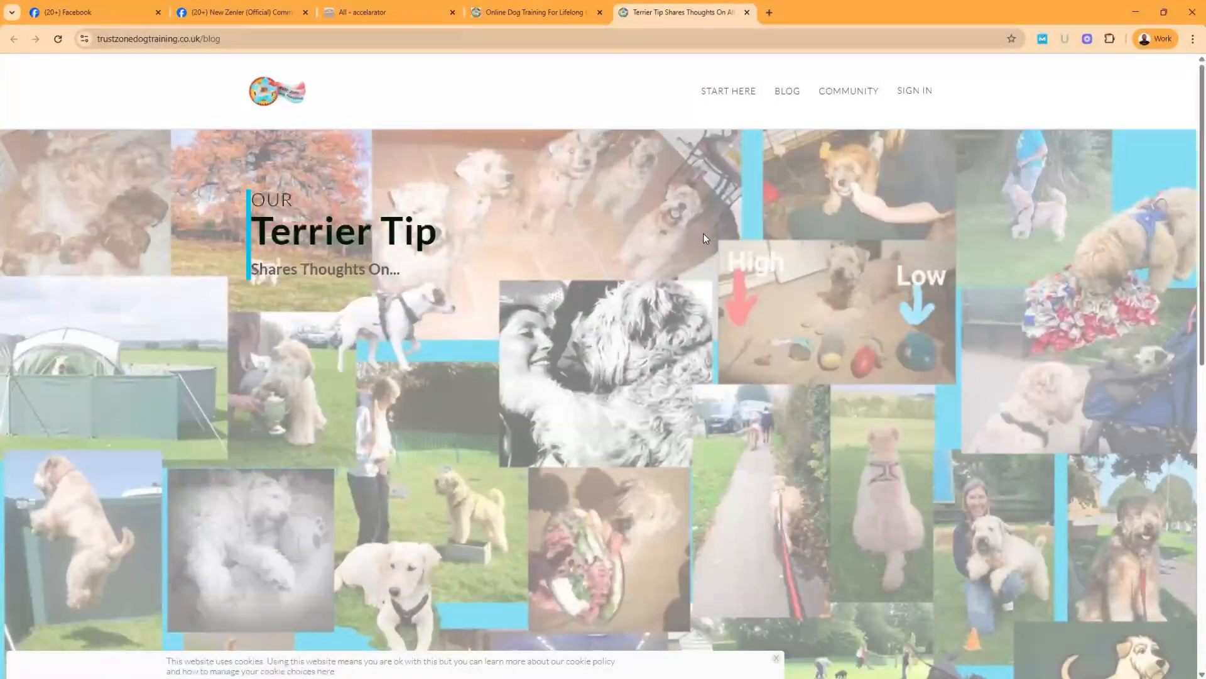
pyautogui.click(534, 11)
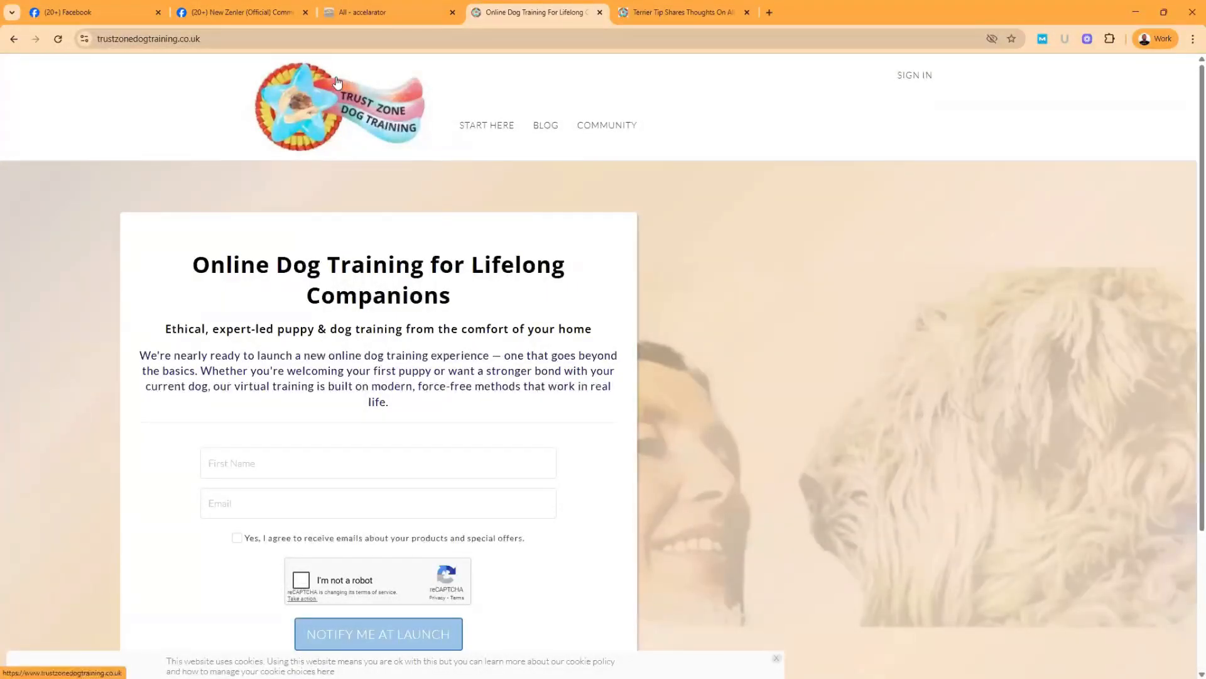
pyautogui.scroll(-3, 745, 257)
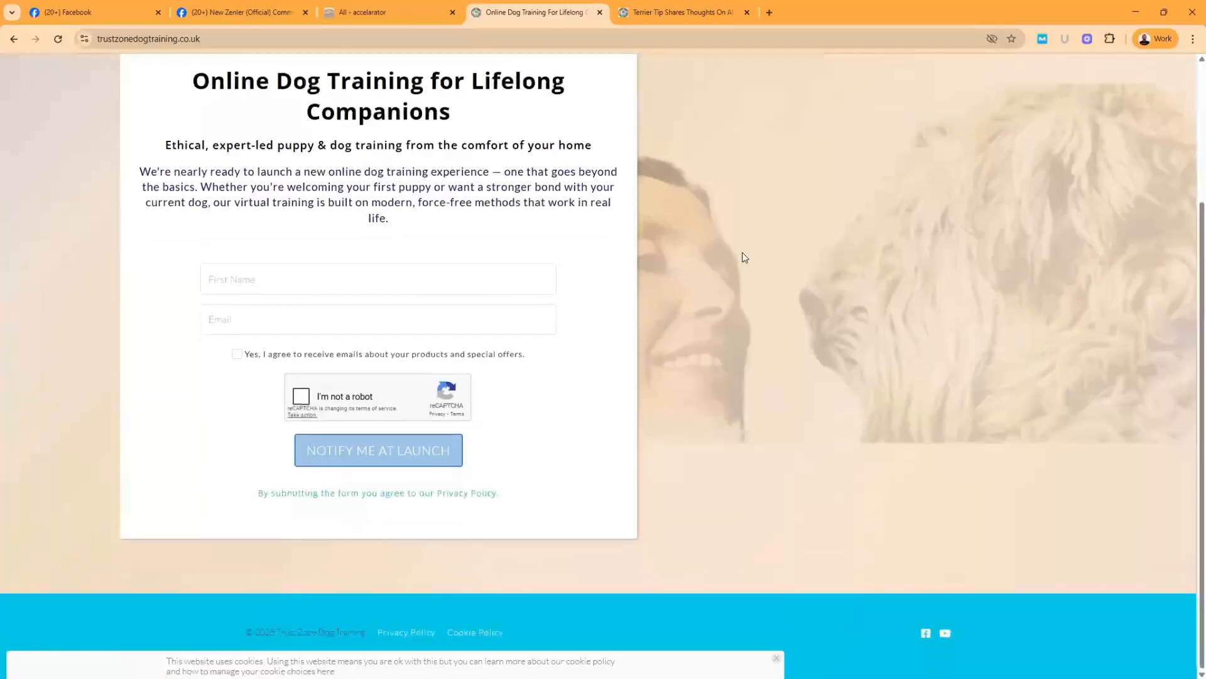
pyautogui.scroll(3, 744, 254)
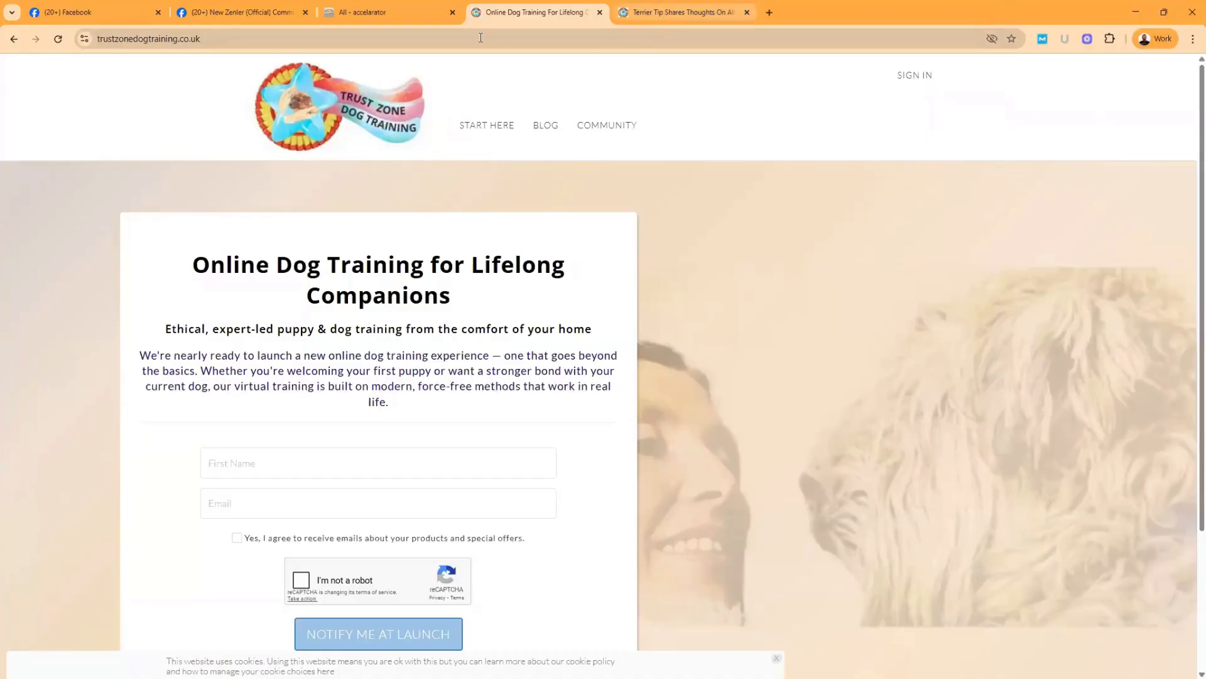
pyautogui.click(655, 13)
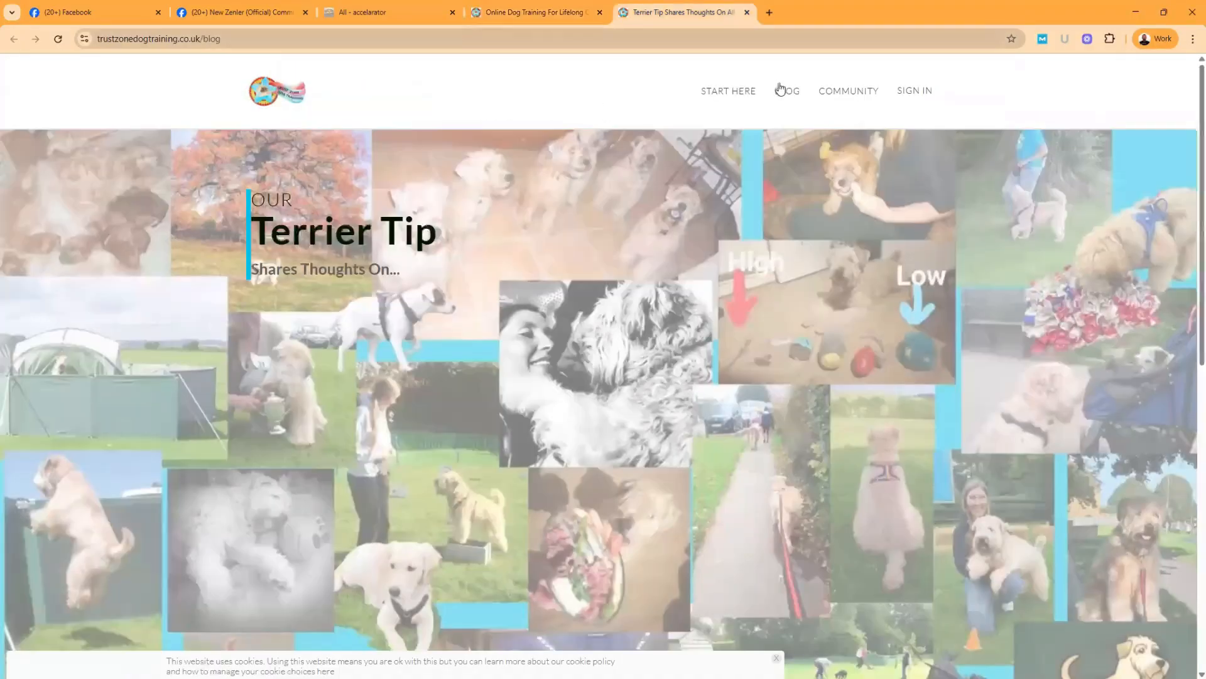
pyautogui.click(507, 14)
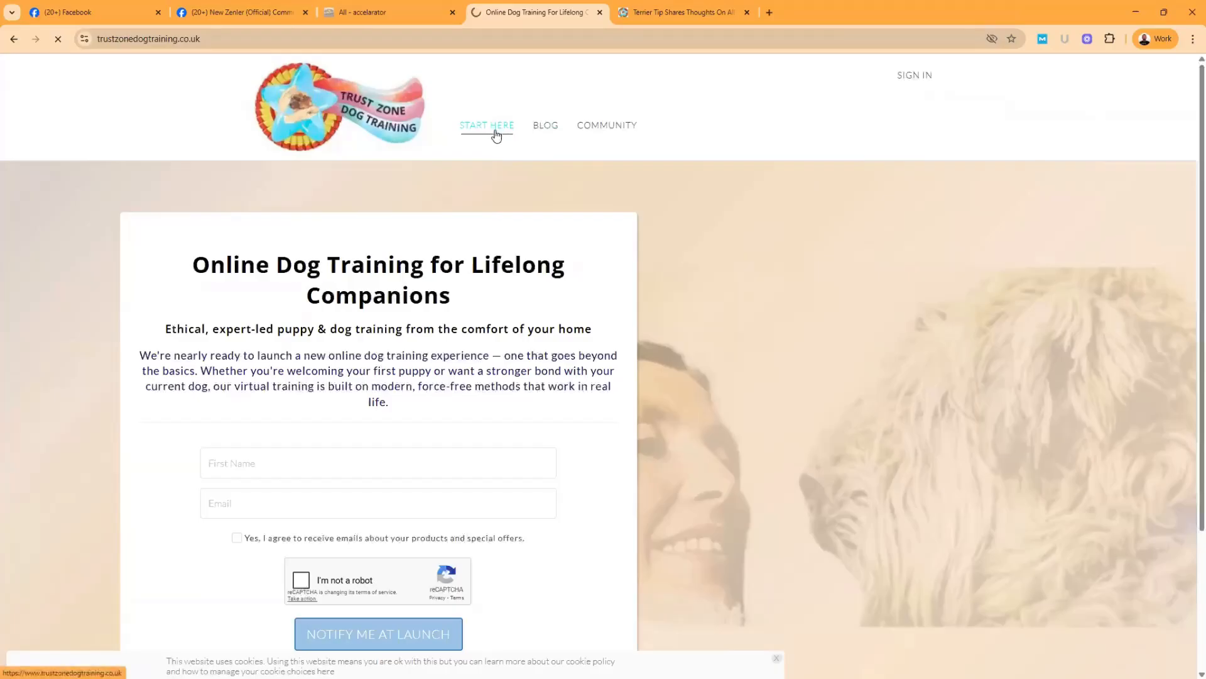
pyautogui.click(545, 126)
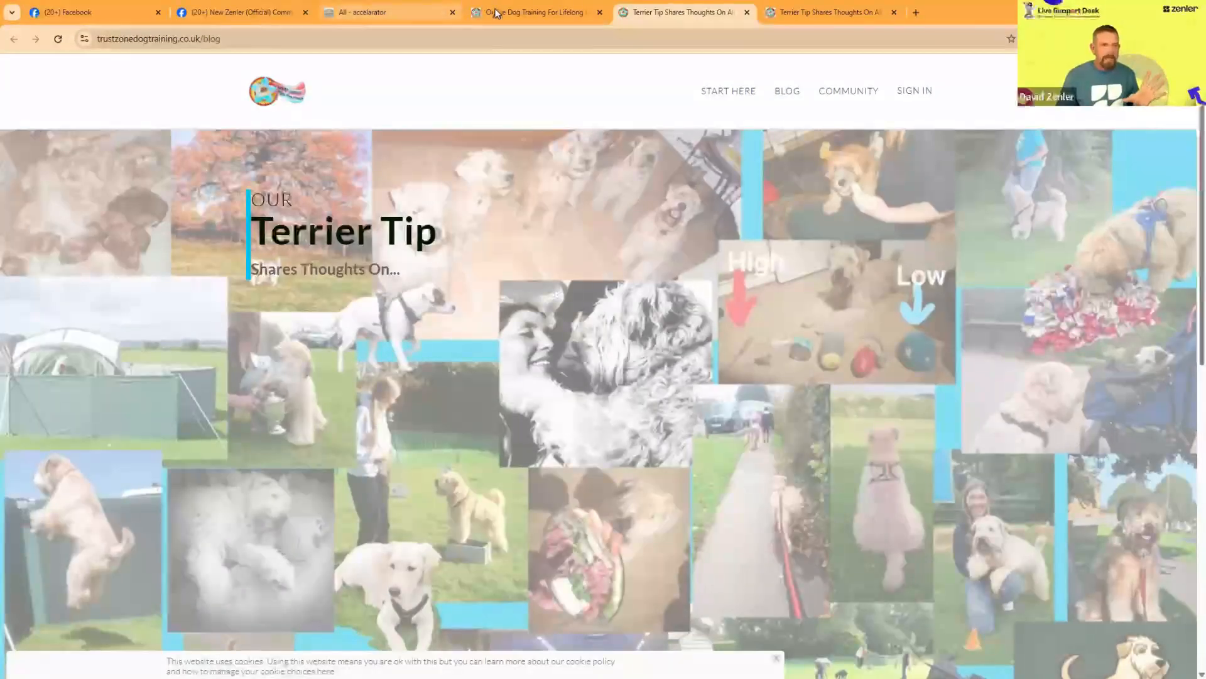
# Step: Return to the accelarator admin and open the All Pages code under Global Includes in the site settings
pyautogui.click(379, 14)
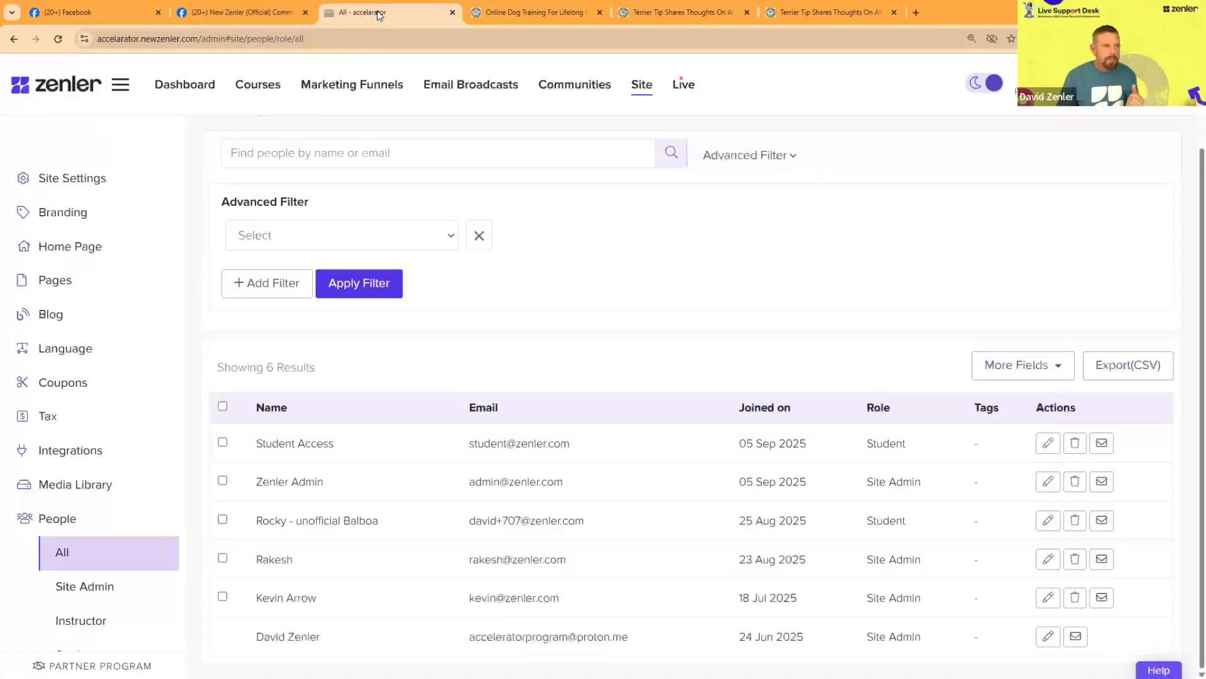
pyautogui.click(82, 184)
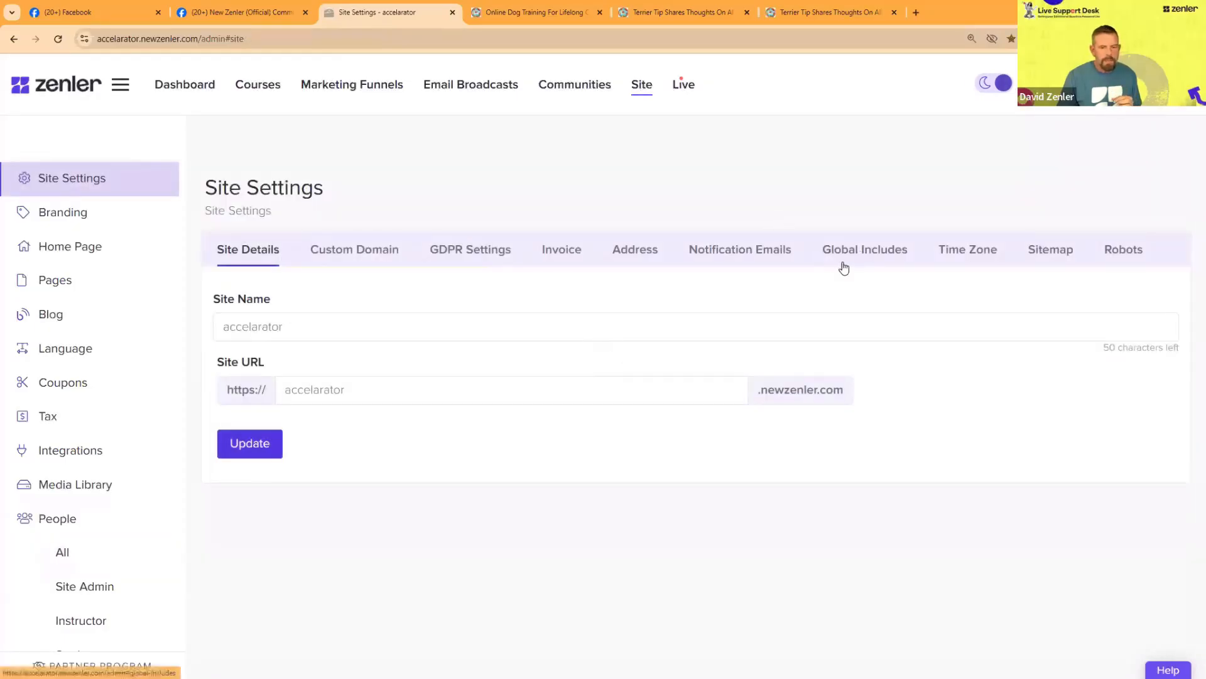
pyautogui.click(844, 264)
pyautogui.moveTo(242, 343); pyautogui.dragTo(456, 373)
pyautogui.click(440, 408)
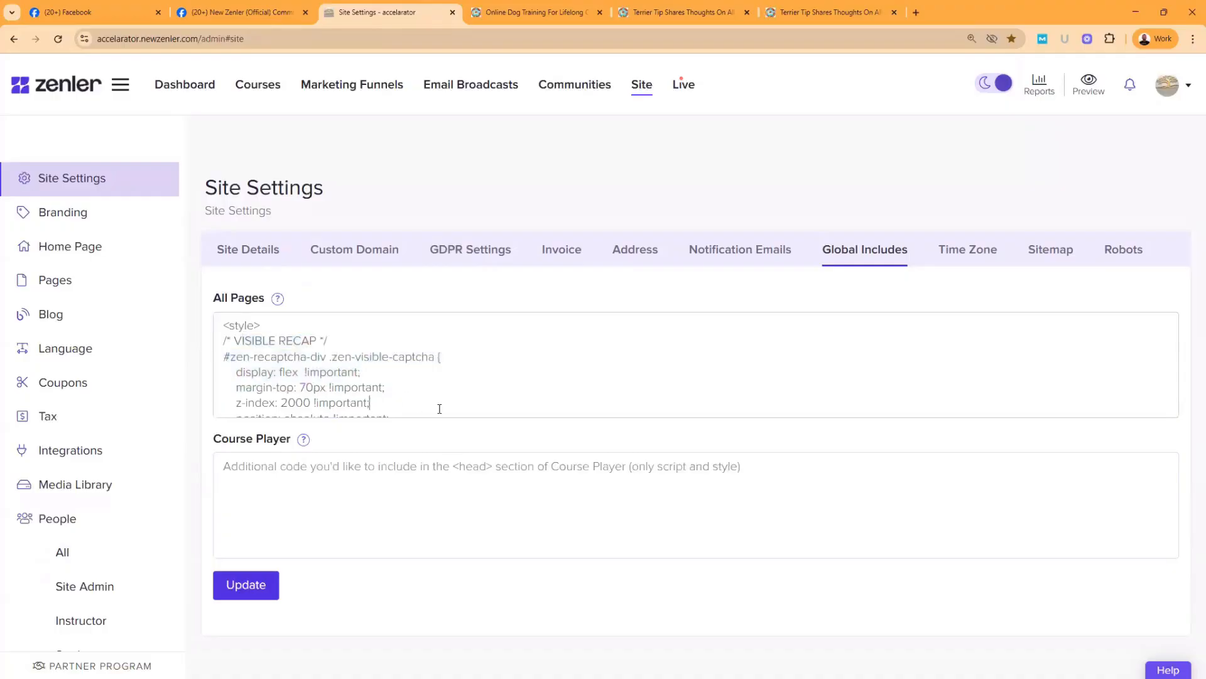
# Step: Review the All Pages code through to its closing style tag and highlight the opening style tag
pyautogui.scroll(-15, 449, 393)
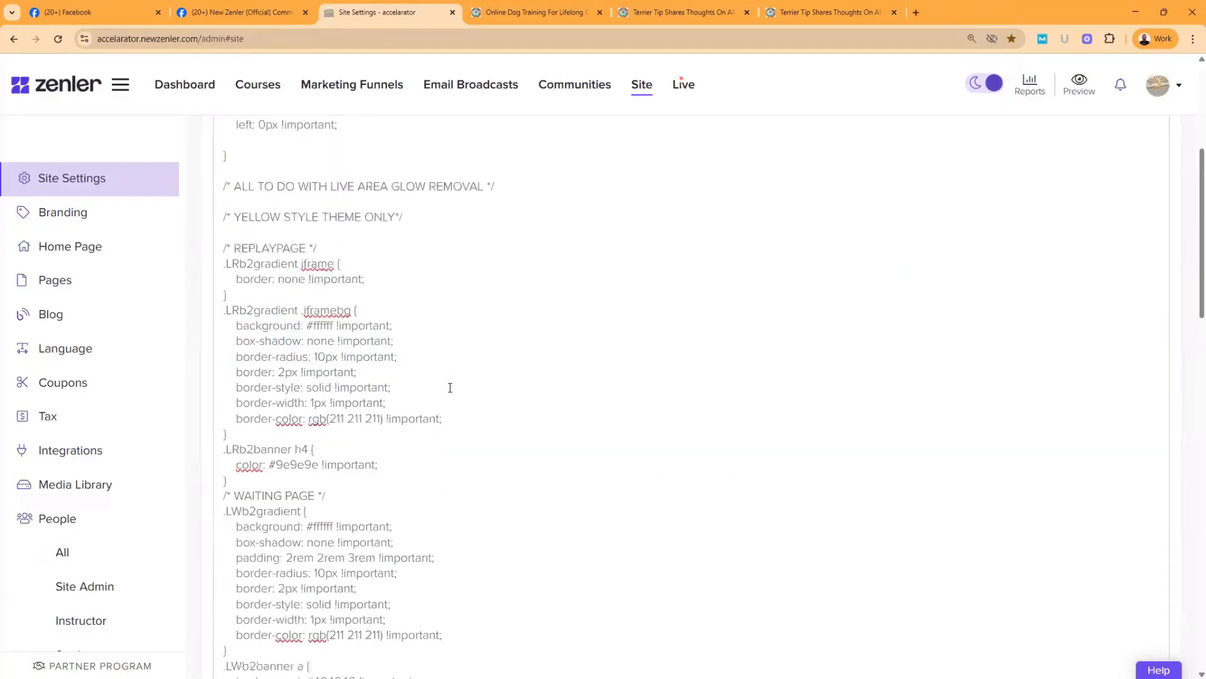
pyautogui.scroll(-5, 450, 388)
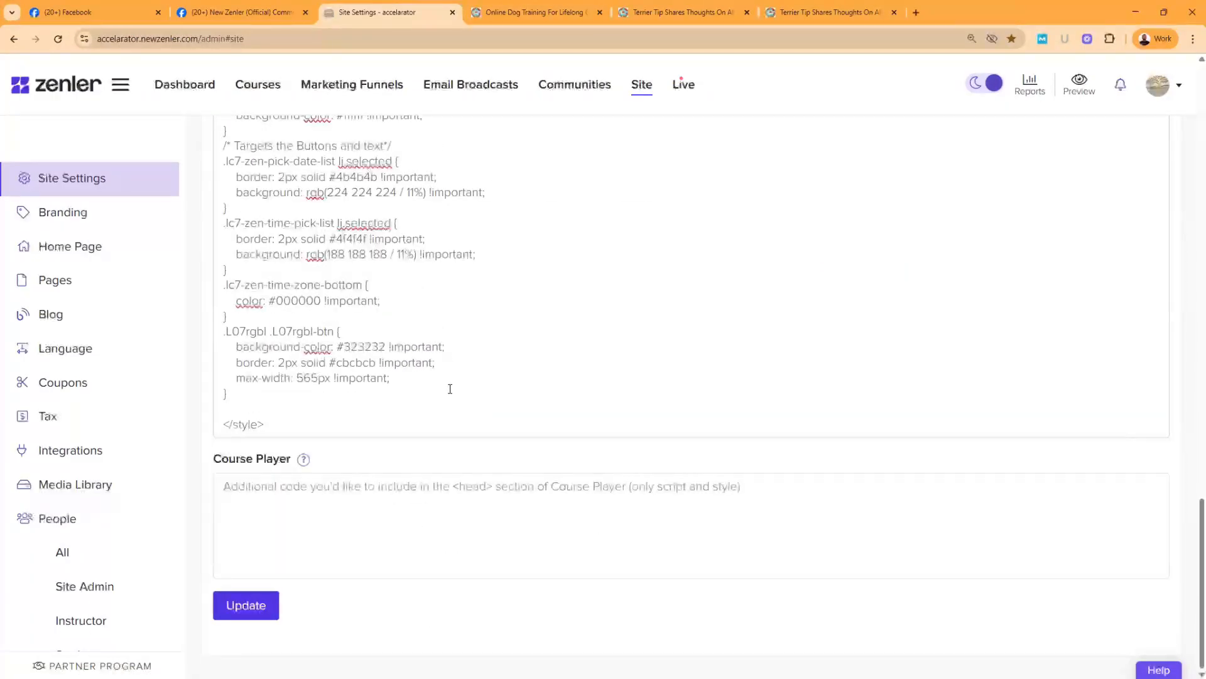
pyautogui.scroll(10, 450, 388)
pyautogui.scroll(10, 457, 382)
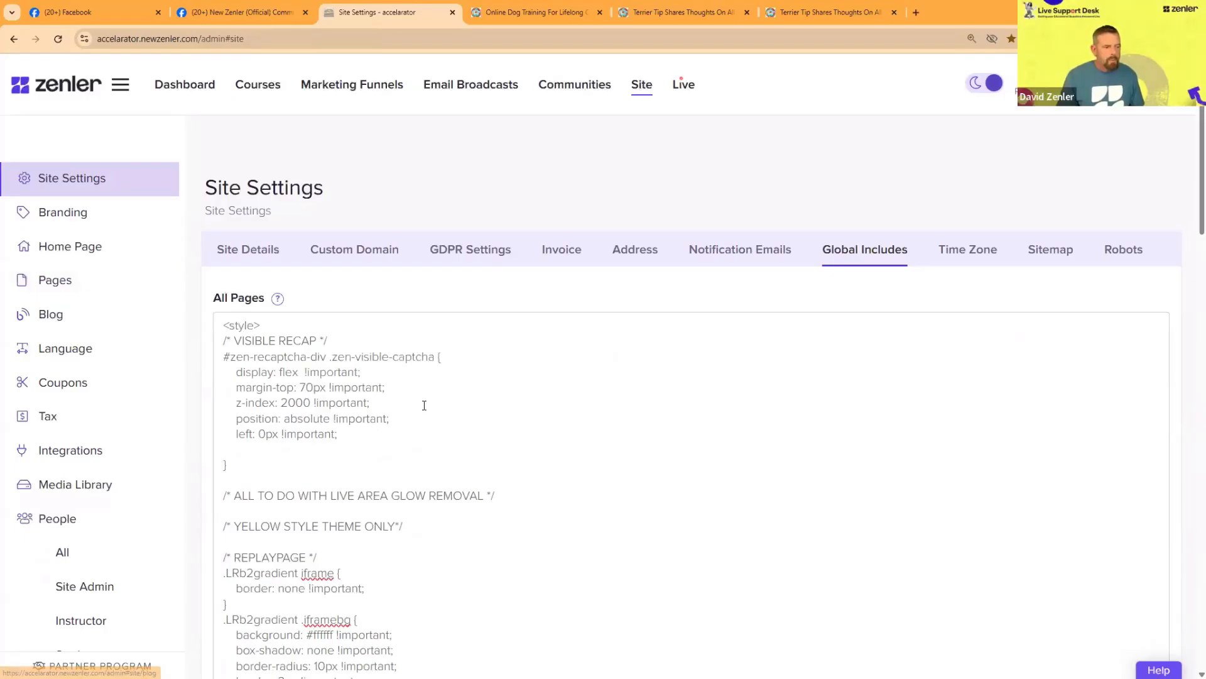
pyautogui.moveTo(222, 324); pyautogui.dragTo(284, 322)
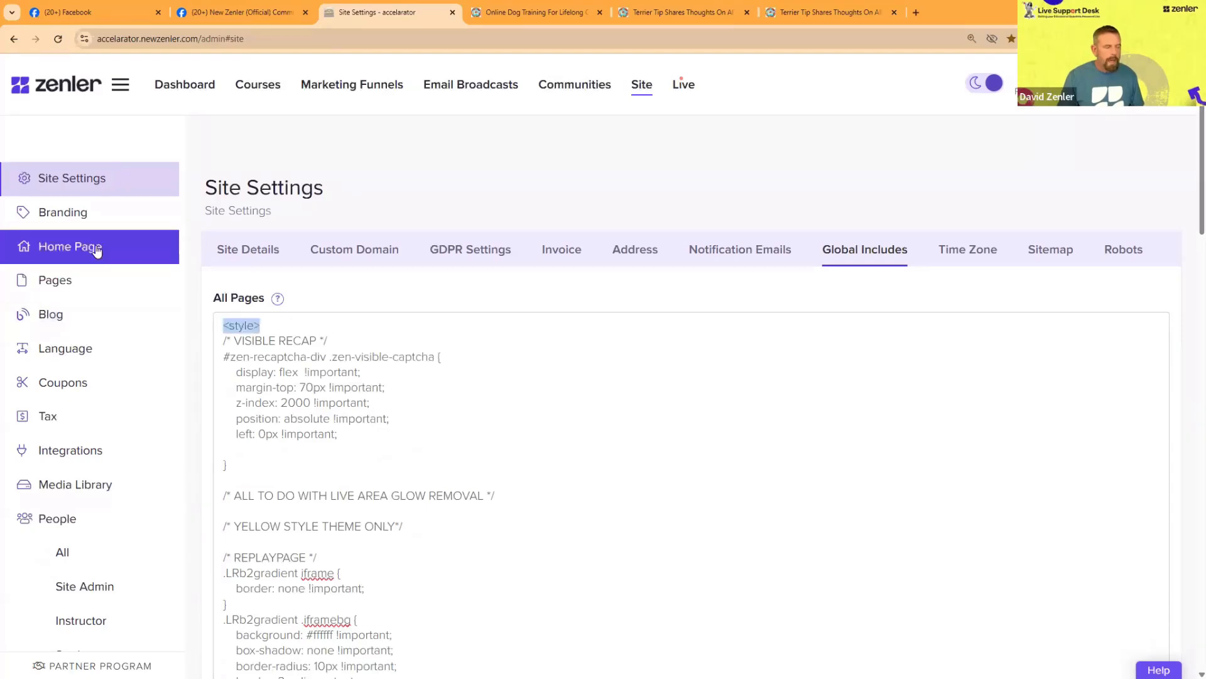
pyautogui.click(462, 400)
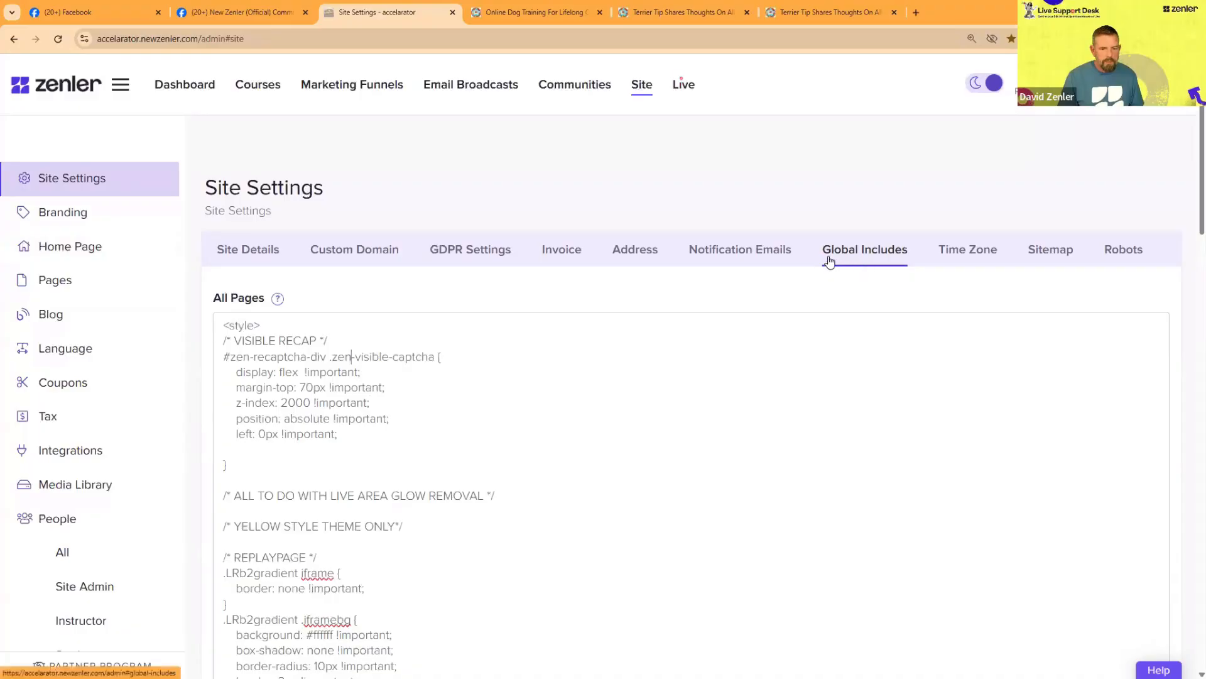
# Step: Delete all the CSS between the opening and closing style tags in the All Pages code
pyautogui.scroll(-15, 277, 372)
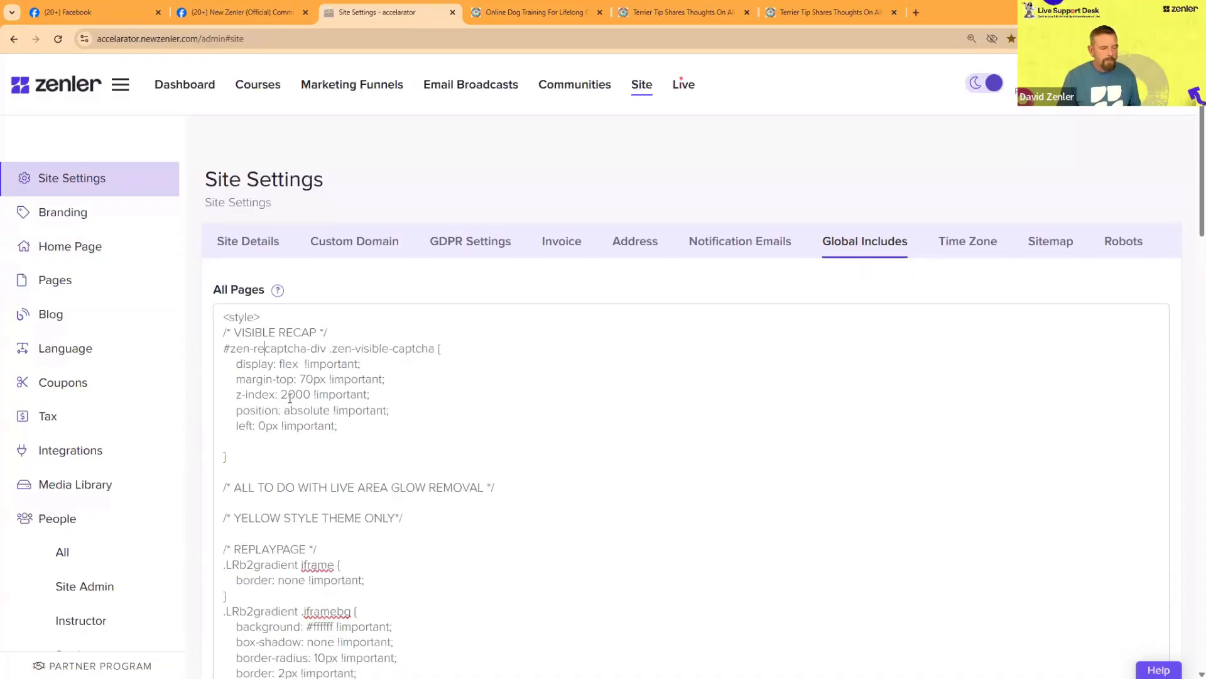
pyautogui.scroll(-2, 292, 403)
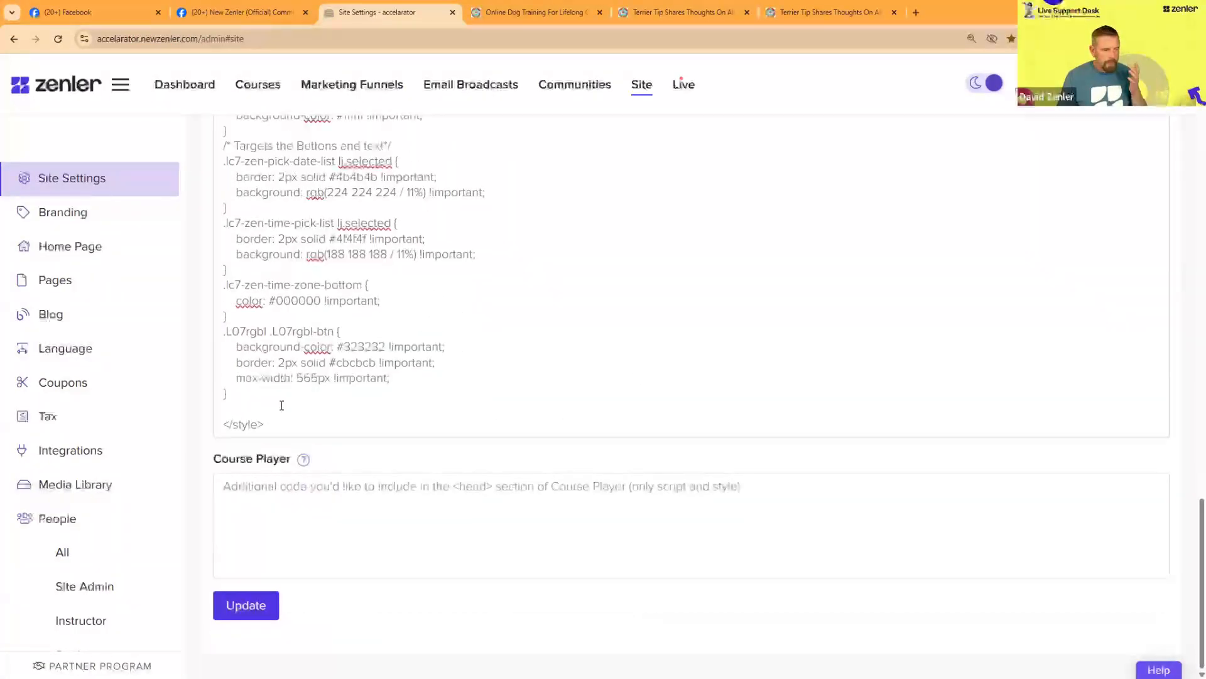
pyautogui.moveTo(228, 349); pyautogui.dragTo(173, 119)
pyautogui.moveTo(214, 349); pyautogui.dragTo(213, 349)
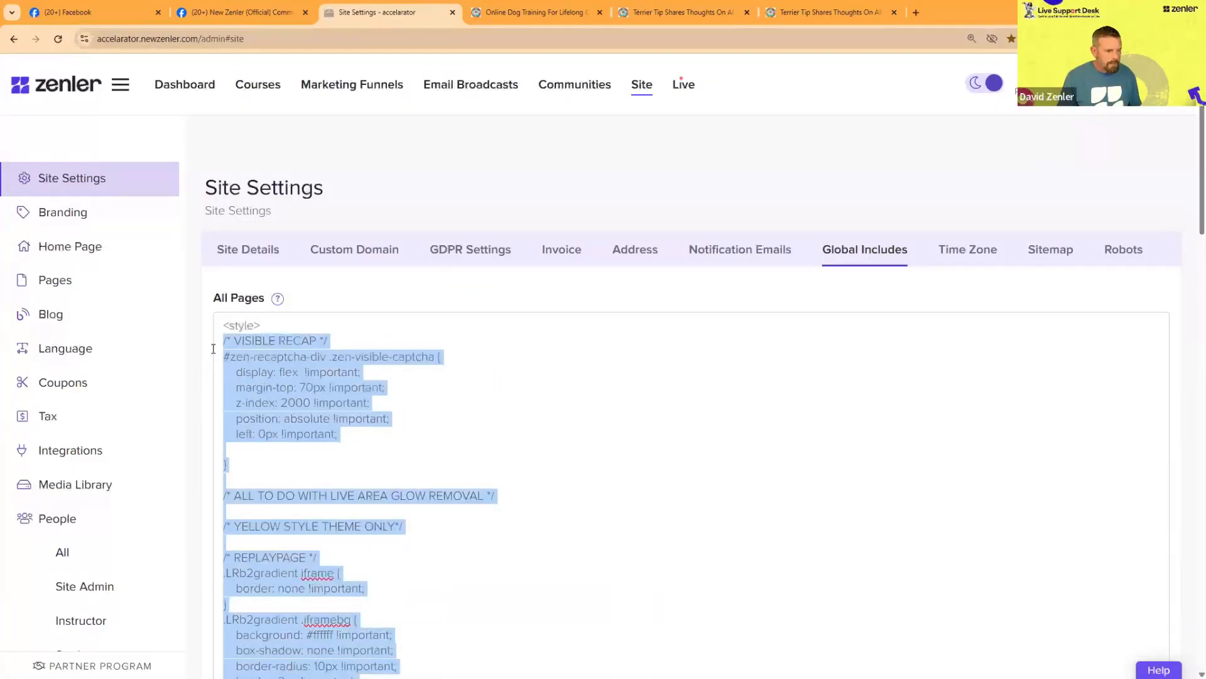
pyautogui.press('BackSpace')
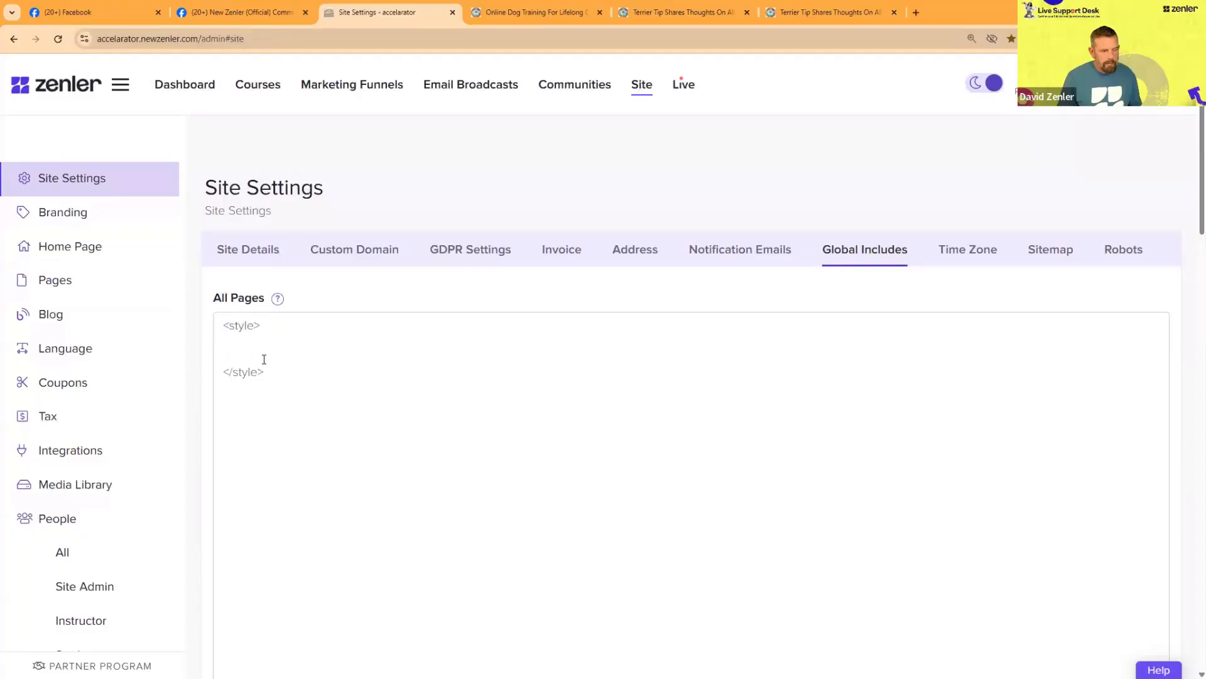
# Step: Highlight the opening and closing style tags in turn and place the cursor on the empty line between them
pyautogui.moveTo(280, 324); pyautogui.dragTo(224, 325)
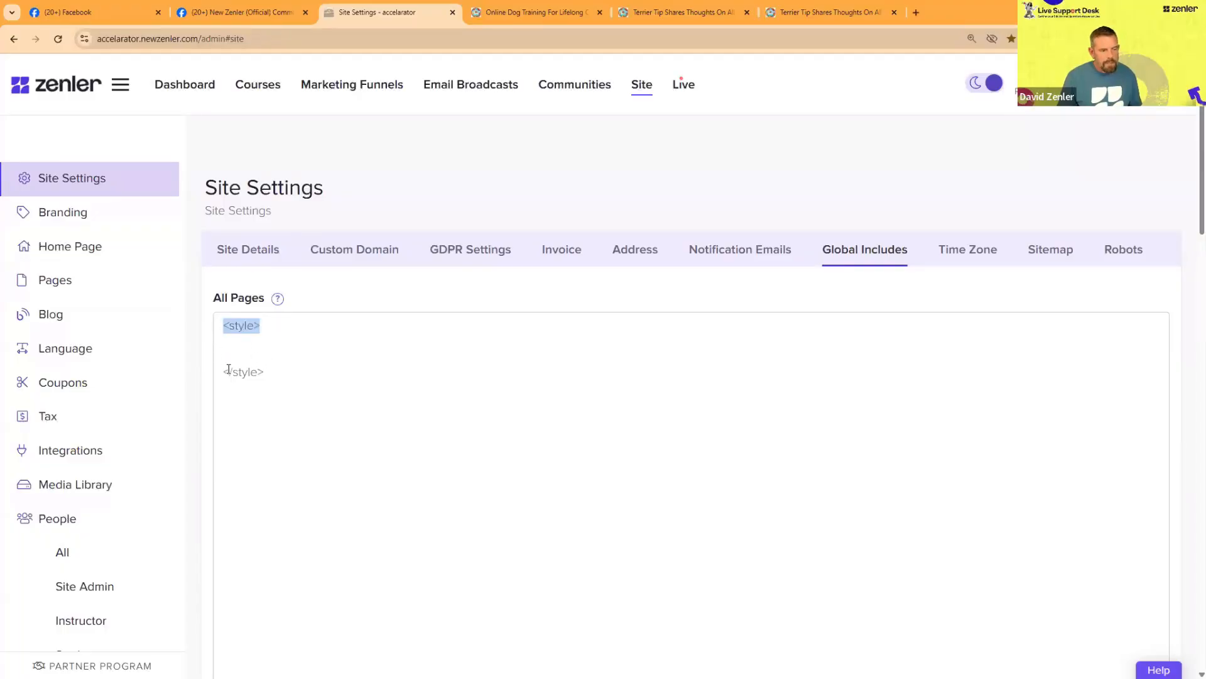
pyautogui.moveTo(222, 372); pyautogui.dragTo(274, 370)
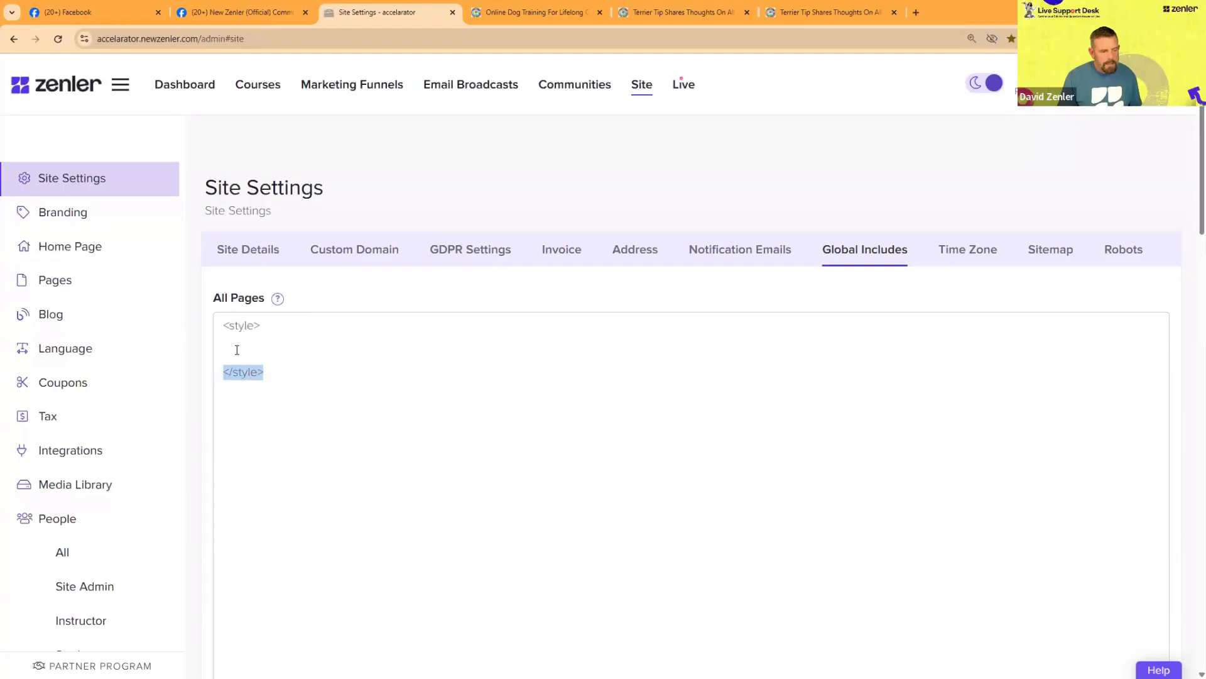
pyautogui.click(296, 399)
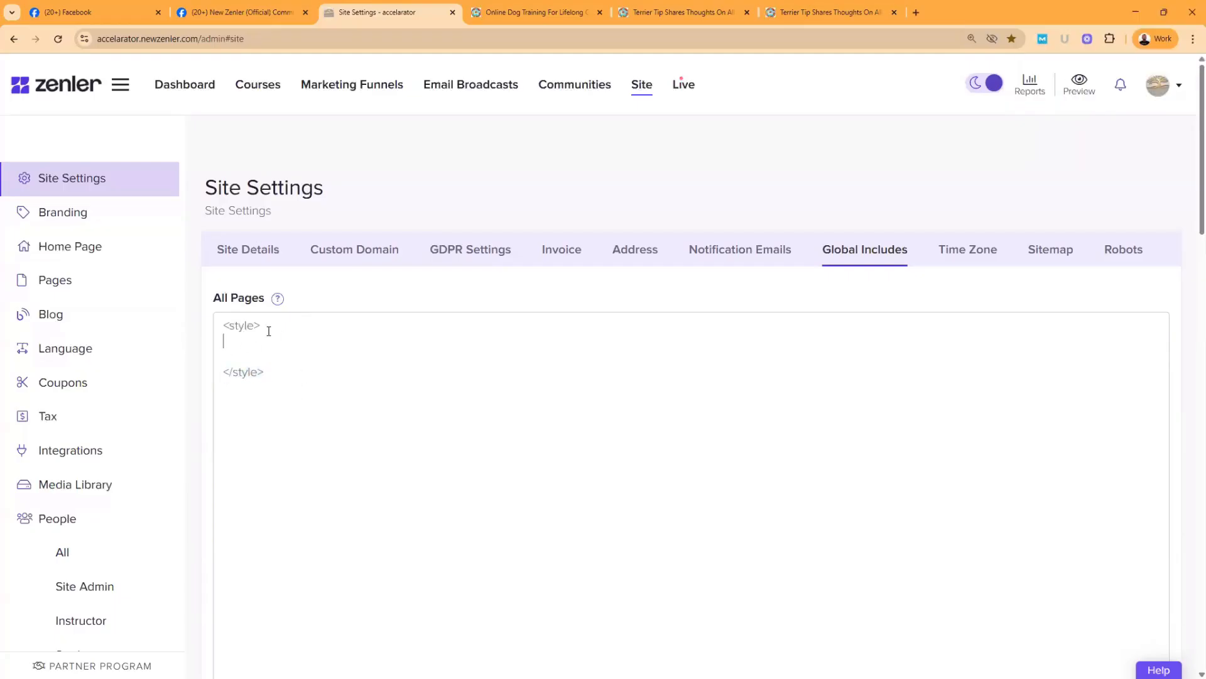
pyautogui.click(225, 340)
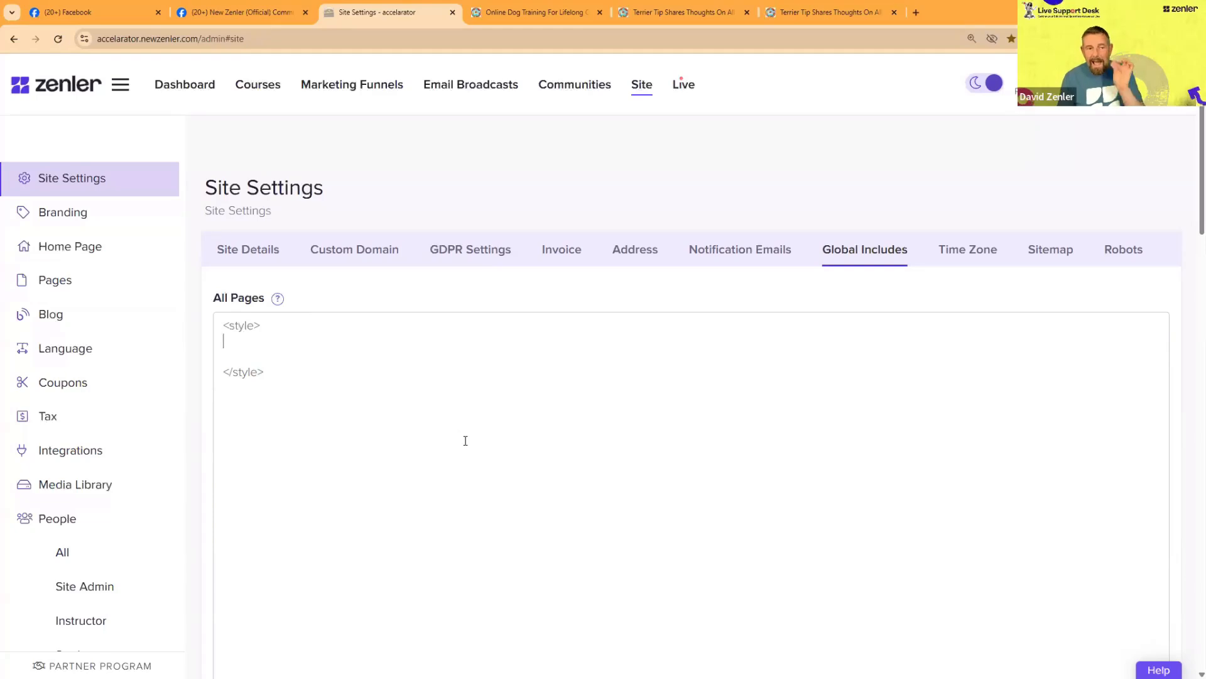
# Step: Check the logo on the dog training home page, and point out the code area between the two style tags in Global Includes
pyautogui.click(511, 14)
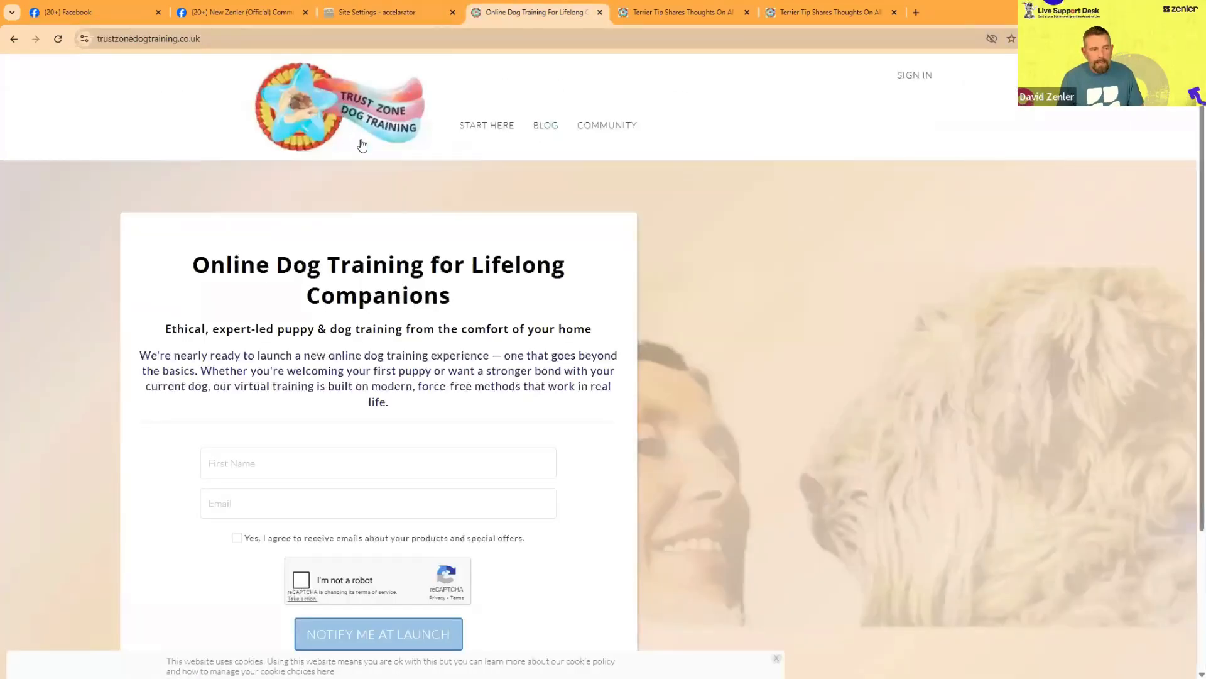
pyautogui.click(376, 14)
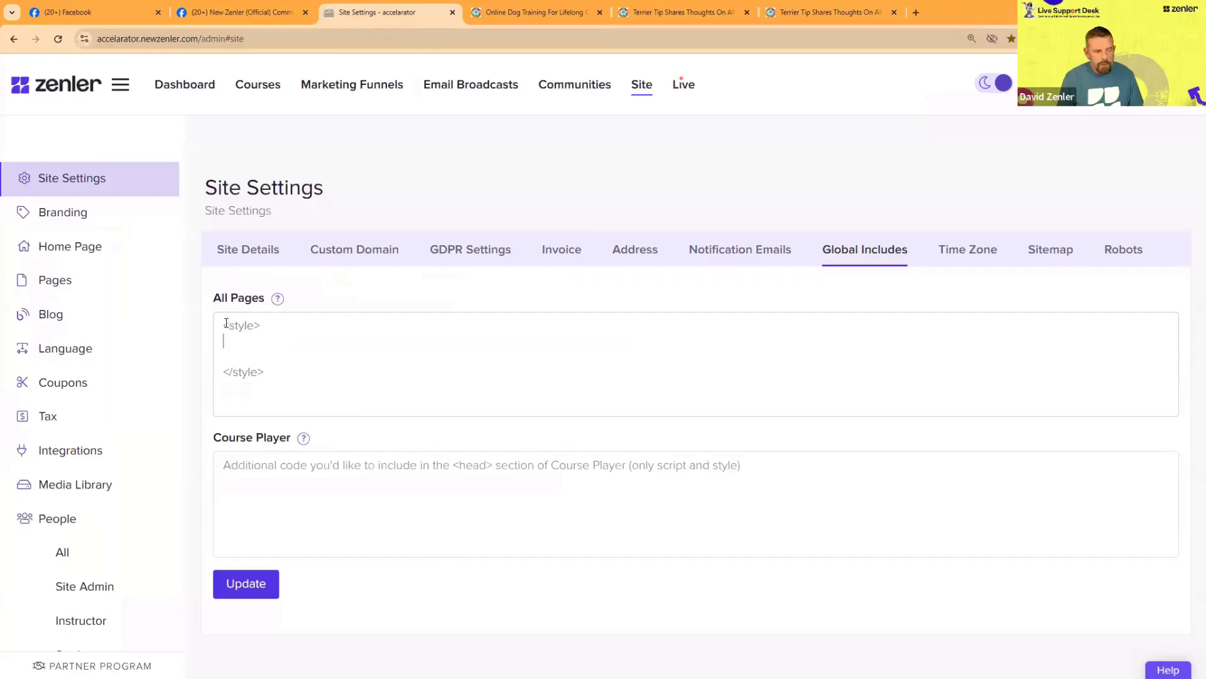
pyautogui.moveTo(226, 323); pyautogui.dragTo(269, 321)
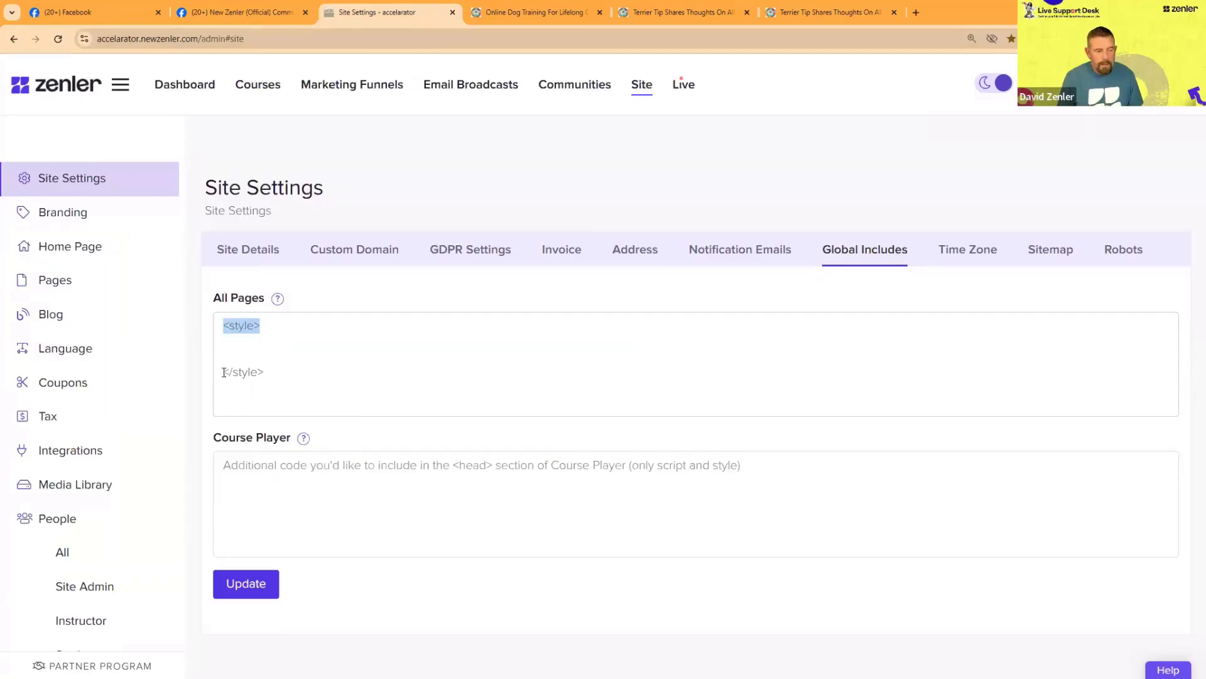
pyautogui.moveTo(224, 372); pyautogui.dragTo(267, 372)
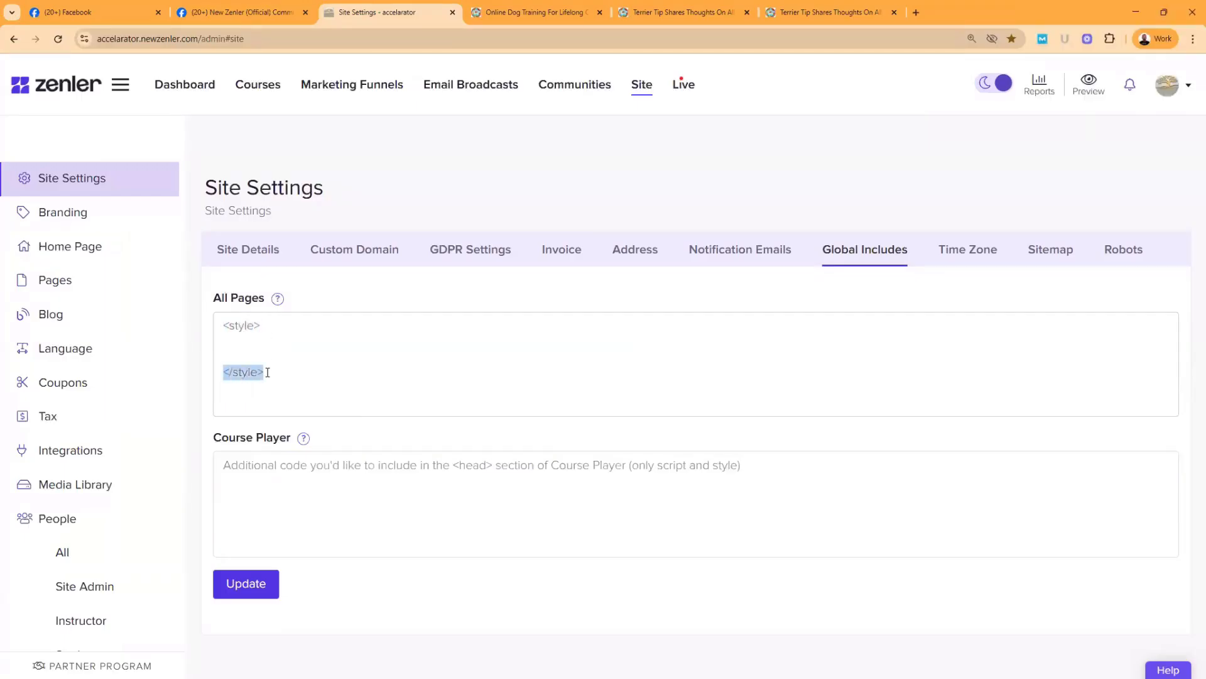
pyautogui.click(228, 349)
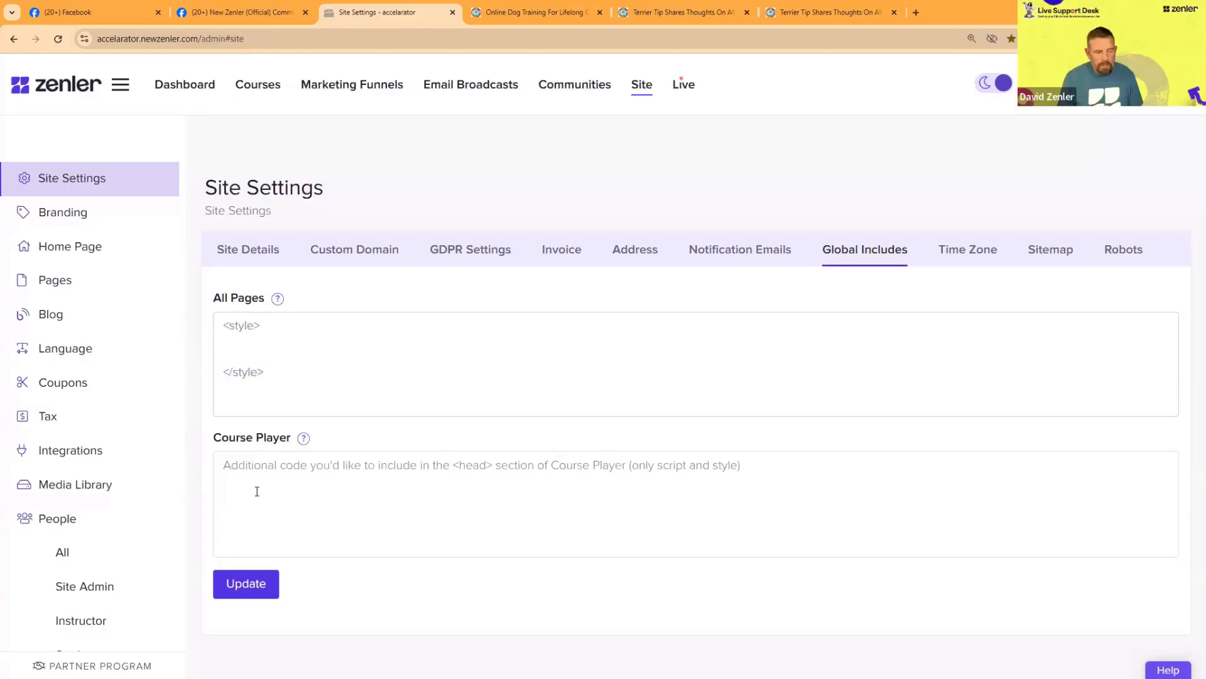
# Step: Restore the deleted CSS between the style tags in the All Pages code
pyautogui.click(249, 592)
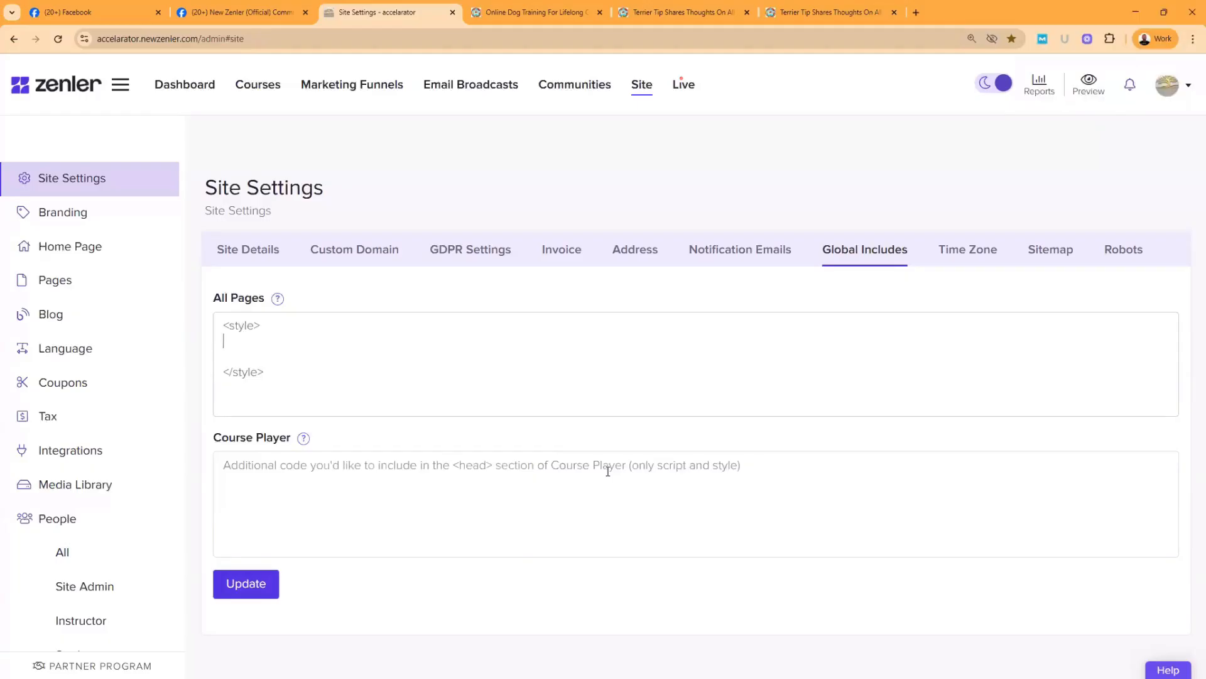
pyautogui.hotkey('ctrl', 'v')
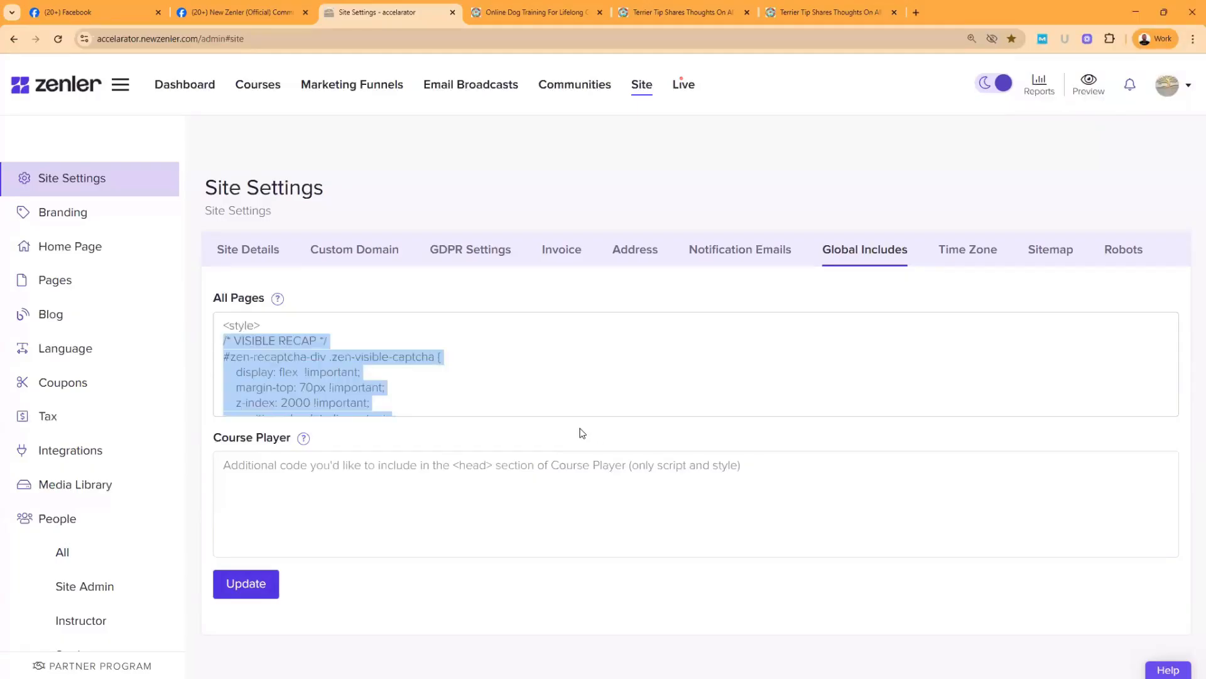